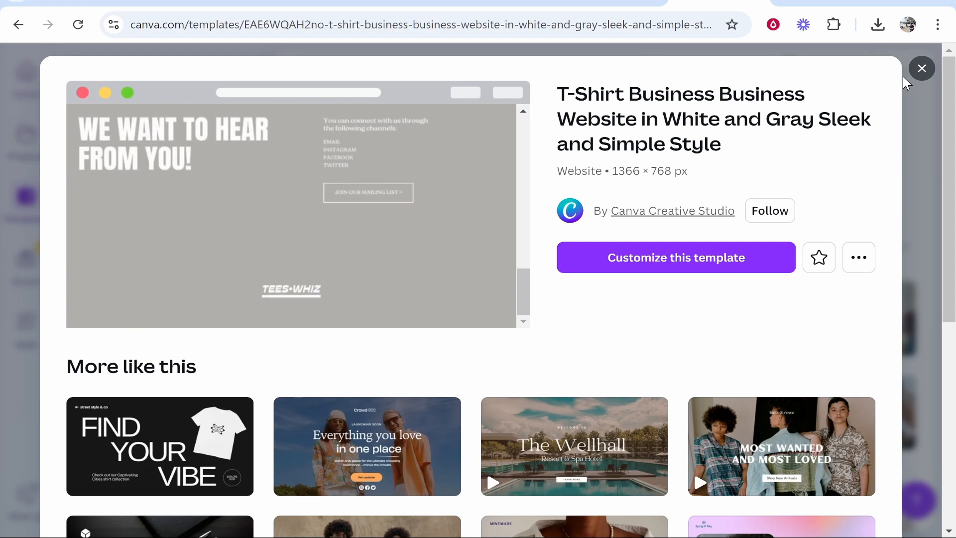
Step: Close the open template preview and search the template library for "website"
{"action": "left_click", "coordinate": [904, 77]}
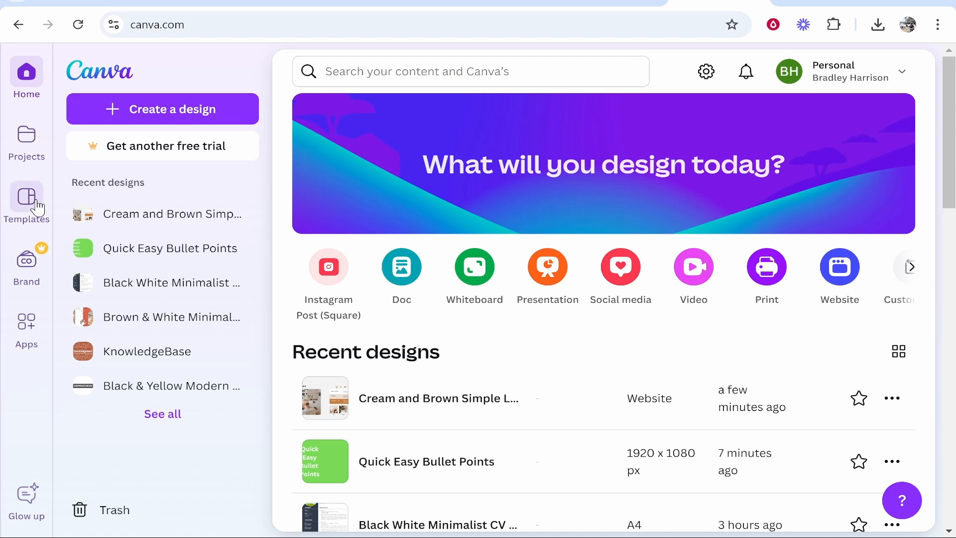
{"action": "left_click", "coordinate": [23, 211]}
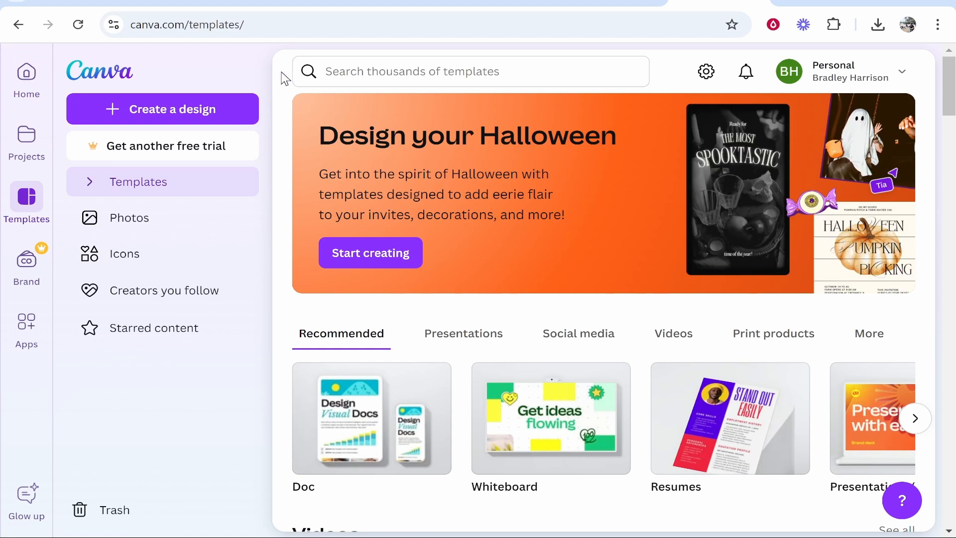
{"action": "left_click", "coordinate": [445, 70]}
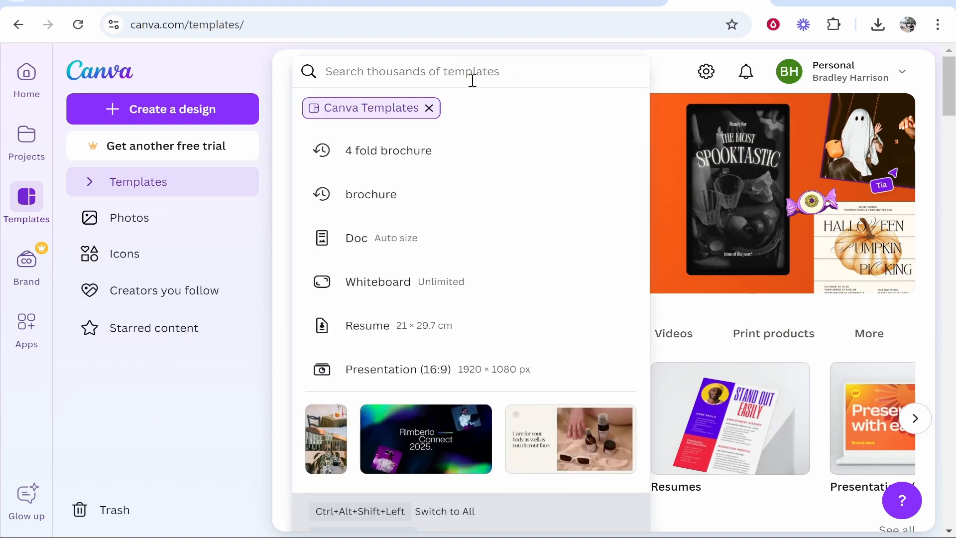
{"action": "type", "text": "webs"}
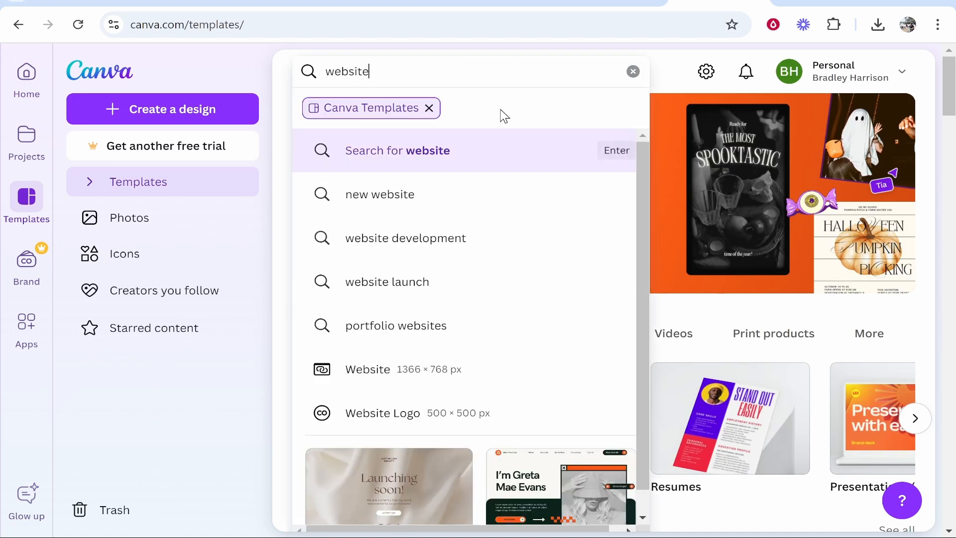
{"action": "type", "text": "ite"}
{"action": "left_click", "coordinate": [512, 158]}
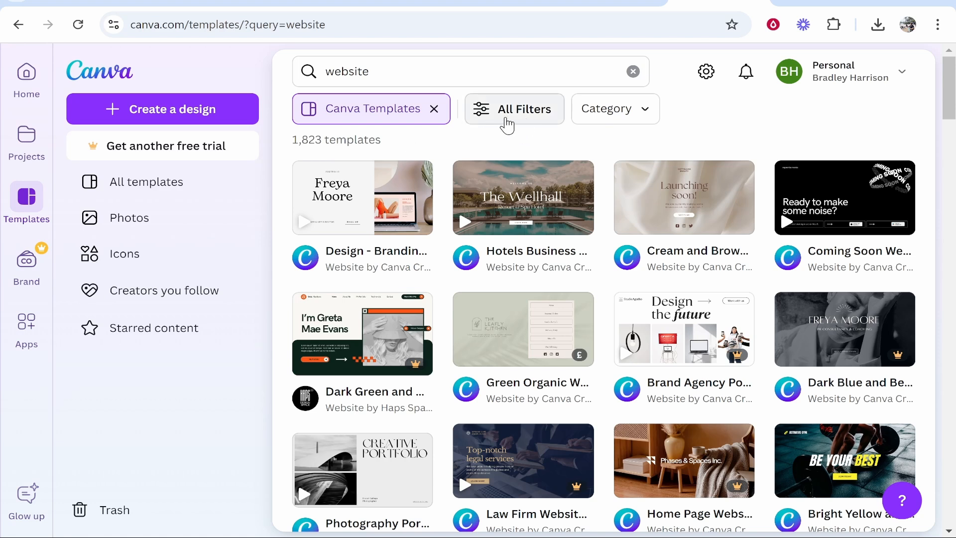
Step: Filter the website template results to show only Free templates
{"action": "left_click", "coordinate": [531, 118]}
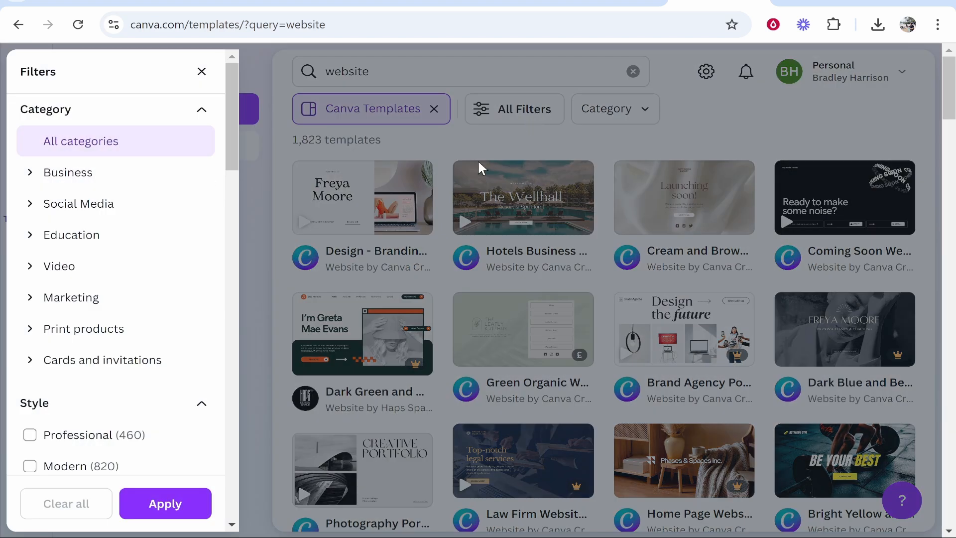
{"action": "left_click_drag", "start_coordinate": [233, 107], "coordinate": [208, 454]}
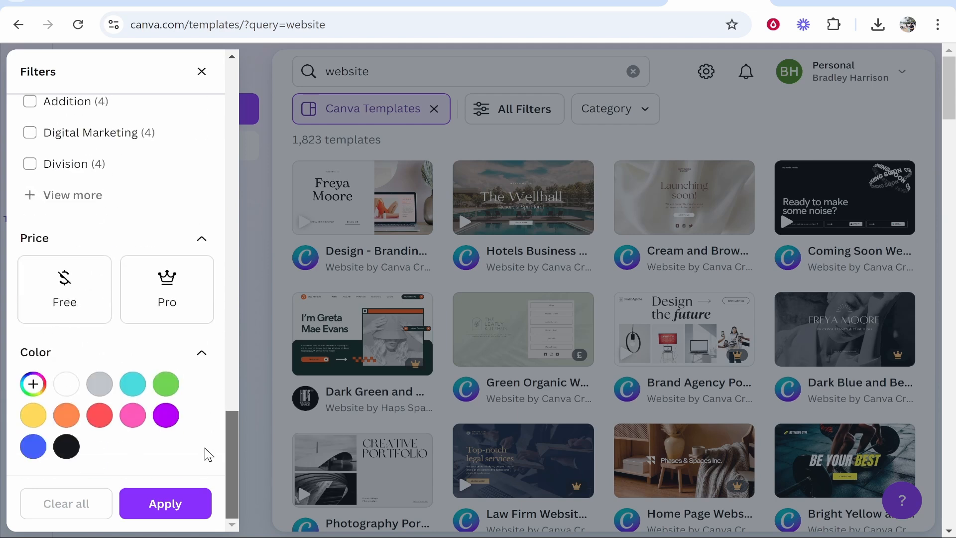
{"action": "left_click", "coordinate": [65, 277]}
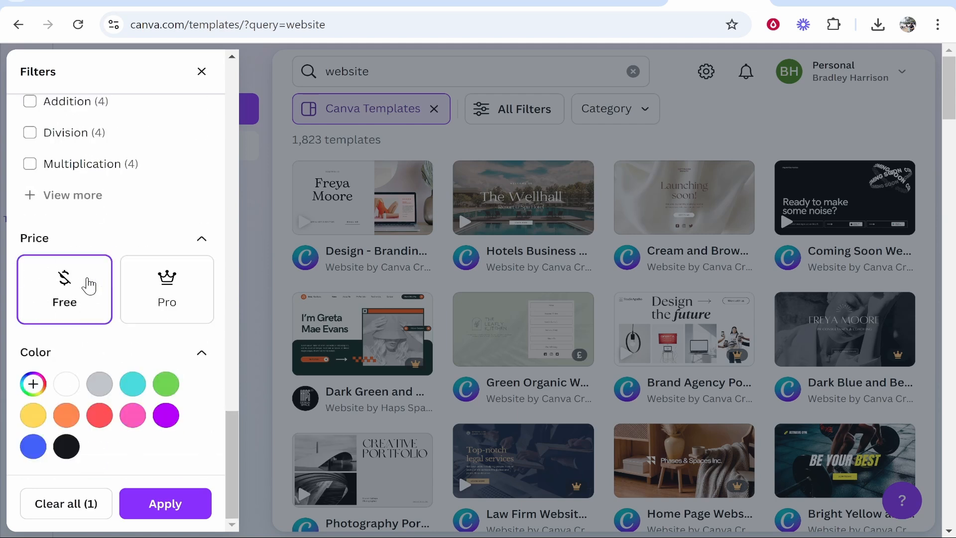
{"action": "left_click", "coordinate": [186, 506]}
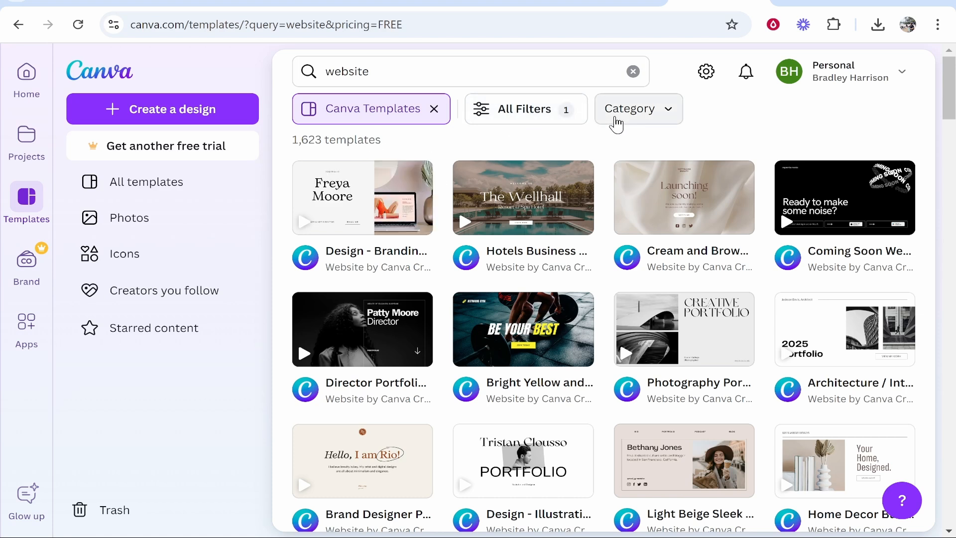
{"action": "left_click", "coordinate": [657, 119]}
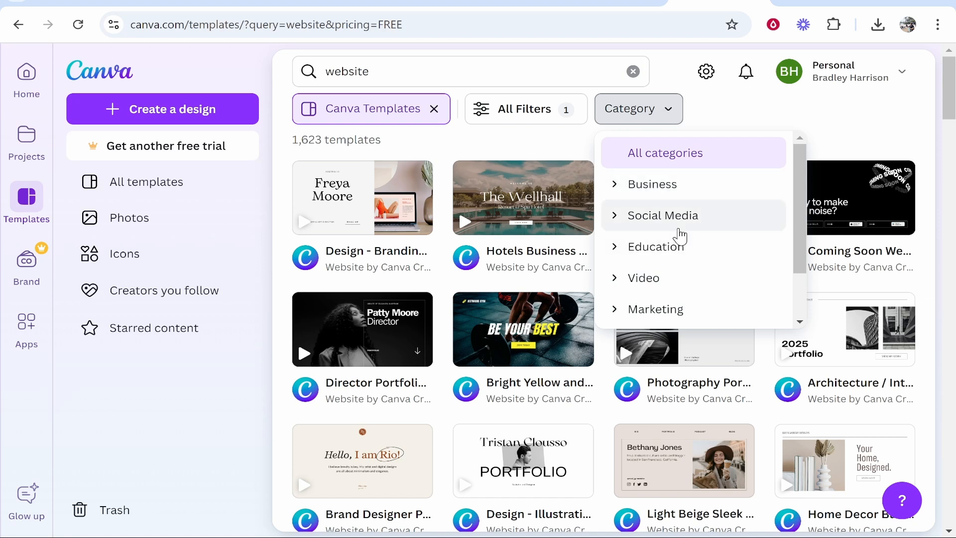
{"action": "left_click", "coordinate": [611, 220]}
{"action": "left_click", "coordinate": [658, 214]}
{"action": "left_click", "coordinate": [651, 188]}
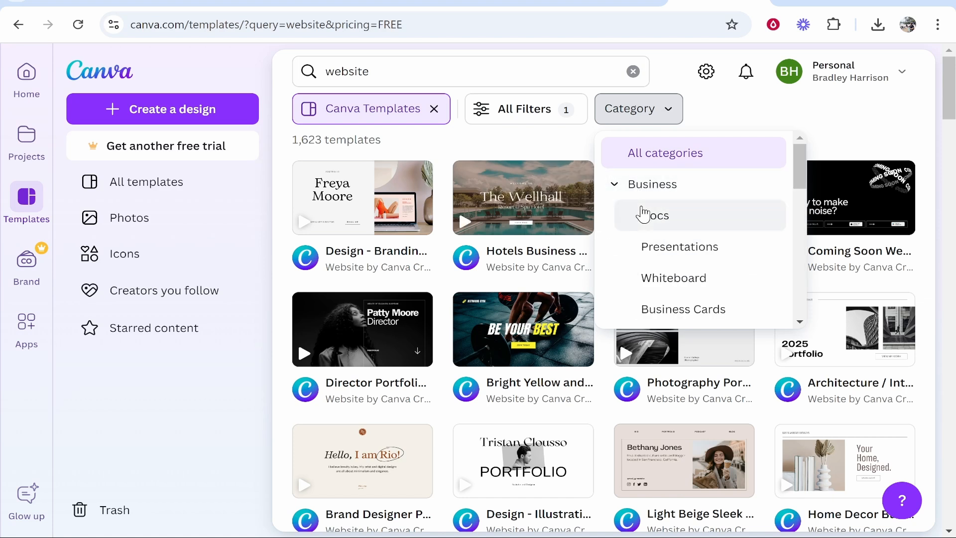
{"action": "left_click", "coordinate": [616, 186]}
{"action": "left_click", "coordinate": [613, 101]}
Step: Add the Professional style filter to the website template results
{"action": "left_click", "coordinate": [509, 115]}
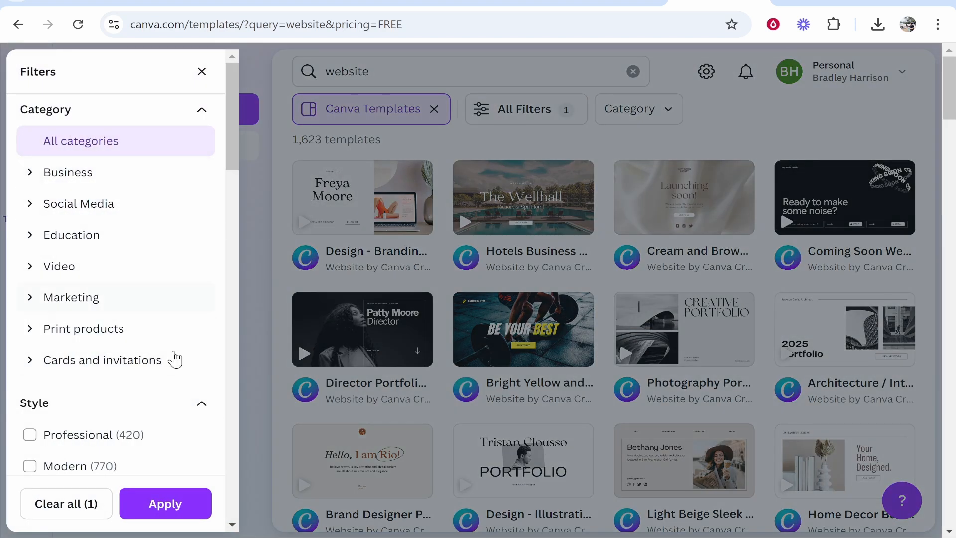
{"action": "scroll", "coordinate": [79, 239], "scroll_direction": "down", "scroll_amount": 3}
{"action": "left_click", "coordinate": [71, 298]}
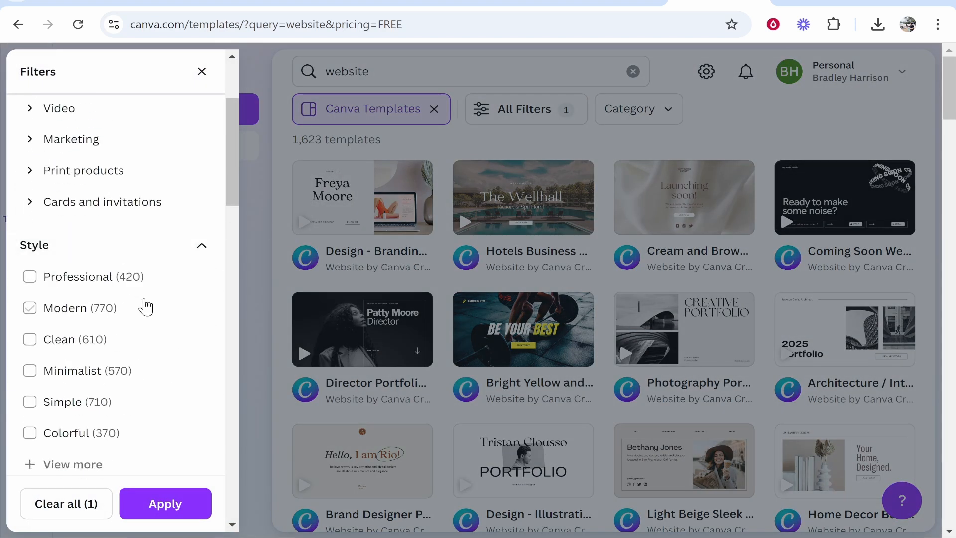
{"action": "left_click", "coordinate": [31, 277]}
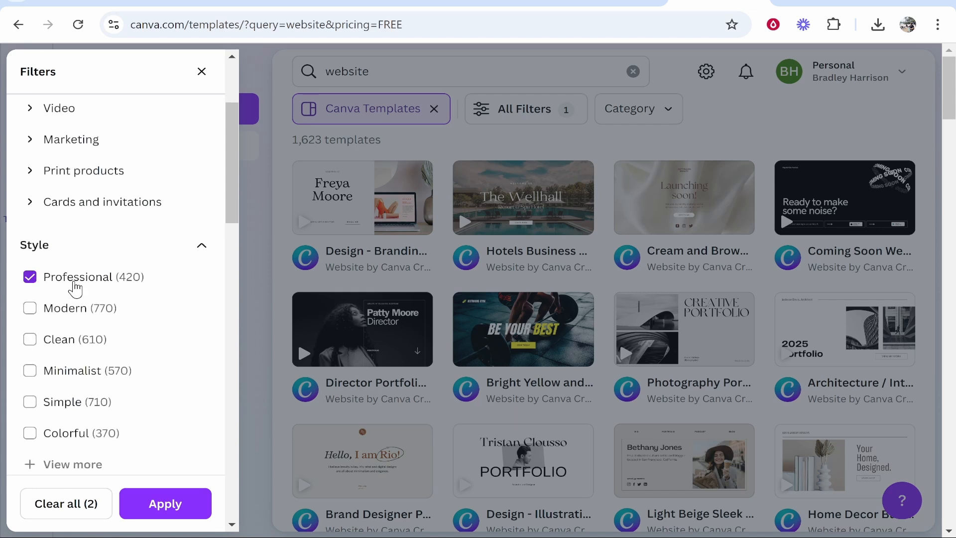
{"action": "left_click", "coordinate": [179, 506]}
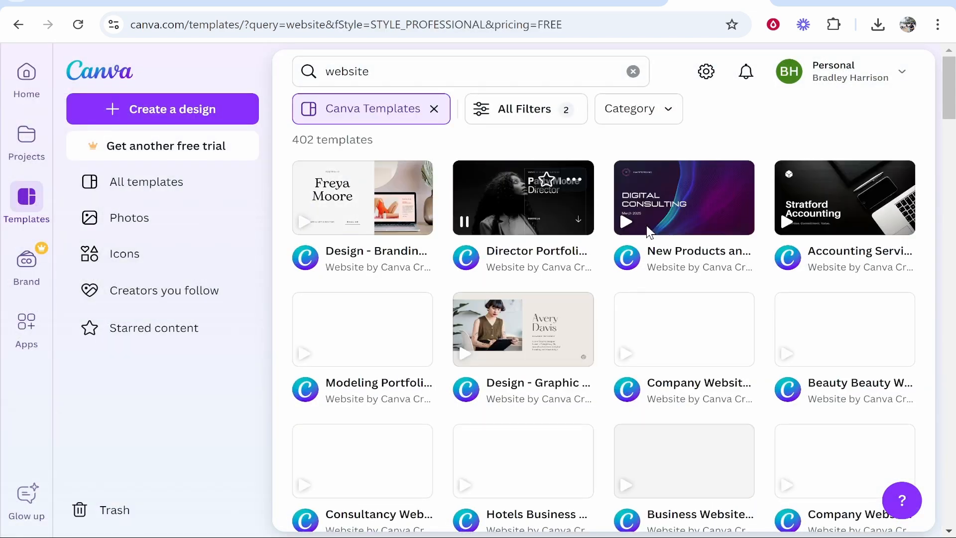
Step: Browse the filtered templates and open the "Business Website in White Grey Modern Corporate Style" template
{"action": "scroll", "coordinate": [558, 301], "scroll_direction": "down", "scroll_amount": 2}
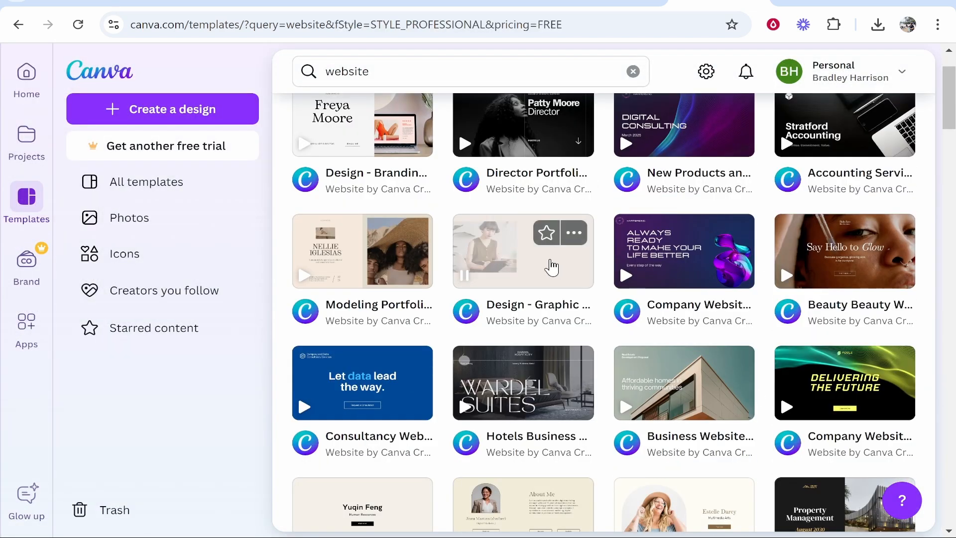
{"action": "mouse_move", "coordinate": [735, 268]}
{"action": "scroll", "coordinate": [687, 294], "scroll_direction": "down", "scroll_amount": 2}
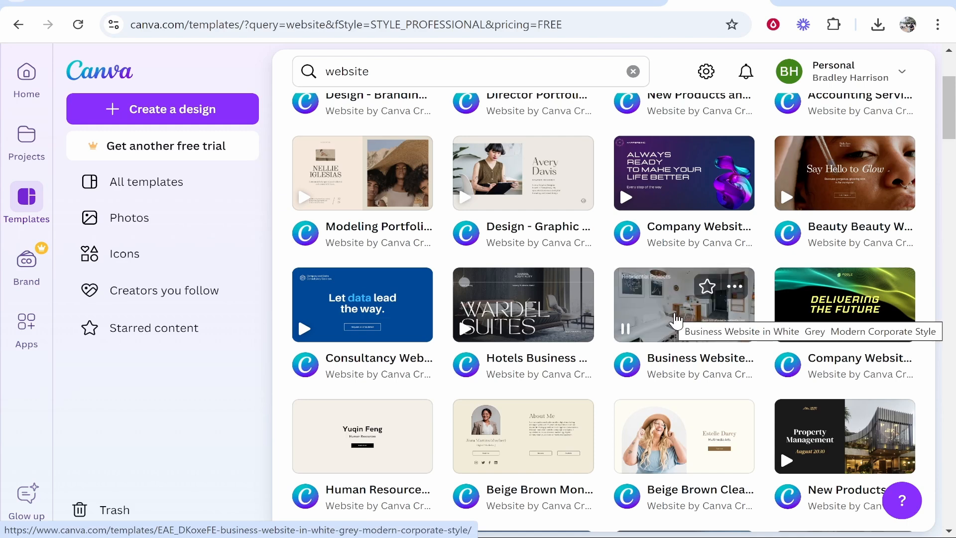
{"action": "left_click", "coordinate": [677, 318]}
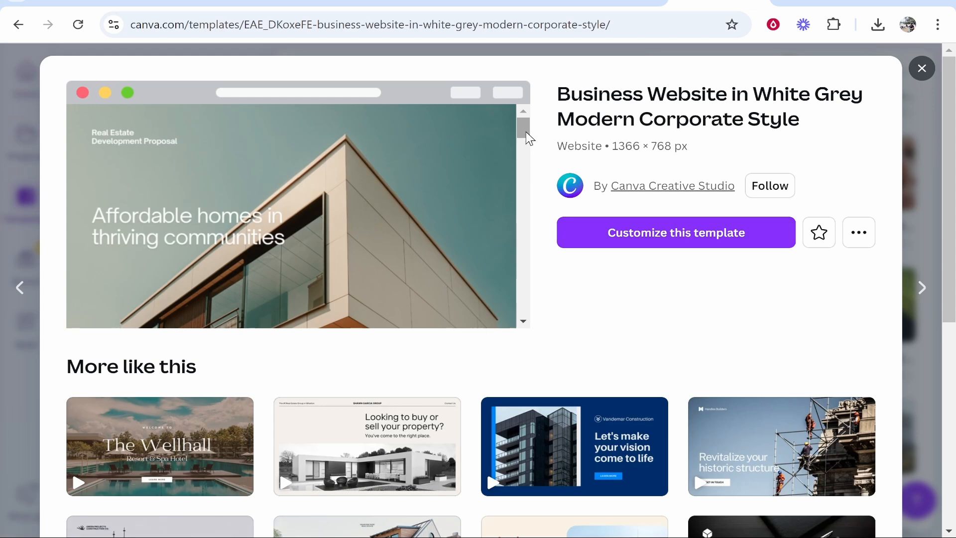
Step: Look through the template's page preview and open the template for customizing
{"action": "scroll", "coordinate": [527, 184], "scroll_direction": "down", "scroll_amount": 6}
{"action": "left_click_drag", "start_coordinate": [526, 173], "coordinate": [516, 258]}
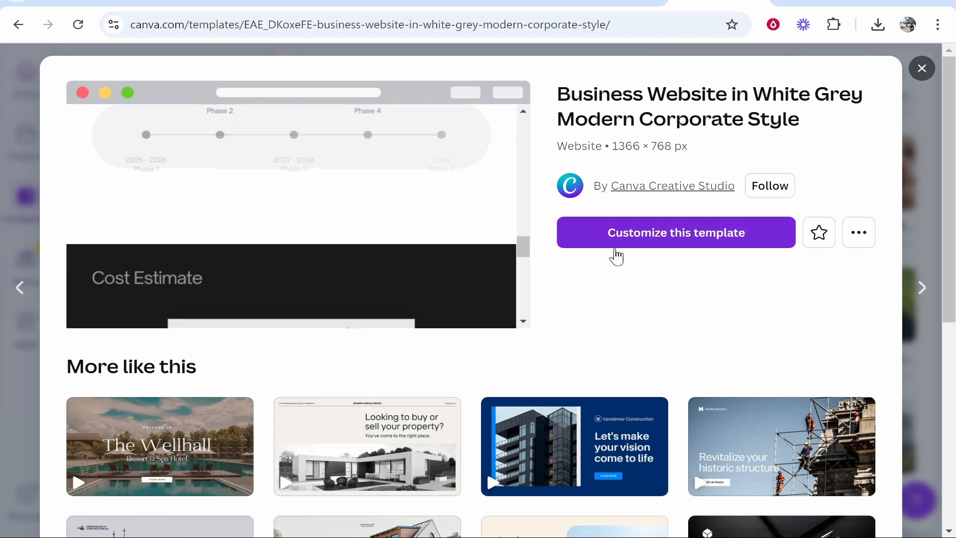
{"action": "left_click", "coordinate": [690, 237]}
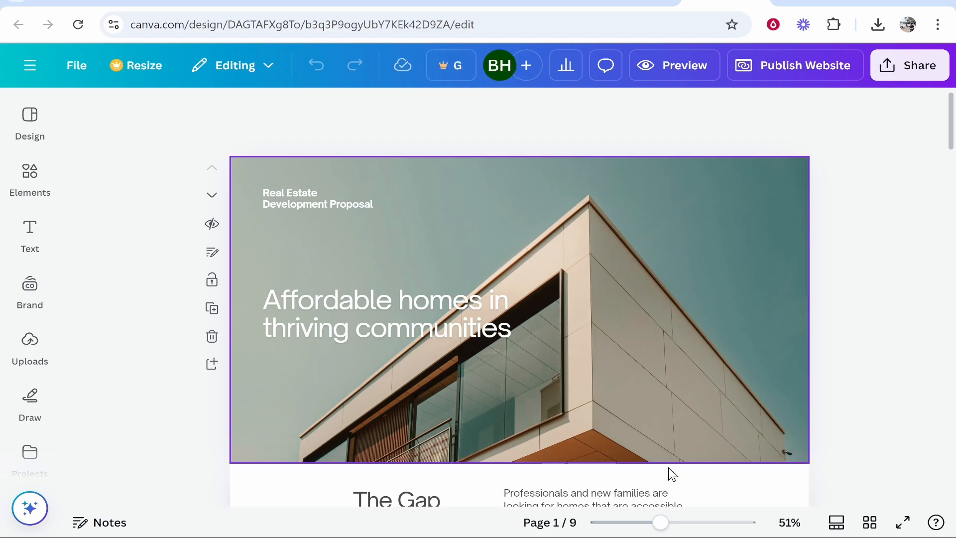
Step: Examine the website's sections and their editable images, text and chart, from the opening banner down through the following pages
{"action": "mouse_move", "coordinate": [670, 523]}
{"action": "left_mouse_down"}
{"action": "mouse_move", "coordinate": [704, 523]}
{"action": "mouse_move", "coordinate": [636, 521]}
{"action": "mouse_move", "coordinate": [658, 521]}
{"action": "left_mouse_up"}
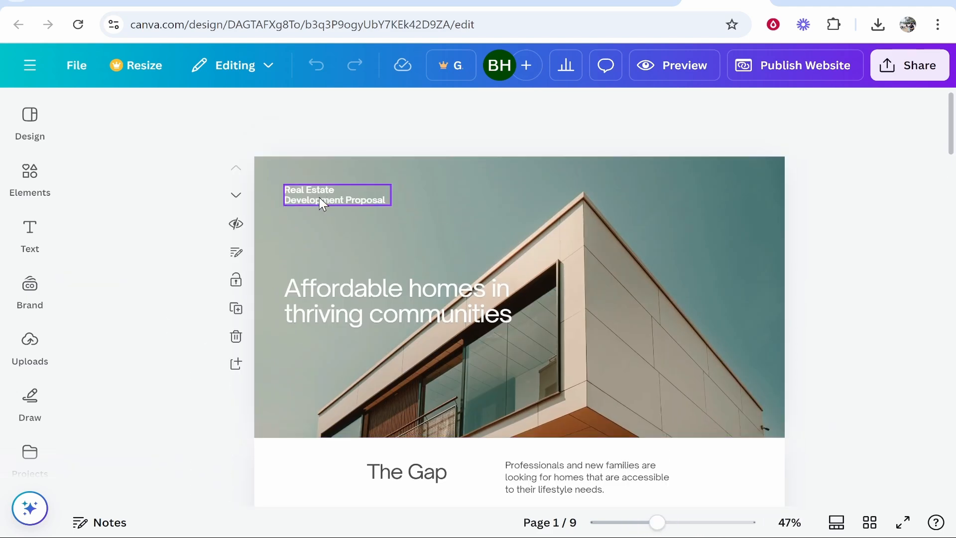
{"action": "left_click", "coordinate": [554, 210]}
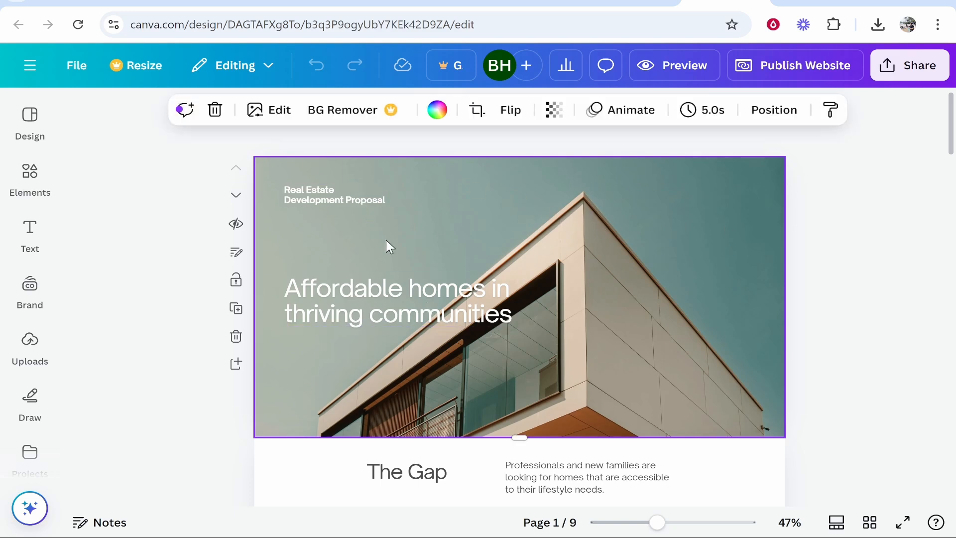
{"action": "scroll", "coordinate": [378, 378], "scroll_direction": "down", "scroll_amount": 3}
{"action": "left_click", "coordinate": [293, 313]}
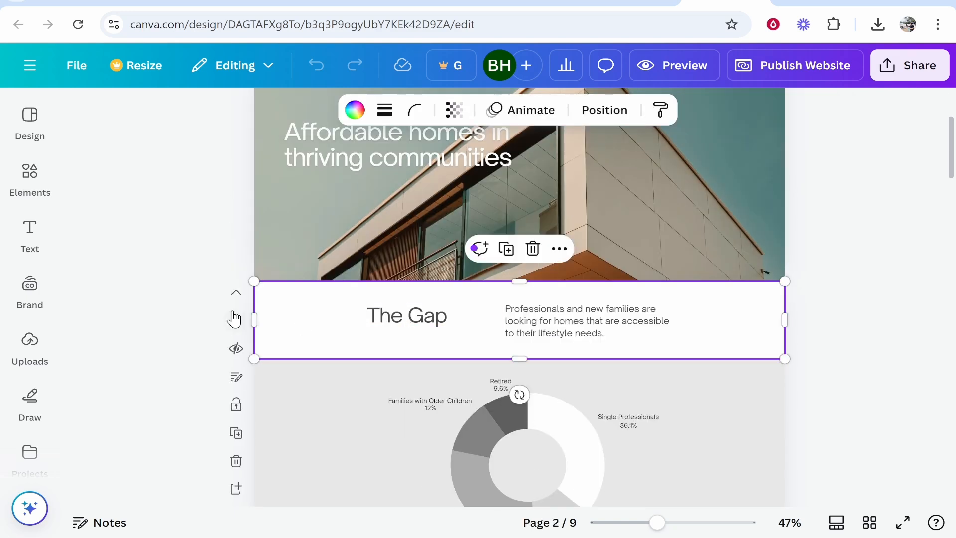
{"action": "scroll", "coordinate": [427, 327], "scroll_direction": "down", "scroll_amount": 1}
{"action": "left_click", "coordinate": [385, 336]}
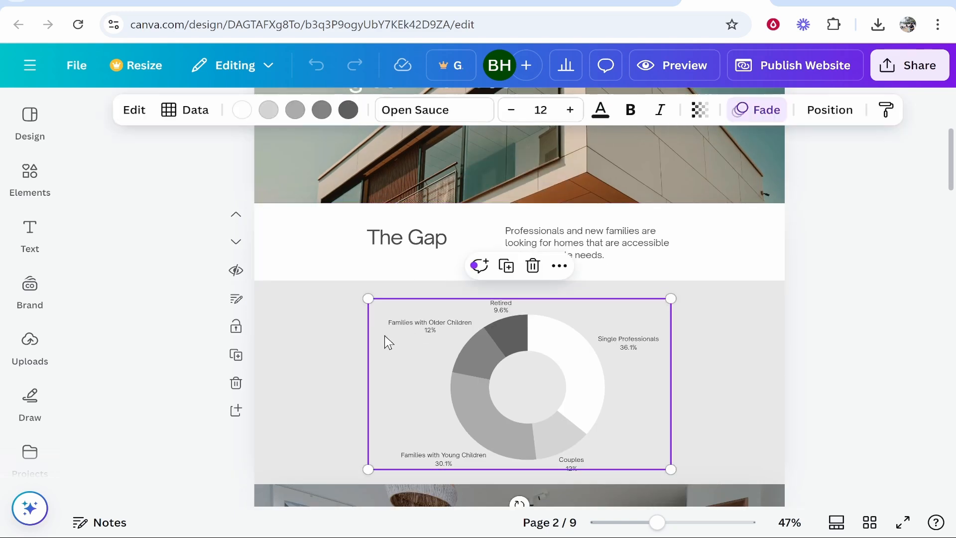
{"action": "left_click", "coordinate": [356, 311]}
{"action": "scroll", "coordinate": [387, 287], "scroll_direction": "down", "scroll_amount": 1}
{"action": "scroll", "coordinate": [383, 259], "scroll_direction": "down", "scroll_amount": 1}
{"action": "scroll", "coordinate": [349, 205], "scroll_direction": "up", "scroll_amount": 3}
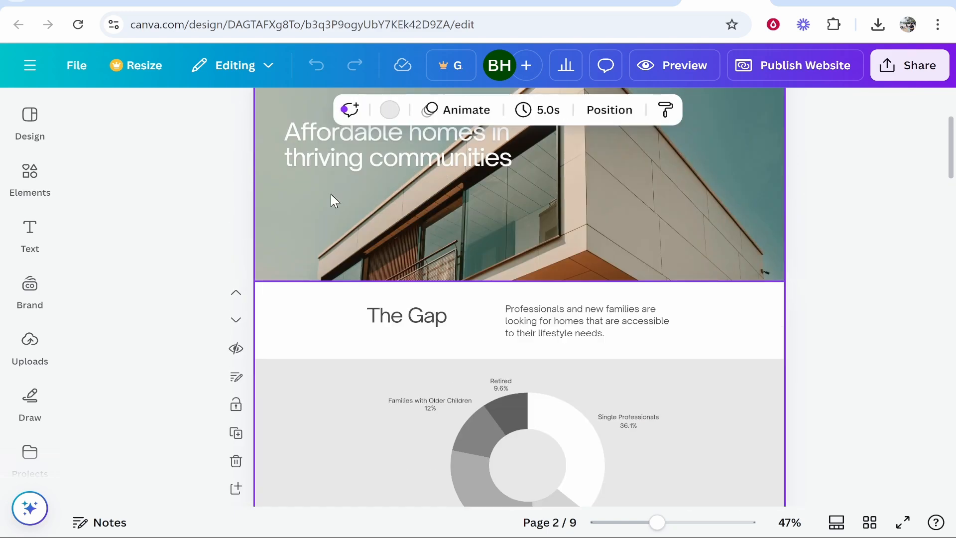
{"action": "left_click", "coordinate": [330, 194]}
{"action": "left_click", "coordinate": [306, 373]}
{"action": "scroll", "coordinate": [309, 378], "scroll_direction": "down", "scroll_amount": 8}
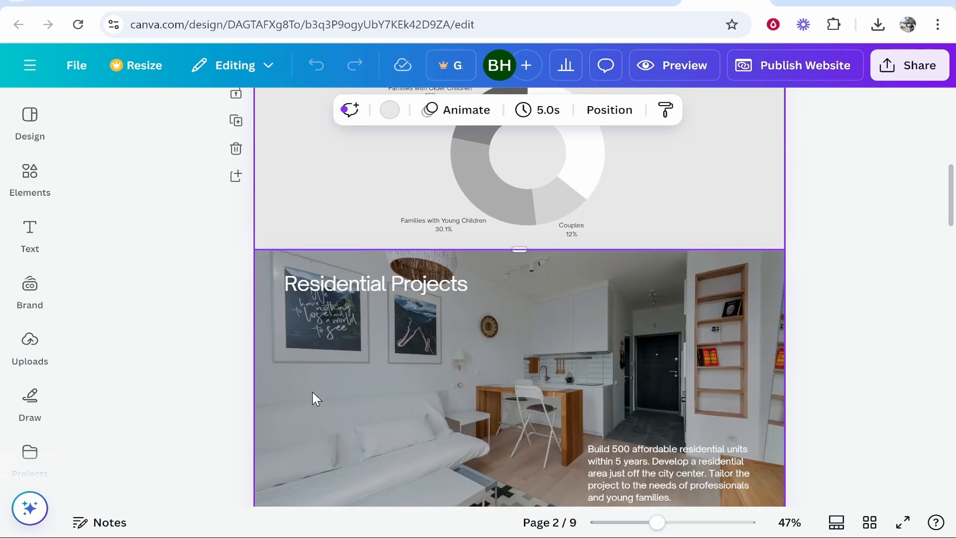
{"action": "left_click", "coordinate": [316, 386]}
{"action": "scroll", "coordinate": [398, 369], "scroll_direction": "down", "scroll_amount": 3}
{"action": "scroll", "coordinate": [741, 317], "scroll_direction": "up", "scroll_amount": 10}
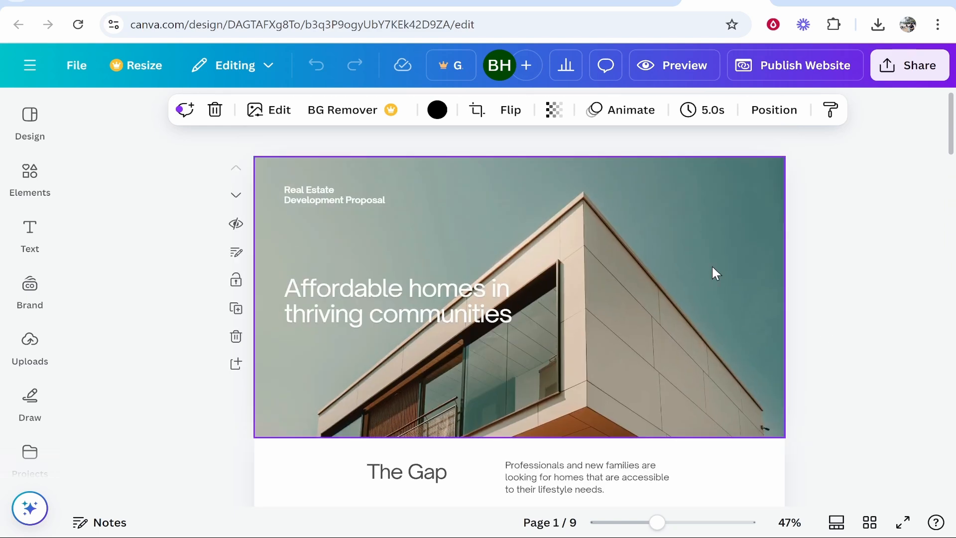
{"action": "scroll", "coordinate": [873, 185], "scroll_direction": "down", "scroll_amount": 15}
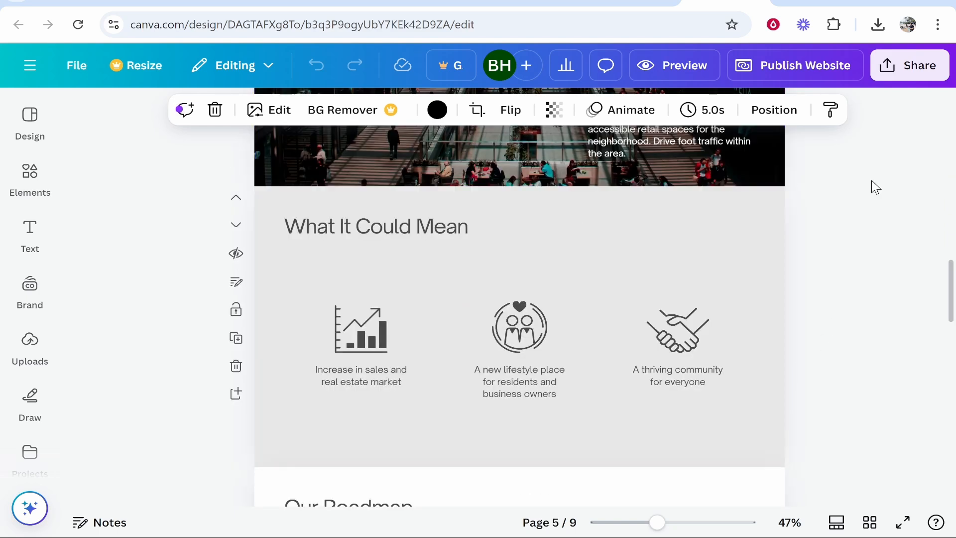
{"action": "scroll", "coordinate": [783, 273], "scroll_direction": "down", "scroll_amount": 8}
{"action": "scroll", "coordinate": [727, 334], "scroll_direction": "up", "scroll_amount": 20}
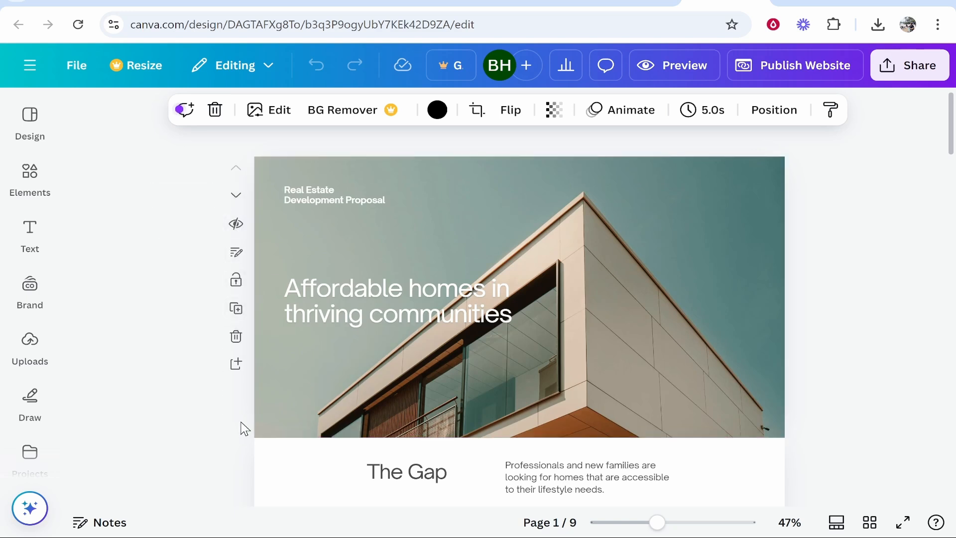
Step: Delete the Residential Projects page from the website design
{"action": "scroll", "coordinate": [441, 332], "scroll_direction": "down", "scroll_amount": 10}
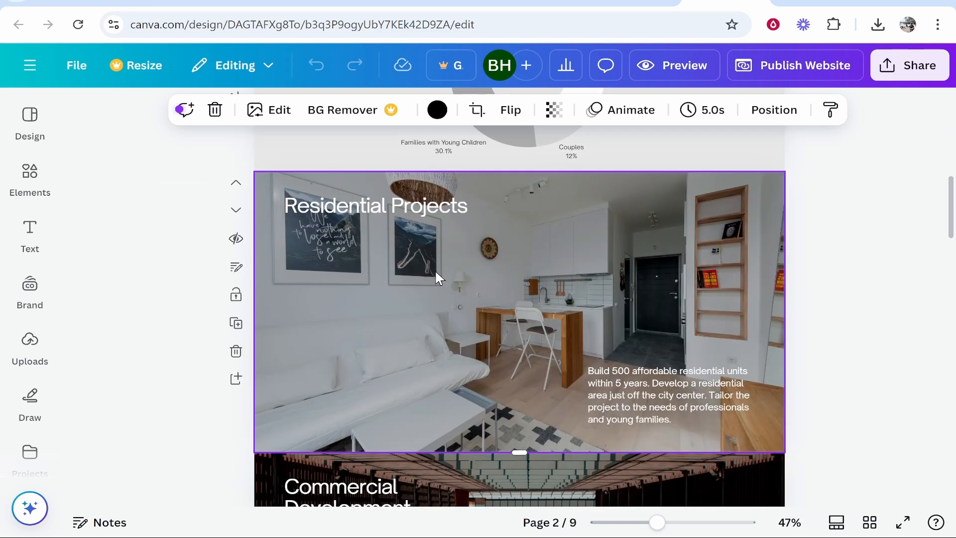
{"action": "scroll", "coordinate": [452, 286], "scroll_direction": "down", "scroll_amount": 10}
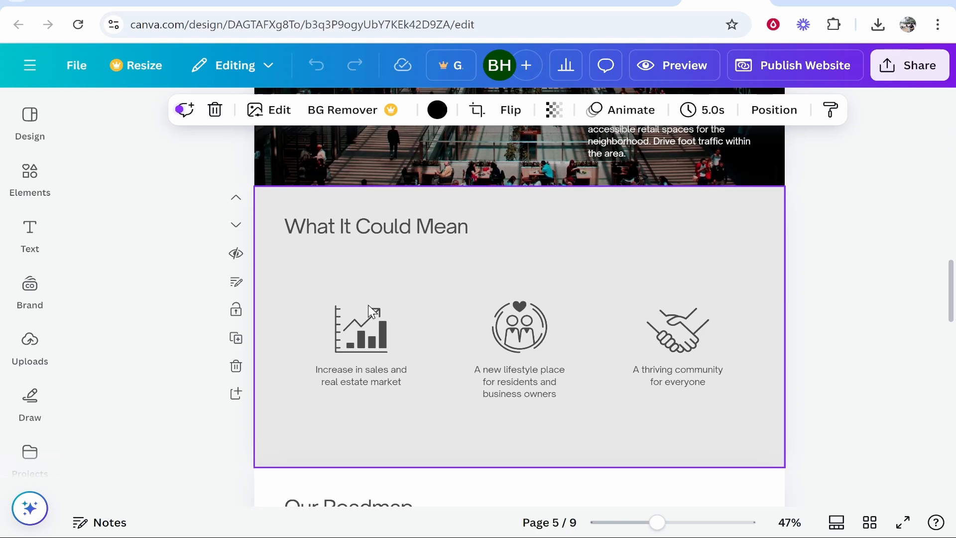
{"action": "scroll", "coordinate": [393, 309], "scroll_direction": "up", "scroll_amount": 10}
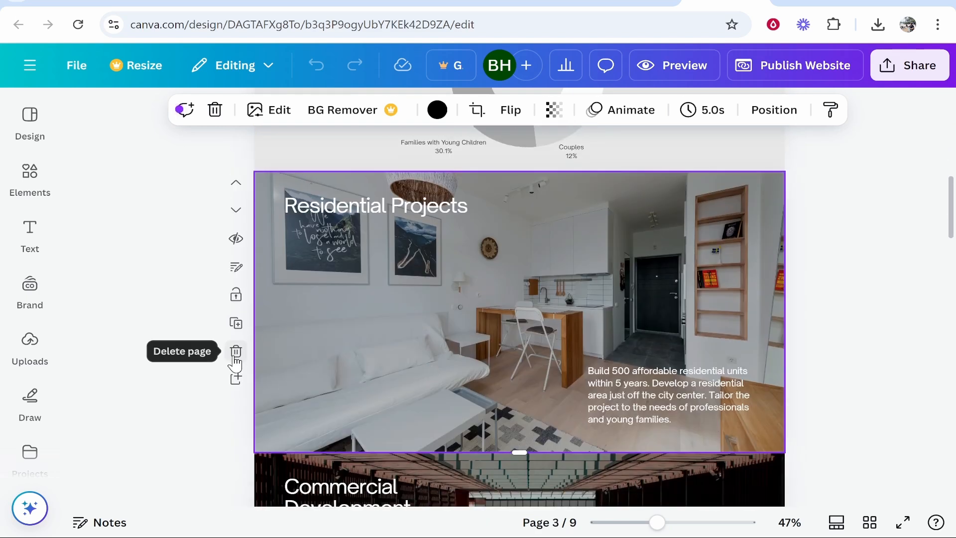
{"action": "left_click", "coordinate": [236, 351]}
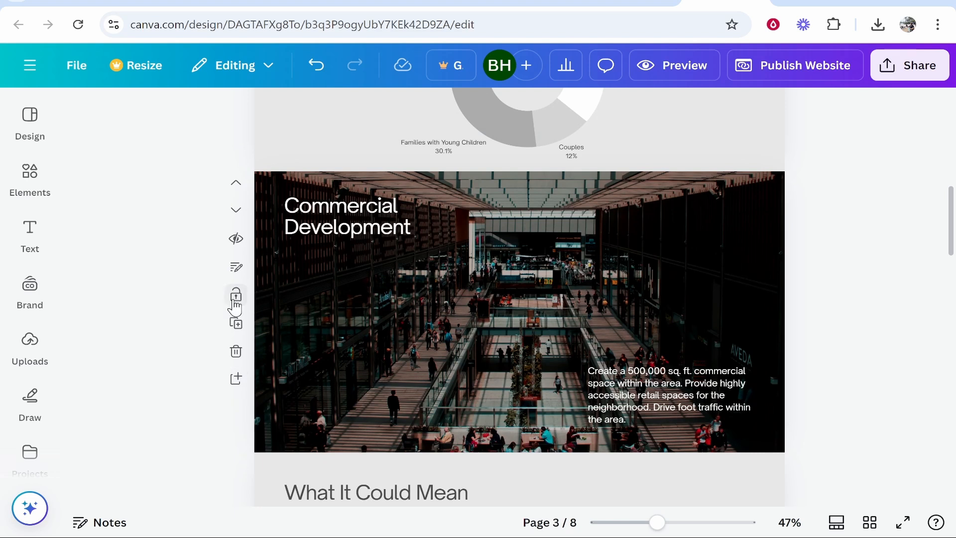
{"action": "left_click", "coordinate": [529, 218]}
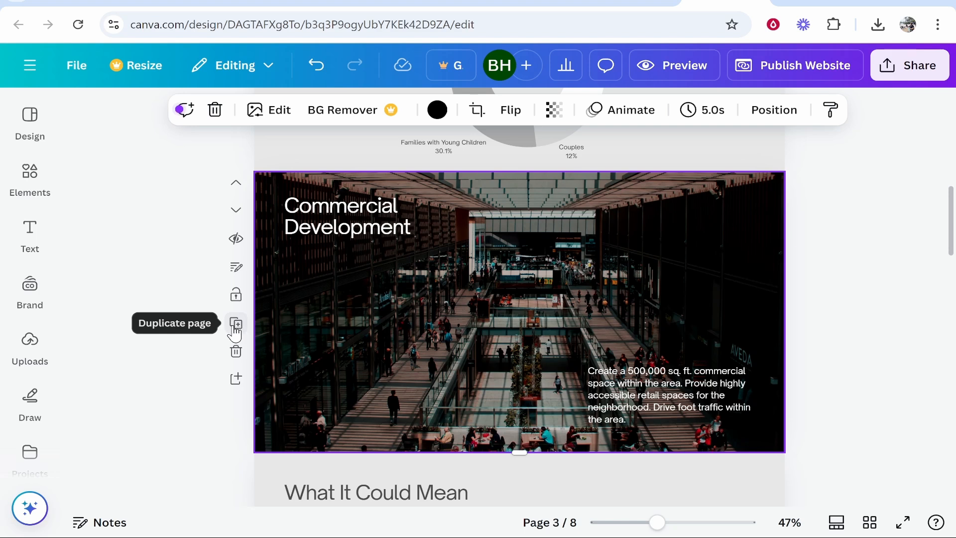
{"action": "scroll", "coordinate": [643, 318], "scroll_direction": "up", "scroll_amount": 10}
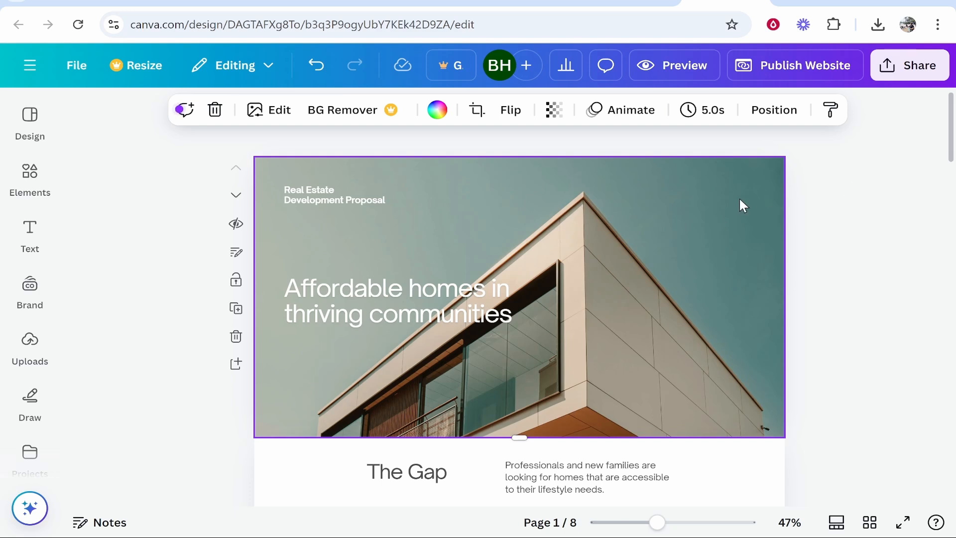
Step: Select the opening banner's background image and open the library of uploaded images
{"action": "left_click", "coordinate": [760, 239]}
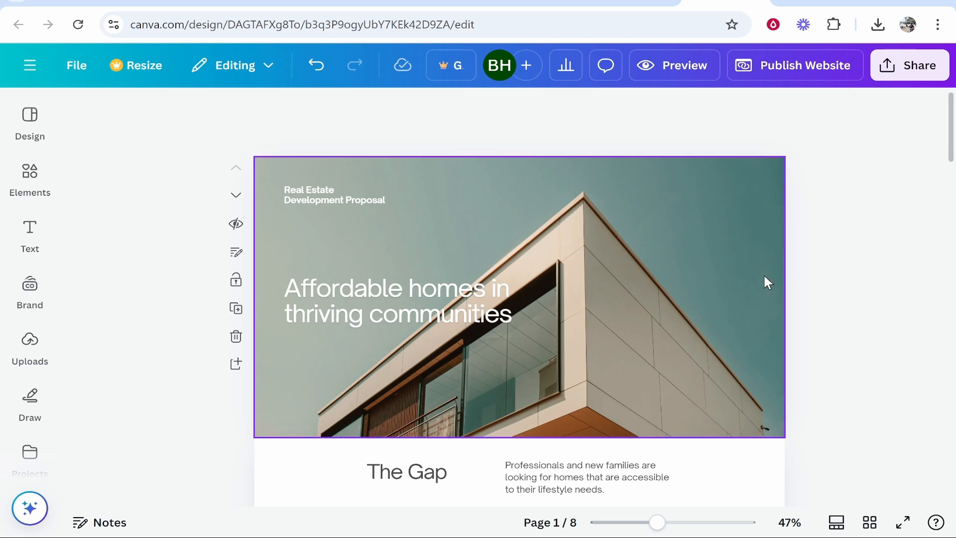
{"action": "left_click", "coordinate": [688, 225]}
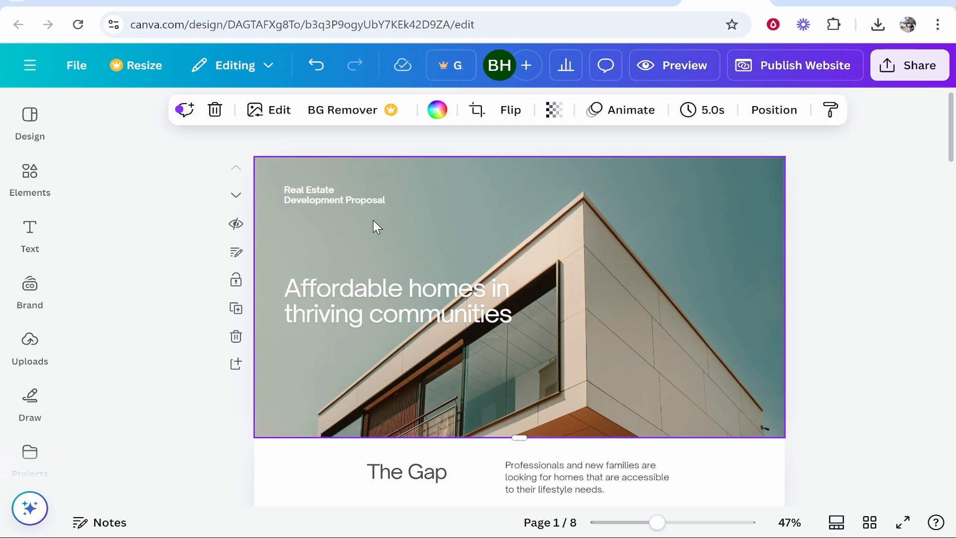
{"action": "left_click", "coordinate": [29, 343]}
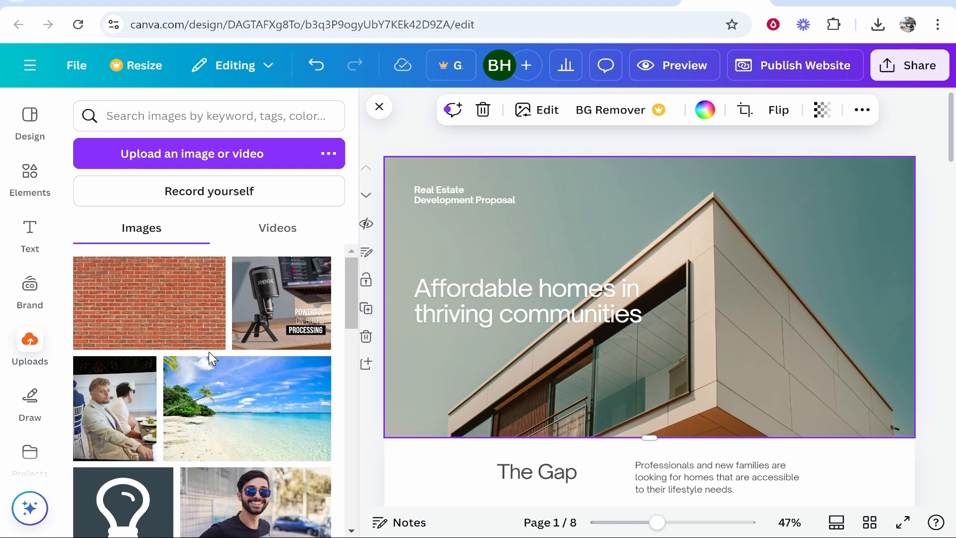
Step: Search the elements for "beach" and browse all the photo results for a free picture
{"action": "left_click", "coordinate": [30, 174]}
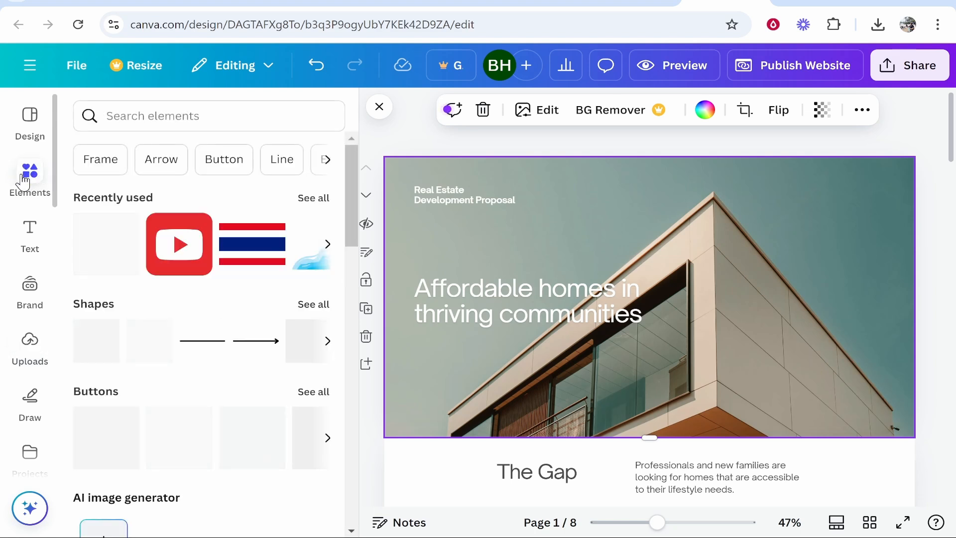
{"action": "left_click", "coordinate": [207, 124]}
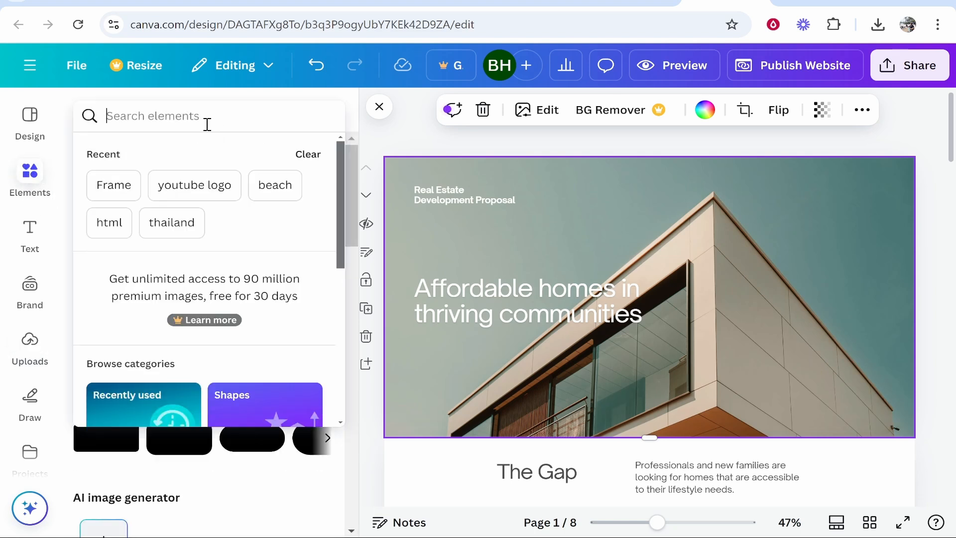
{"action": "type", "text": "beach"}
{"action": "key", "text": "Return"}
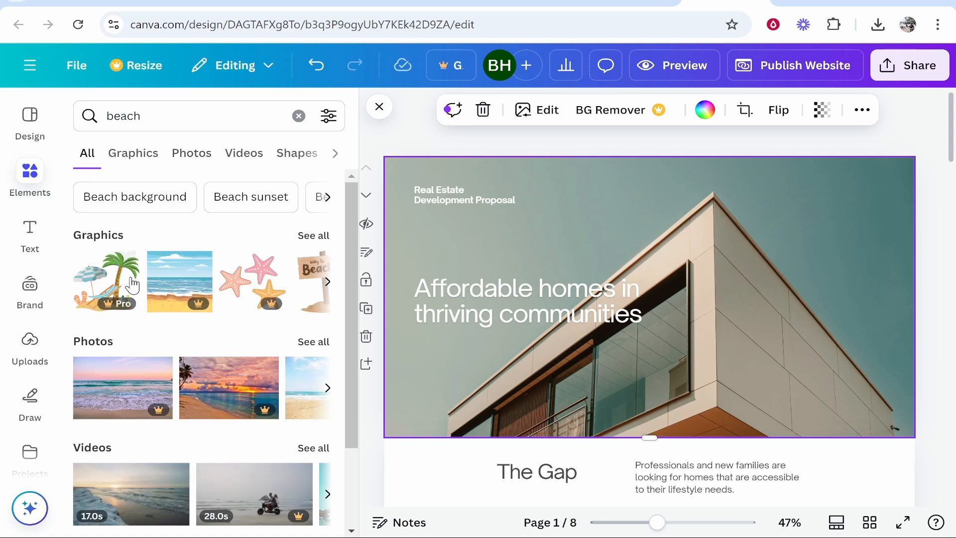
{"action": "scroll", "coordinate": [83, 316], "scroll_direction": "down", "scroll_amount": 2}
{"action": "left_click", "coordinate": [313, 264]}
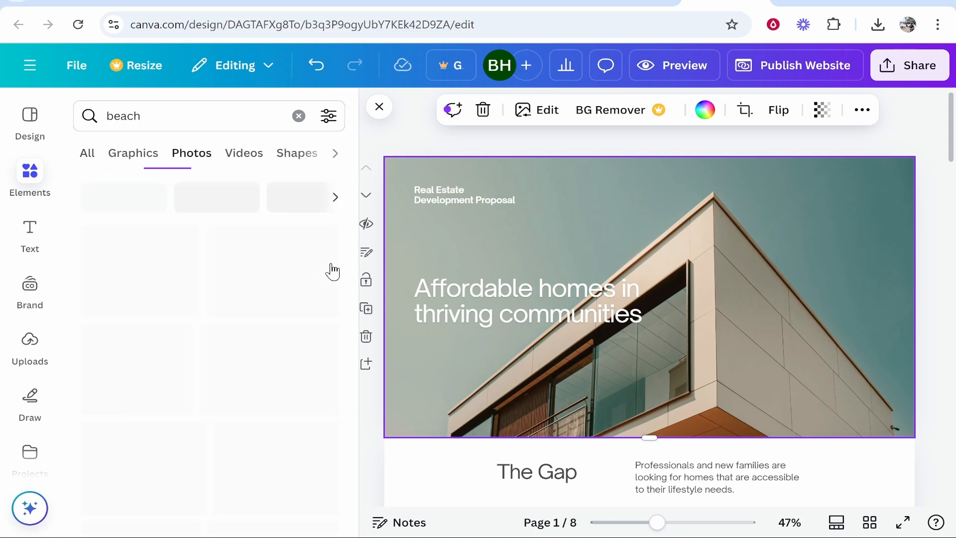
{"action": "scroll", "coordinate": [278, 330], "scroll_direction": "down", "scroll_amount": 5}
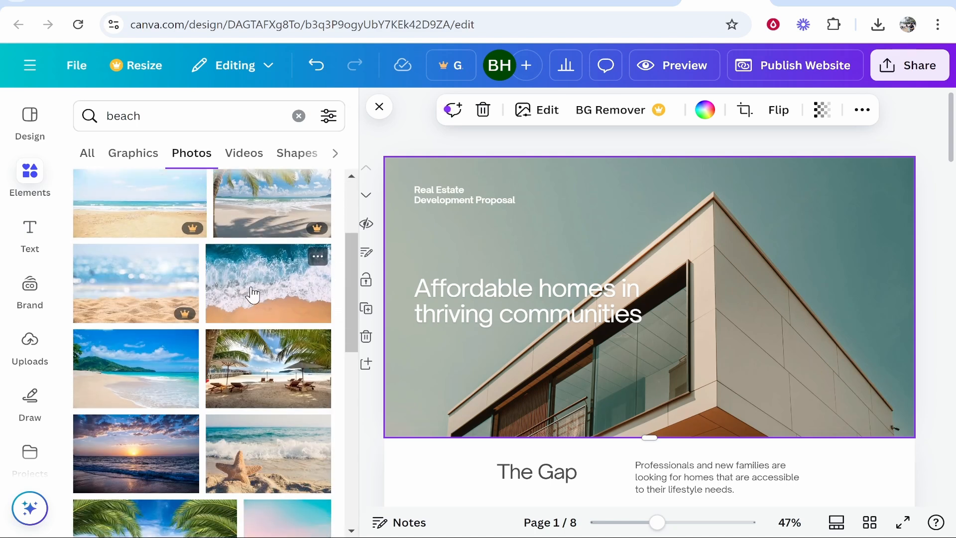
Step: Place the aerial photo of waves on sand over the opening banner and enlarge it to the full page width
{"action": "left_click_drag", "start_coordinate": [300, 285], "coordinate": [562, 218]}
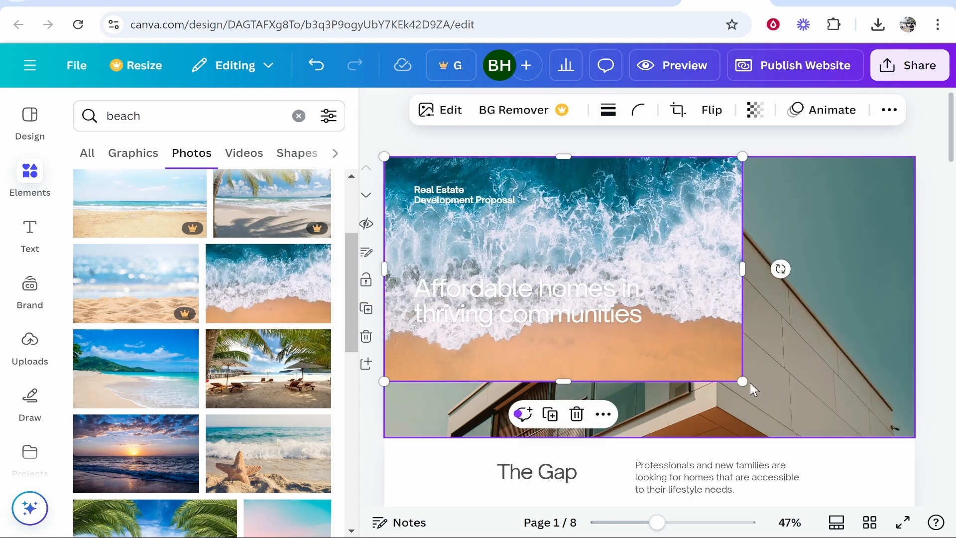
{"action": "left_click_drag", "start_coordinate": [750, 383], "coordinate": [945, 444]}
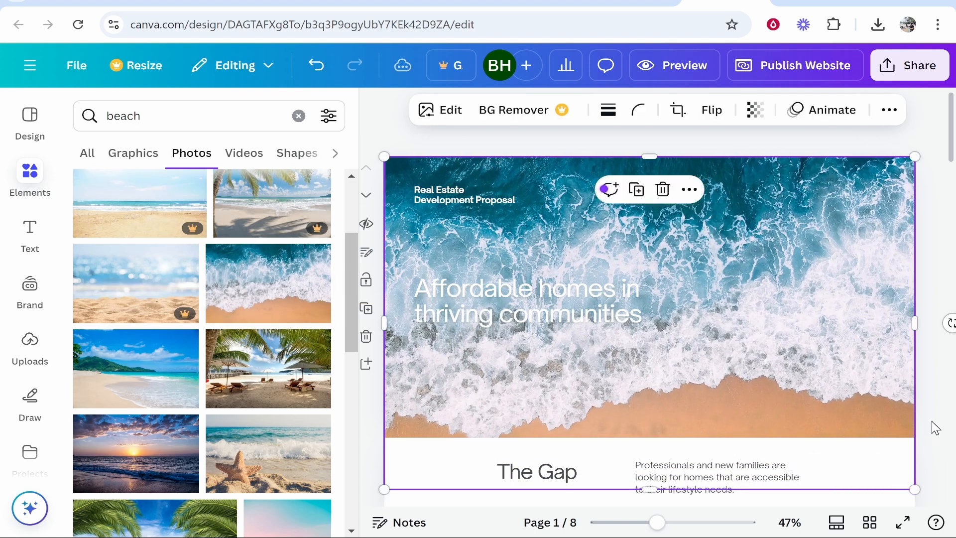
{"action": "left_click", "coordinate": [932, 414]}
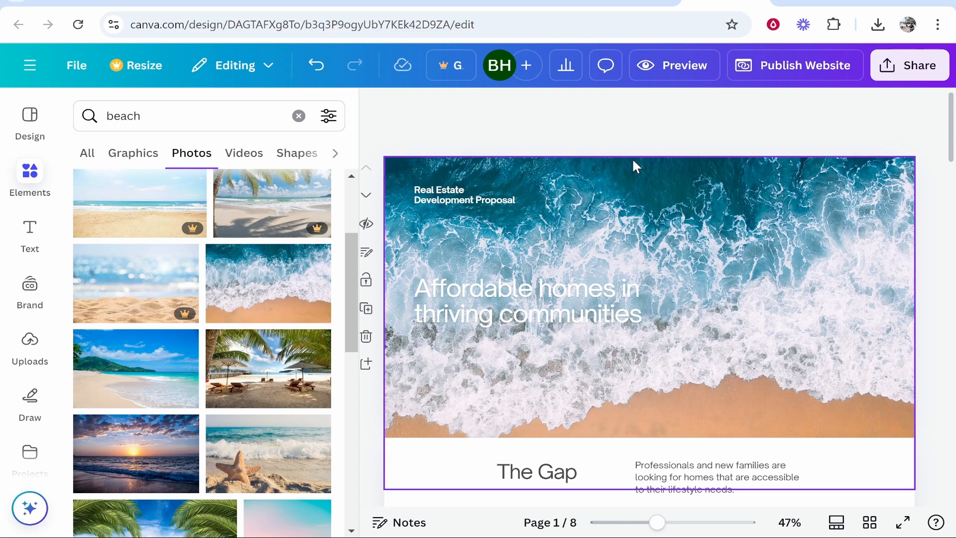
Step: Delete the "Real Estate Development Proposal" text and move the "Affordable homes in thriving communities" heading up into its place
{"action": "left_click", "coordinate": [466, 196]}
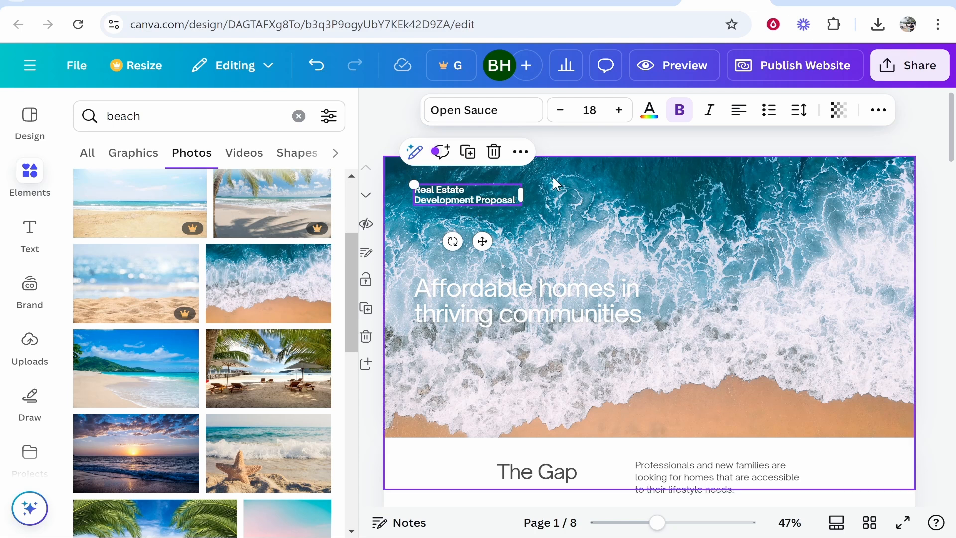
{"action": "key", "text": "Delete"}
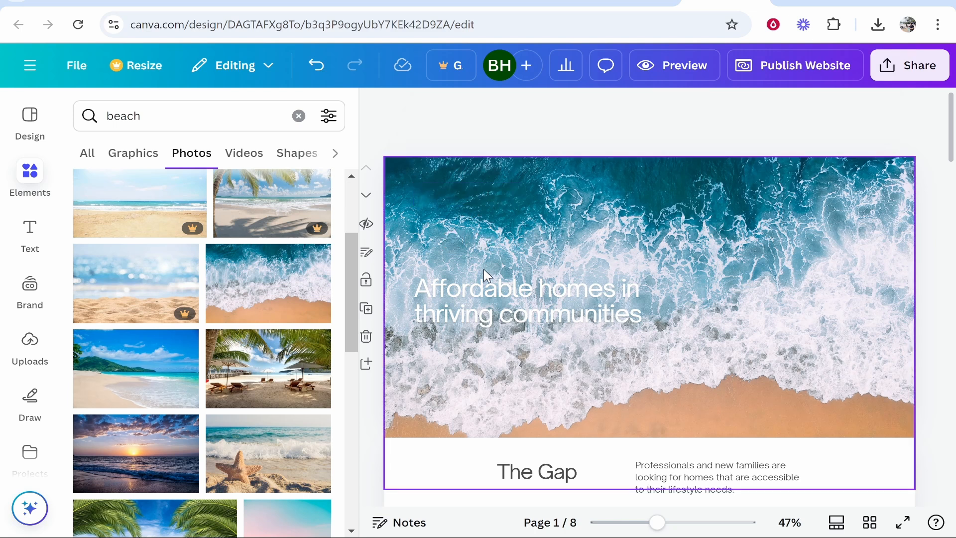
{"action": "left_click", "coordinate": [498, 286]}
{"action": "left_click_drag", "start_coordinate": [542, 278], "coordinate": [555, 215]}
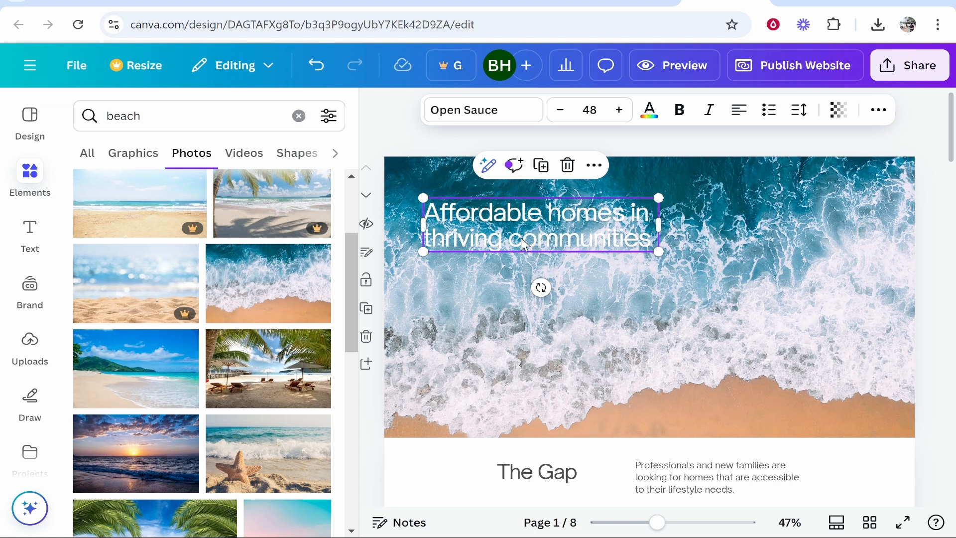
Step: Change the banner heading's text color to black
{"action": "double_click", "coordinate": [623, 233]}
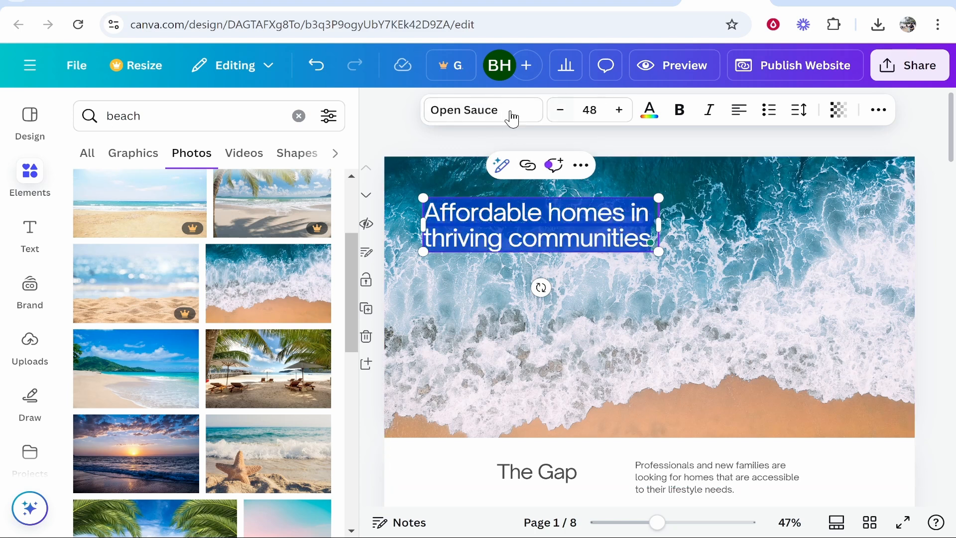
{"action": "left_click", "coordinate": [878, 110]}
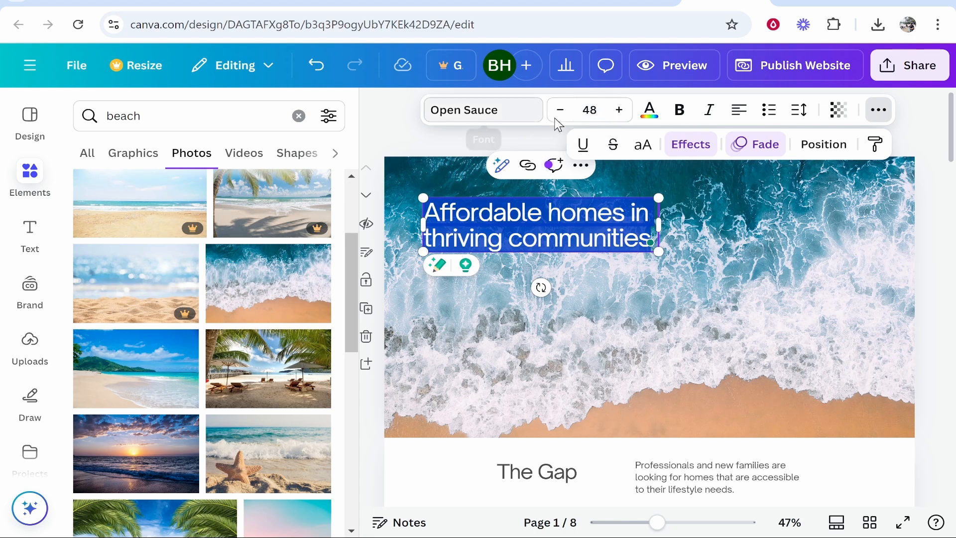
{"action": "left_click", "coordinate": [648, 112]}
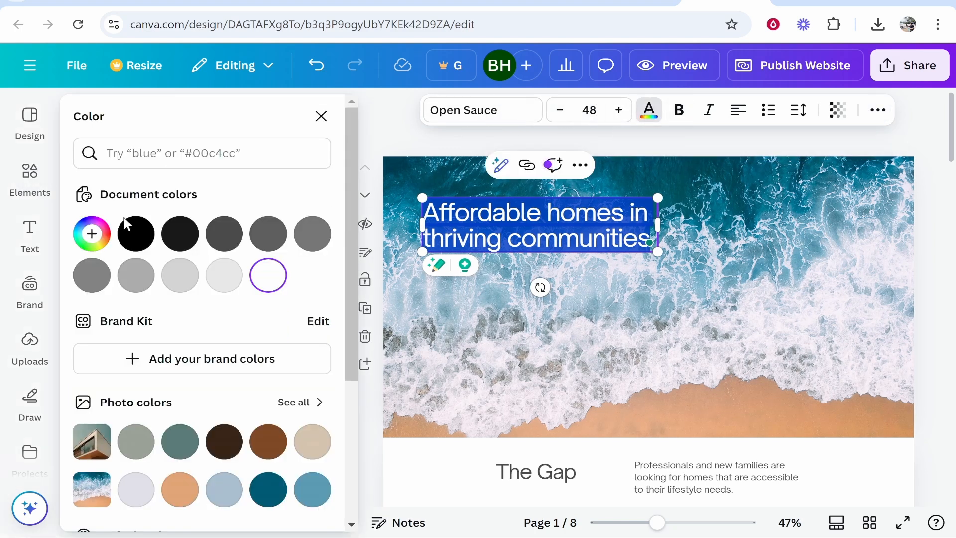
{"action": "left_click", "coordinate": [126, 233]}
{"action": "left_click", "coordinate": [700, 279]}
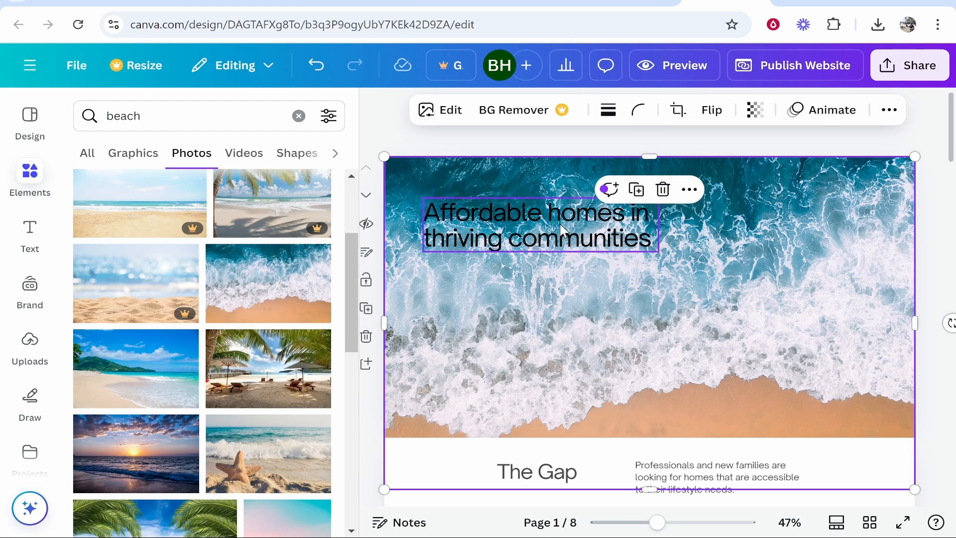
Step: Change the banner heading's text color to the sandy orange from the beach photo's colors
{"action": "left_click", "coordinate": [598, 240]}
{"action": "double_click", "coordinate": [597, 241]}
{"action": "left_click", "coordinate": [649, 111]}
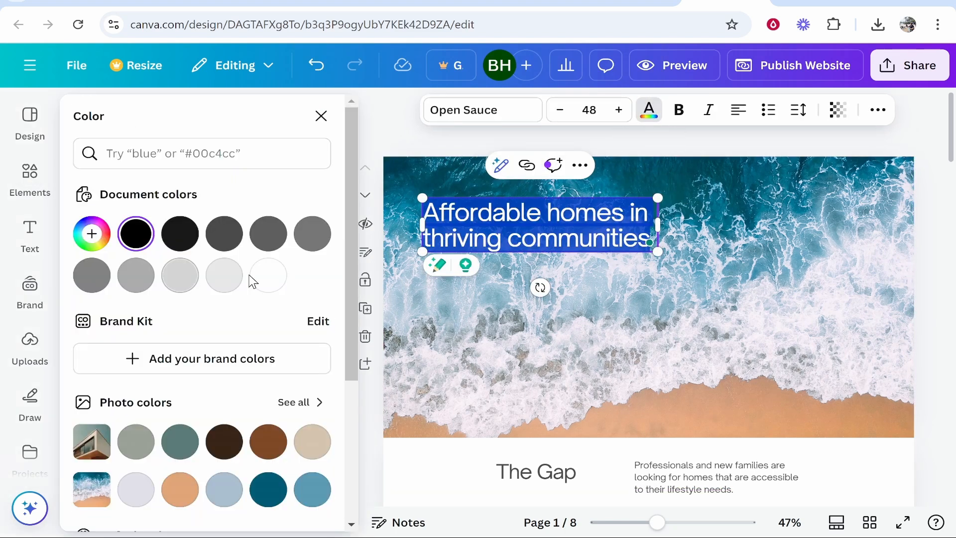
{"action": "scroll", "coordinate": [144, 288], "scroll_direction": "down", "scroll_amount": 3}
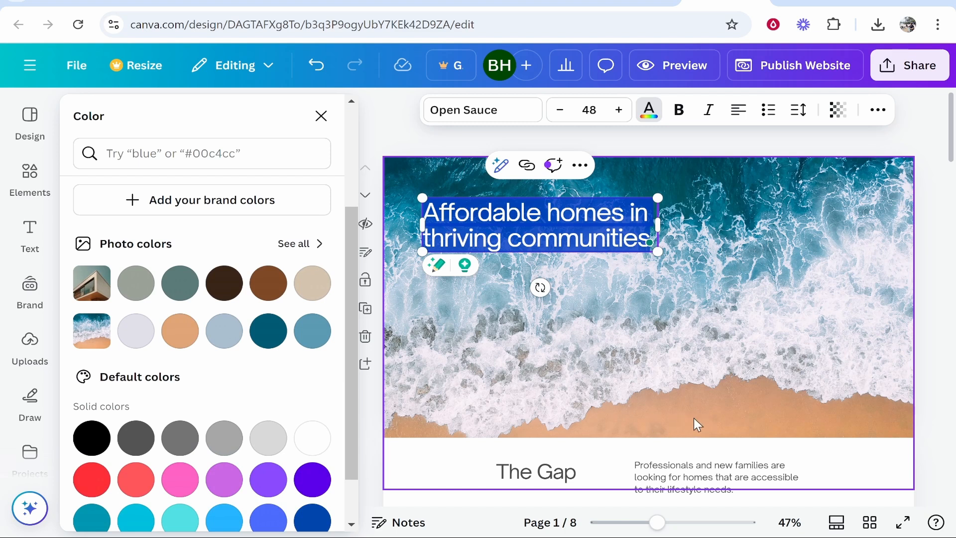
{"action": "left_click", "coordinate": [179, 331]}
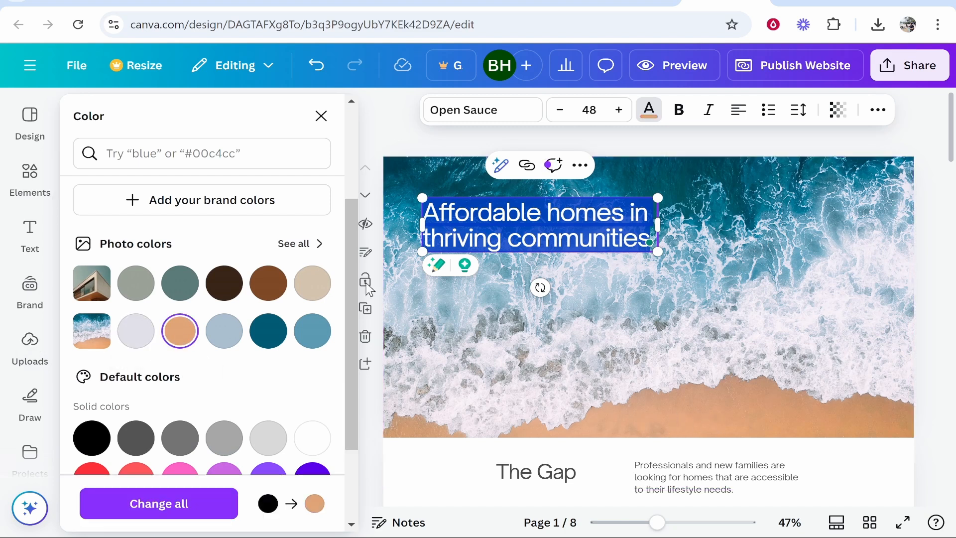
{"action": "left_click", "coordinate": [760, 275]}
Step: Apply the Background text effect to the banner heading
{"action": "double_click", "coordinate": [598, 232]}
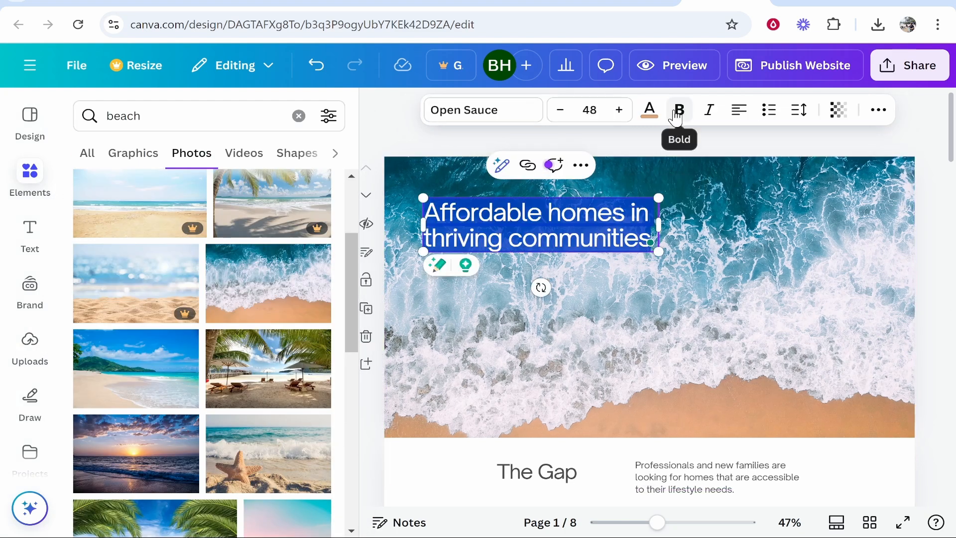
{"action": "left_click", "coordinate": [878, 109]}
{"action": "left_click", "coordinate": [690, 144]}
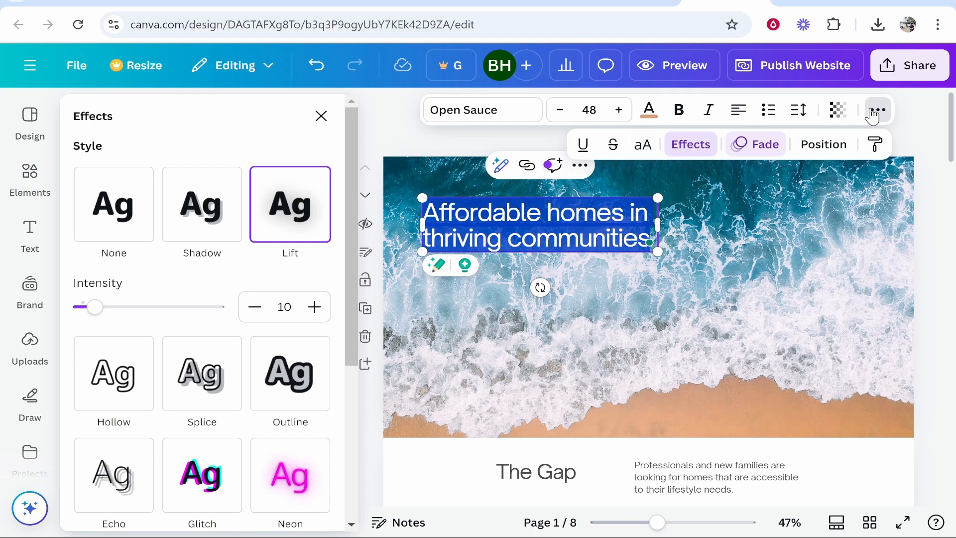
{"action": "scroll", "coordinate": [198, 272], "scroll_direction": "down", "scroll_amount": 2}
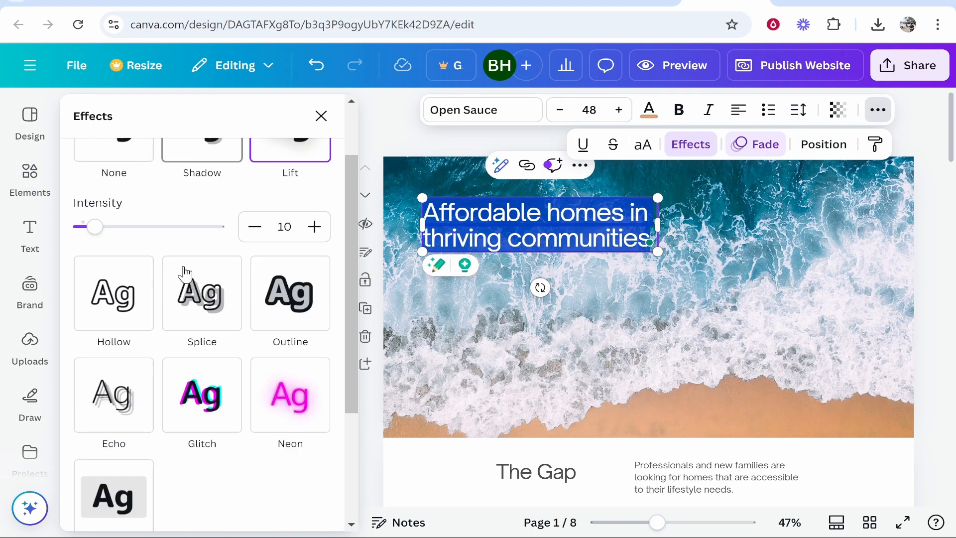
{"action": "scroll", "coordinate": [282, 326], "scroll_direction": "down", "scroll_amount": 2}
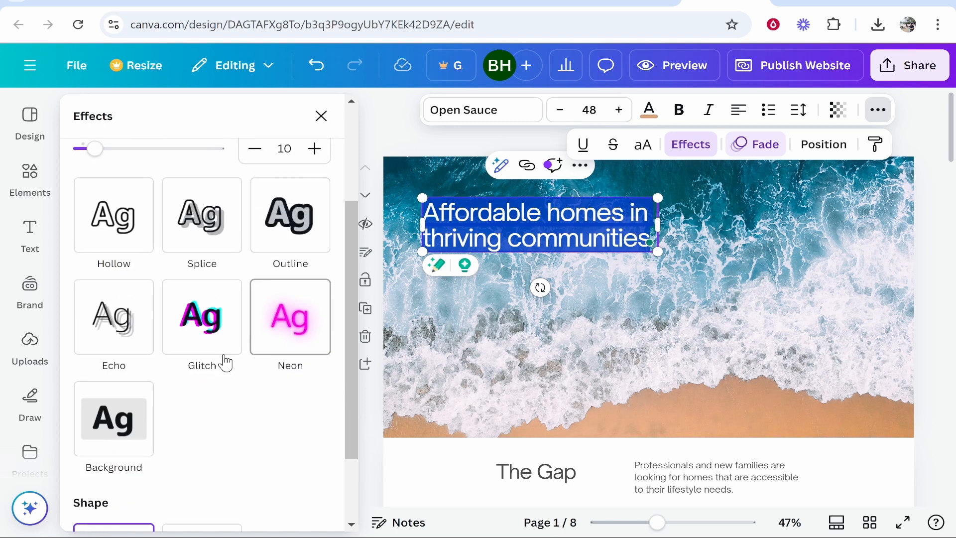
{"action": "left_click", "coordinate": [110, 419]}
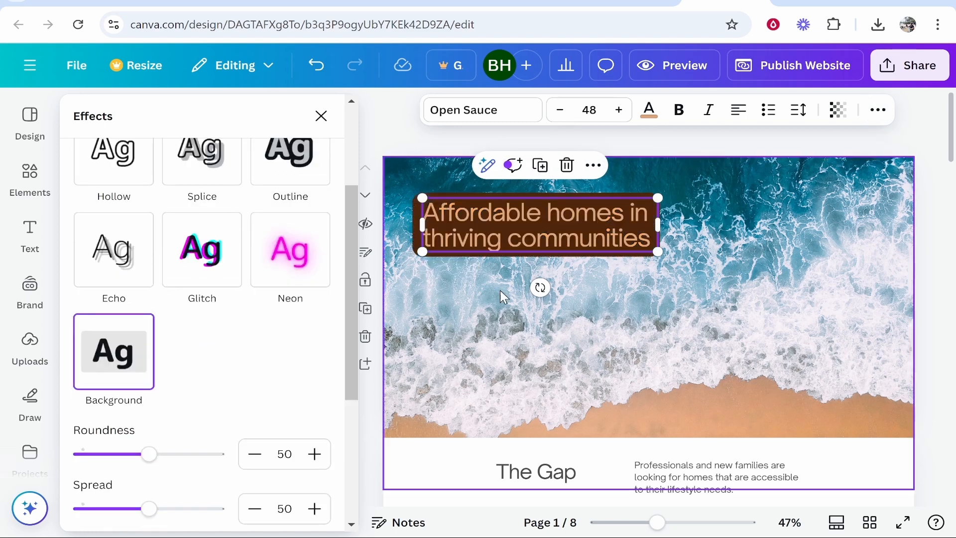
Step: Set the heading background's roundness to 71 and its color to black
{"action": "scroll", "coordinate": [213, 358], "scroll_direction": "down", "scroll_amount": 2}
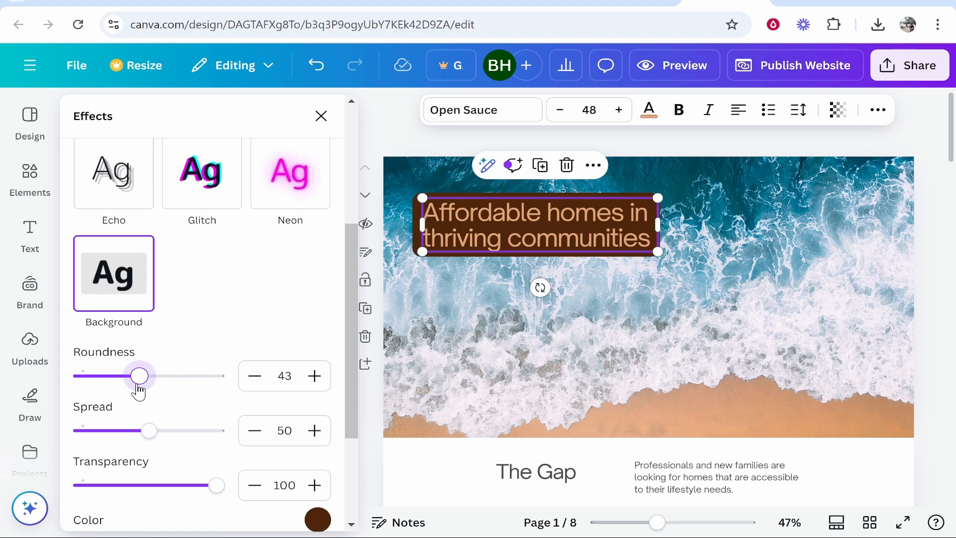
{"action": "left_click_drag", "start_coordinate": [126, 391], "coordinate": [177, 389]}
{"action": "scroll", "coordinate": [220, 323], "scroll_direction": "down", "scroll_amount": 4}
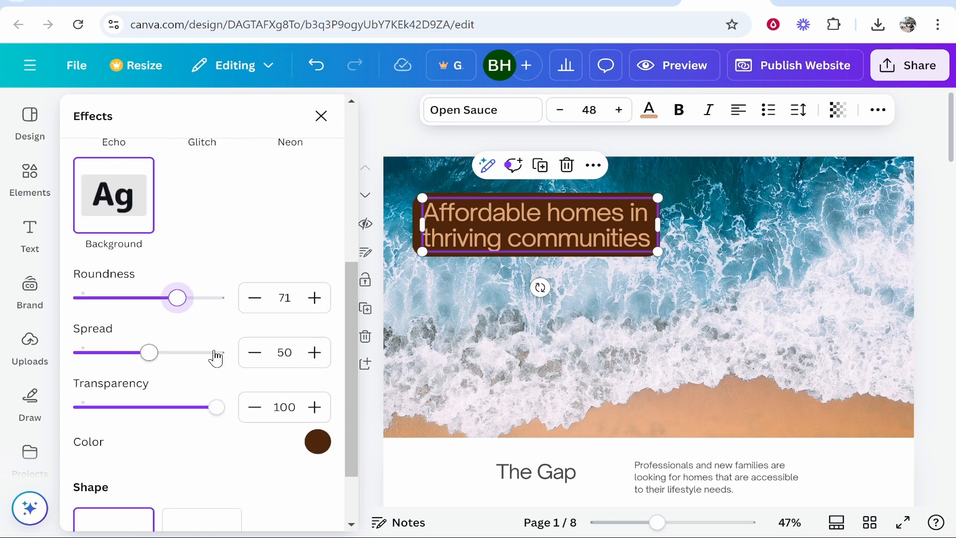
{"action": "left_click", "coordinate": [322, 371]}
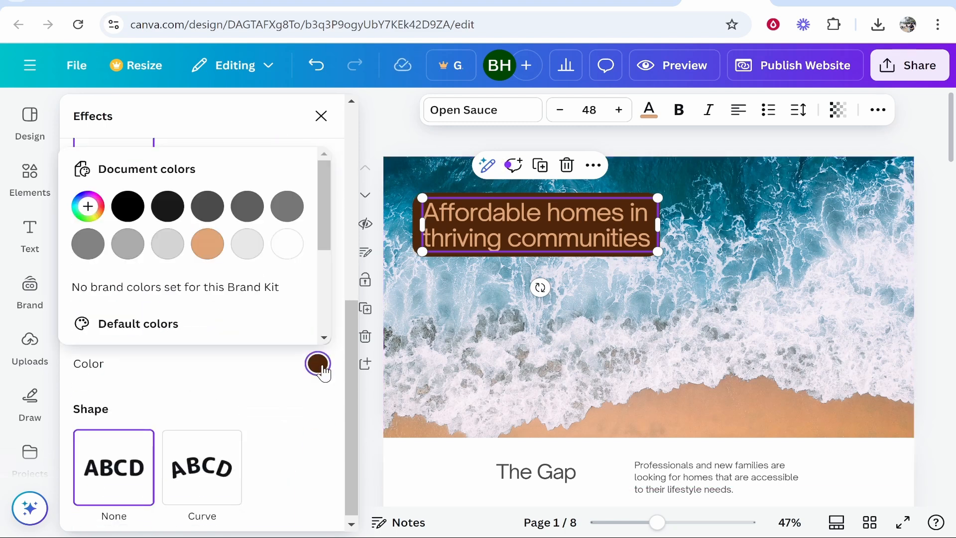
{"action": "left_click", "coordinate": [121, 205]}
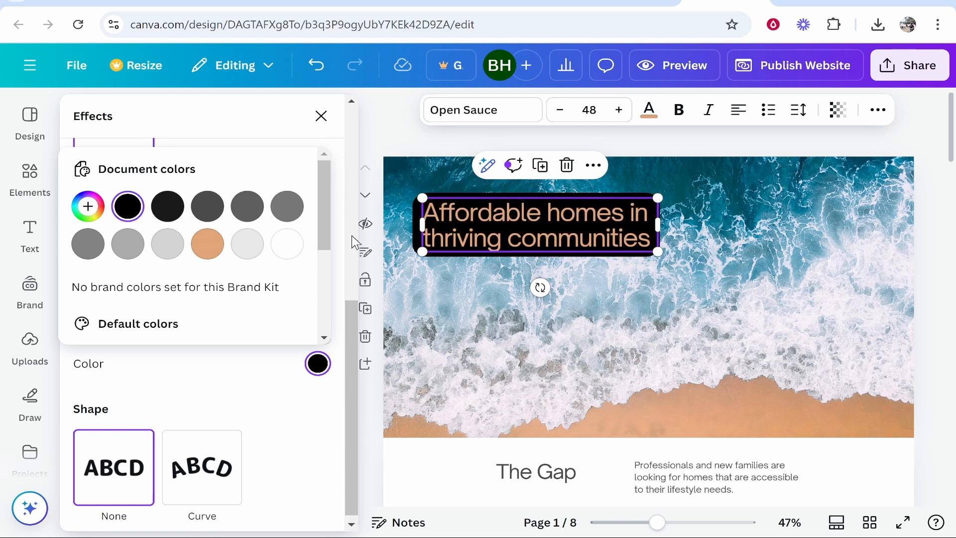
Step: Change the banner heading's text color to white
{"action": "left_click", "coordinate": [723, 296]}
{"action": "double_click", "coordinate": [618, 234]}
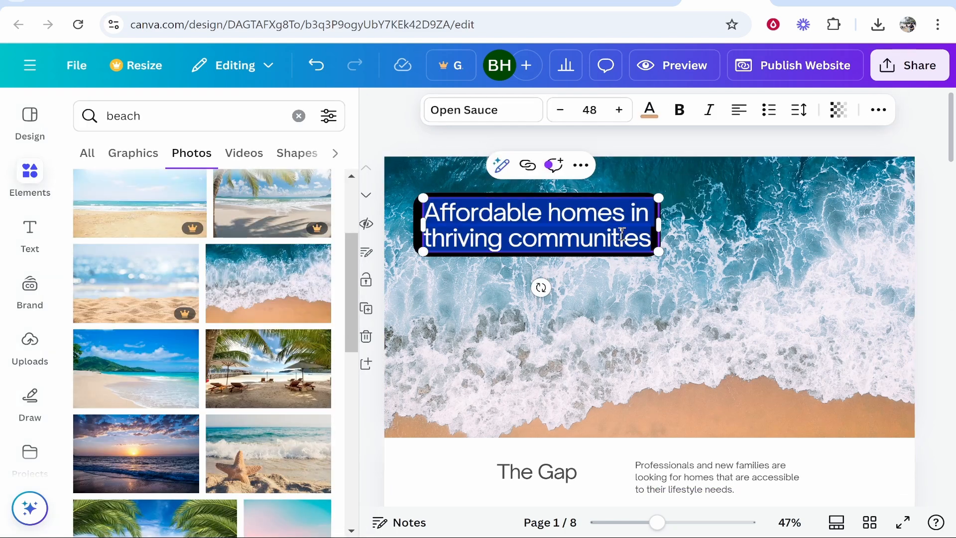
{"action": "left_click", "coordinate": [656, 113]}
{"action": "left_click", "coordinate": [308, 277]}
{"action": "left_click", "coordinate": [831, 238]}
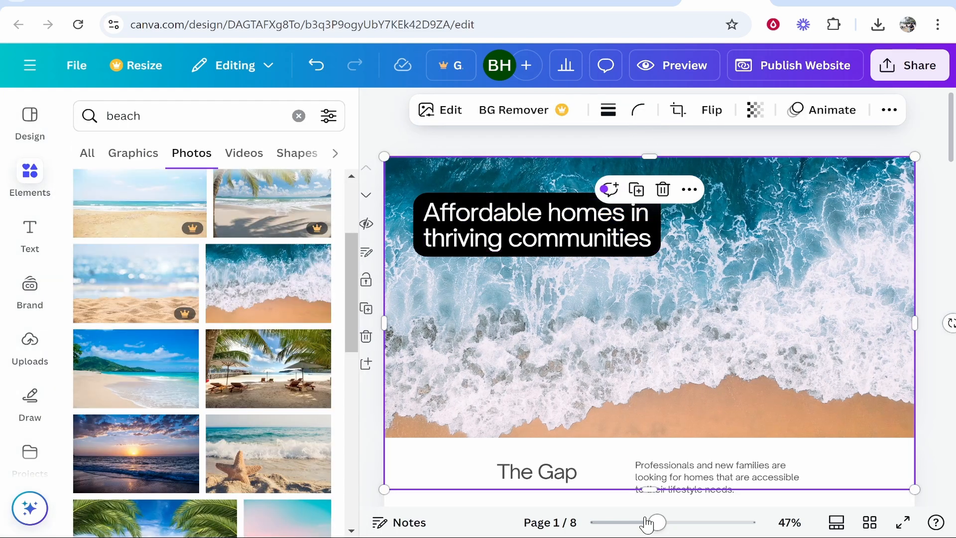
Step: Replace the banner heading's text with "Thailand For Beginners"
{"action": "left_click", "coordinate": [524, 218]}
{"action": "left_click", "coordinate": [567, 225]}
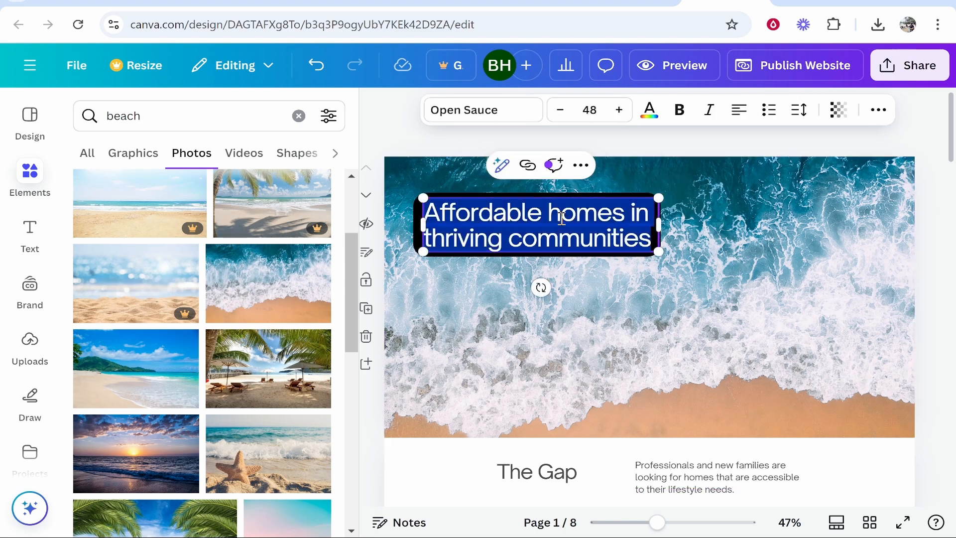
{"action": "key", "text": "BackSpace"}
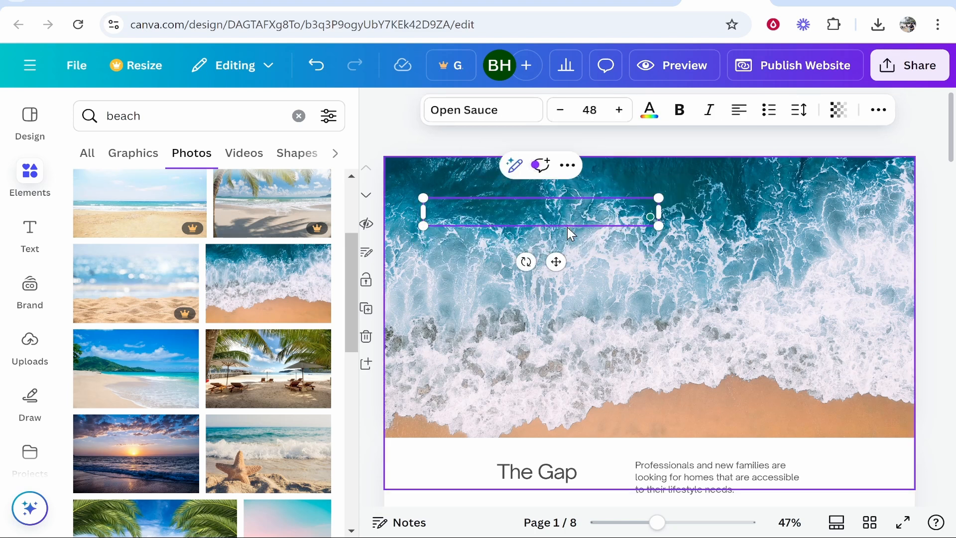
{"action": "type", "text": "Thailand "}
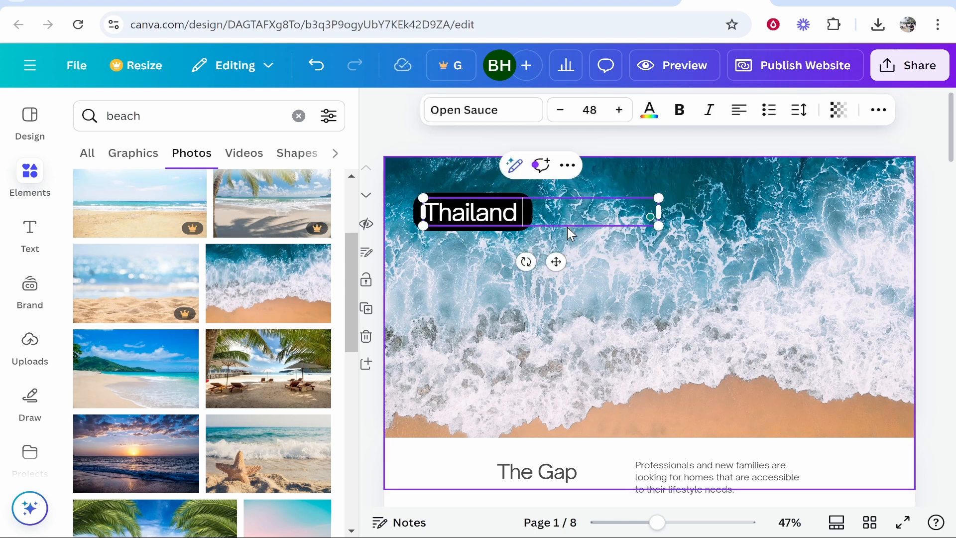
{"action": "type", "text": "For Beginners"}
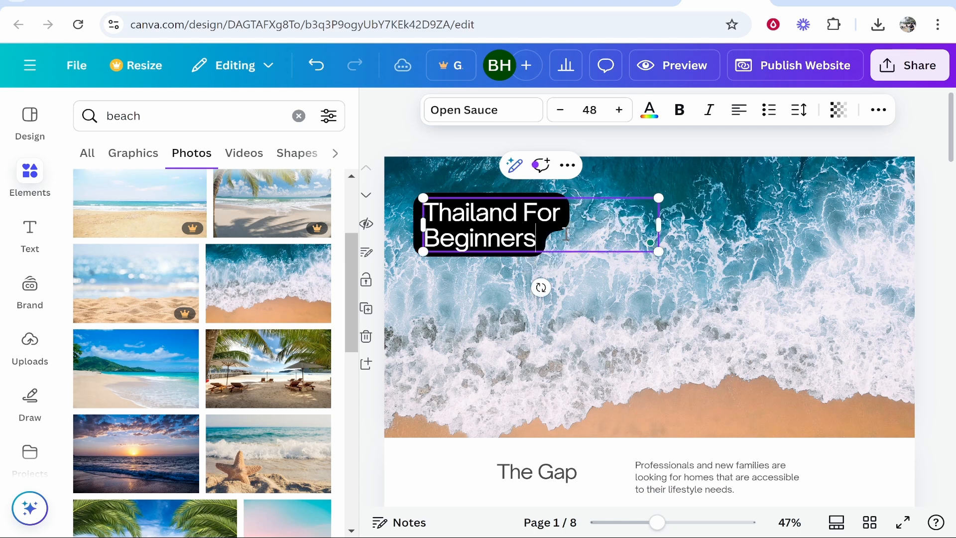
{"action": "left_click", "coordinate": [715, 337]}
Step: Widen the banner heading's text box and increase the heading's font size
{"action": "left_click", "coordinate": [571, 239]}
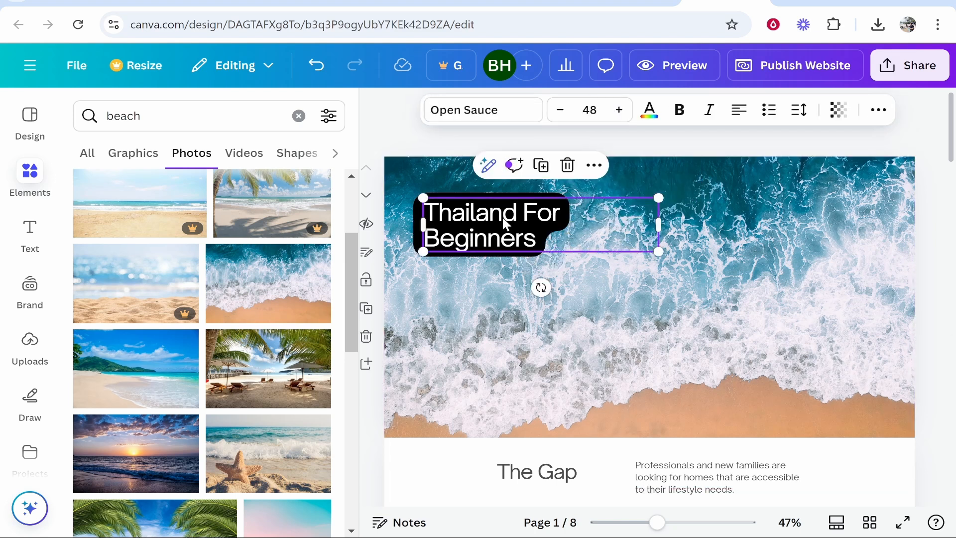
{"action": "left_click", "coordinate": [659, 221]}
{"action": "left_click_drag", "start_coordinate": [659, 222], "coordinate": [694, 222]}
{"action": "double_click", "coordinate": [609, 209]}
{"action": "key", "text": "ctrl+a"}
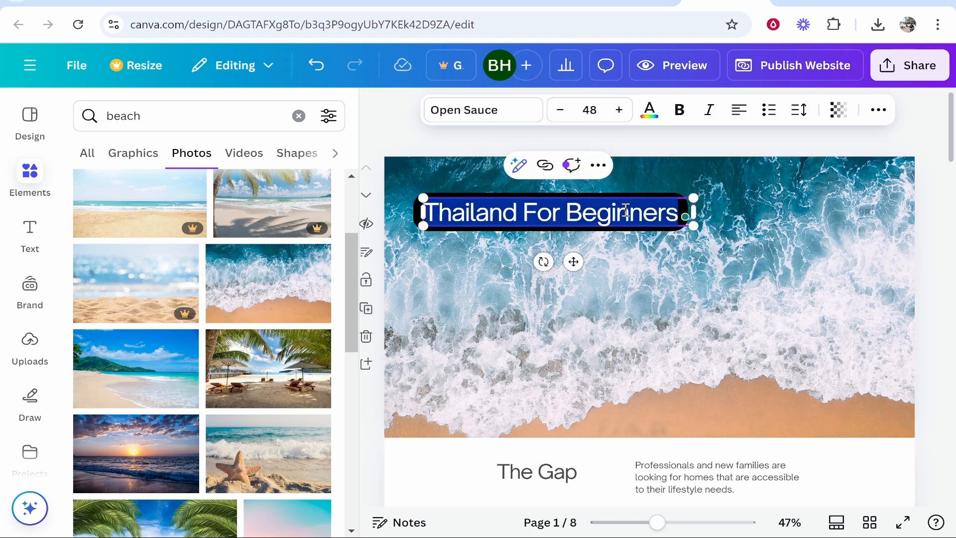
{"action": "left_click", "coordinate": [619, 114]}
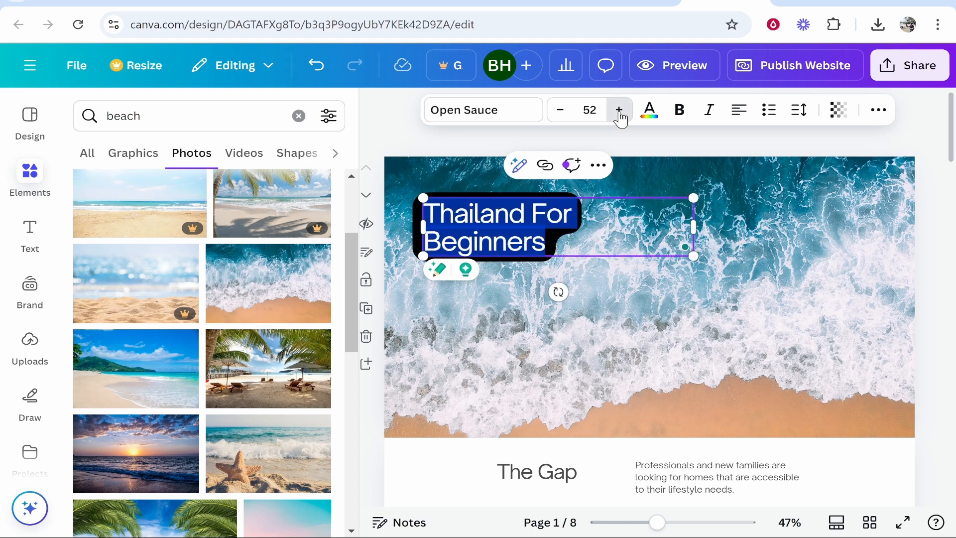
{"action": "left_click", "coordinate": [620, 114]}
{"action": "left_click", "coordinate": [620, 113]}
{"action": "left_click", "coordinate": [620, 114]}
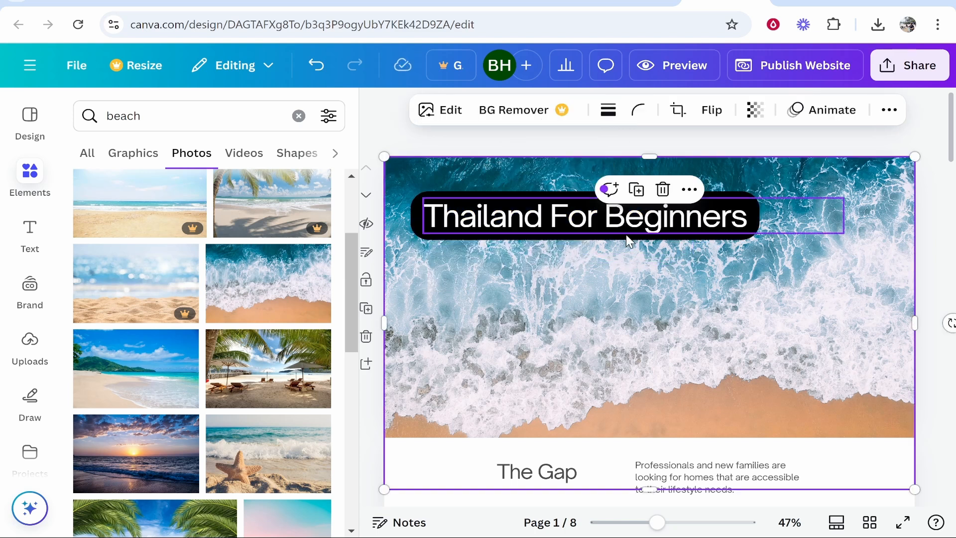
Step: Narrow the banner heading's text box to fit its text and centre the heading near the banner's upper edge
{"action": "left_click", "coordinate": [629, 230]}
{"action": "left_click_drag", "start_coordinate": [849, 213], "coordinate": [761, 213]}
{"action": "left_click_drag", "start_coordinate": [610, 207], "coordinate": [642, 210]}
{"action": "left_click", "coordinate": [786, 338]}
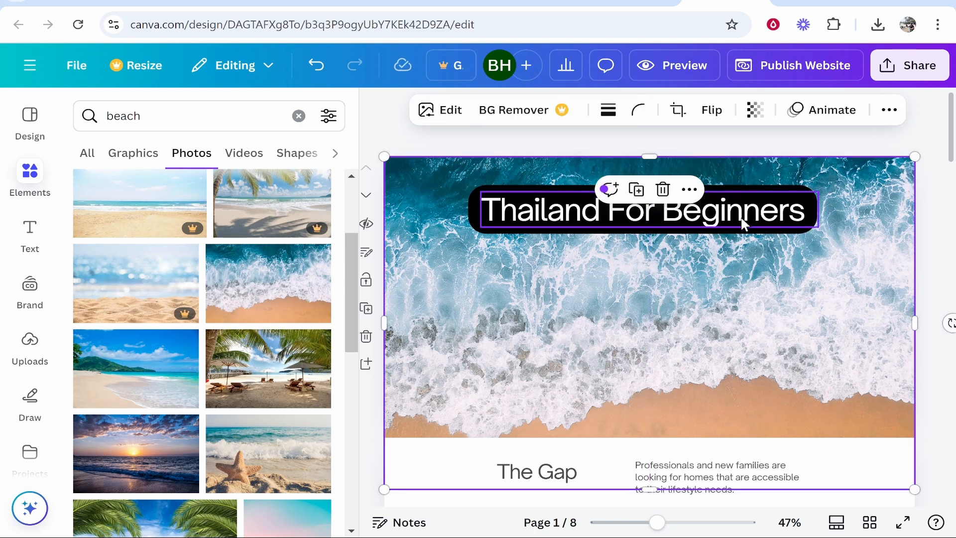
{"action": "left_click_drag", "start_coordinate": [732, 211], "coordinate": [732, 218]}
Step: Place the uploaded palm beach photo in the middle of the banner, below the heading
{"action": "scroll", "coordinate": [626, 324], "scroll_direction": "down", "scroll_amount": 2}
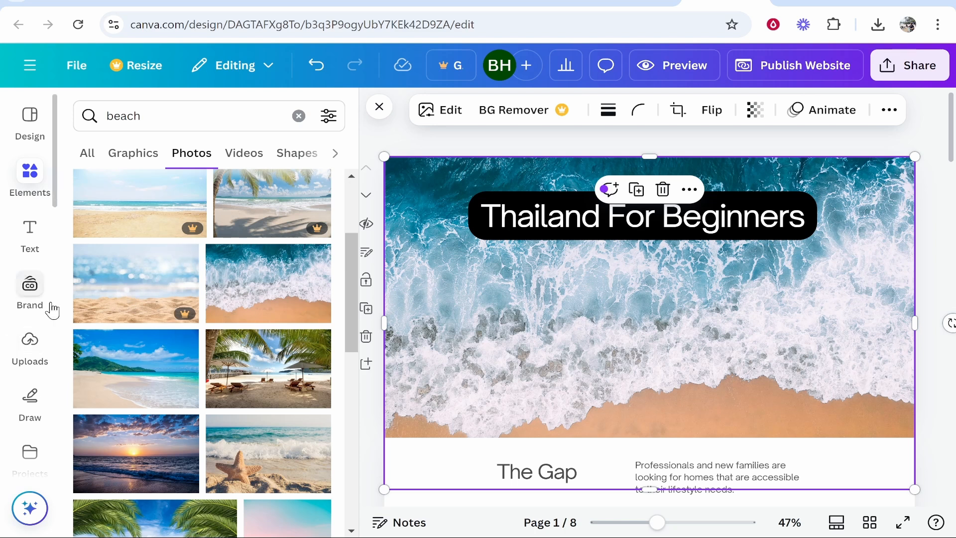
{"action": "left_click", "coordinate": [30, 342]}
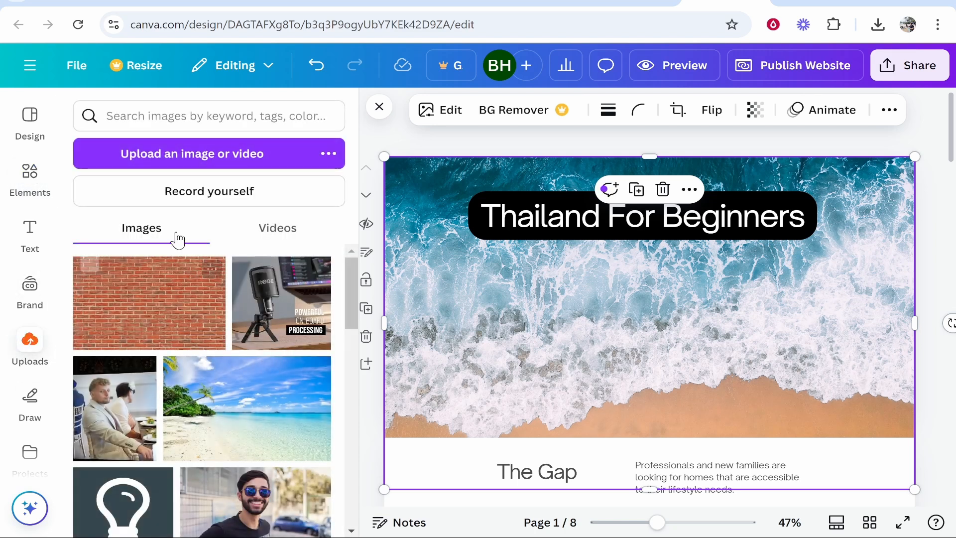
{"action": "scroll", "coordinate": [203, 315], "scroll_direction": "down", "scroll_amount": 2}
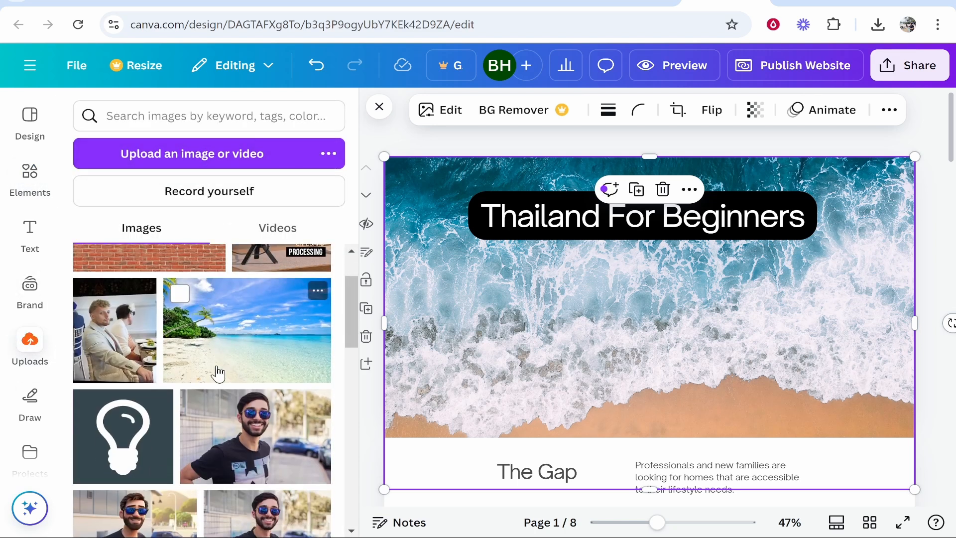
{"action": "left_click_drag", "start_coordinate": [218, 374], "coordinate": [697, 337]}
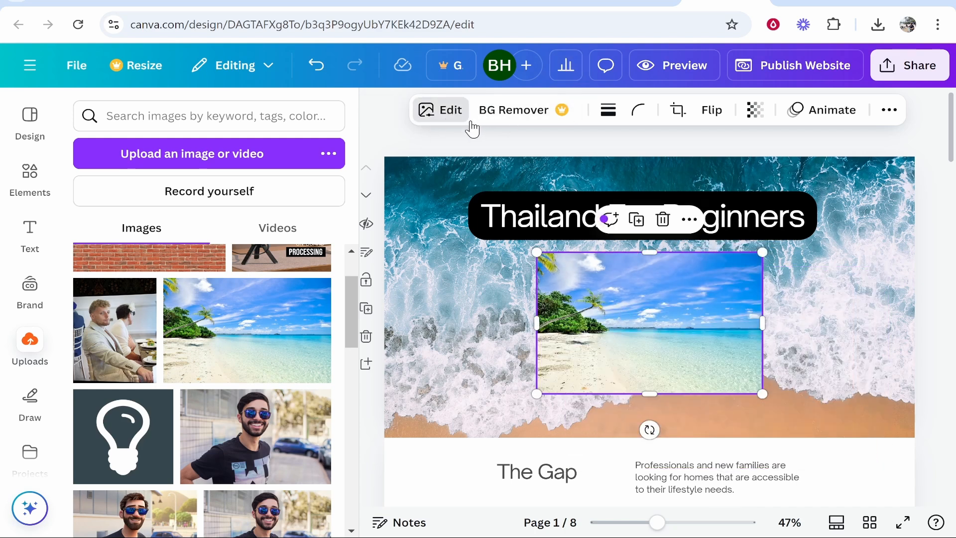
Step: Apply the Angled shadow to the palm beach photo with a rotation of -5
{"action": "left_click", "coordinate": [440, 111]}
{"action": "scroll", "coordinate": [199, 338], "scroll_direction": "down", "scroll_amount": 3}
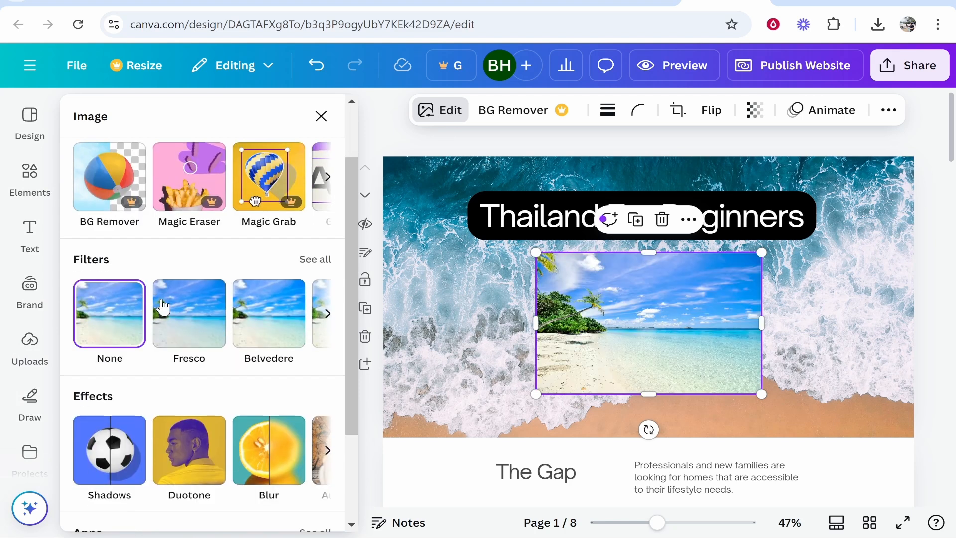
{"action": "left_click", "coordinate": [119, 384]}
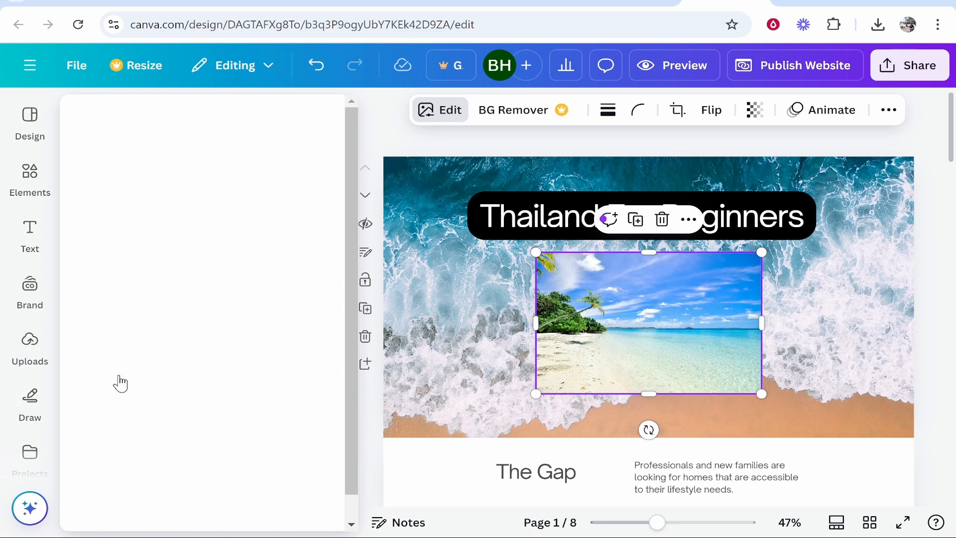
{"action": "left_click", "coordinate": [283, 414]}
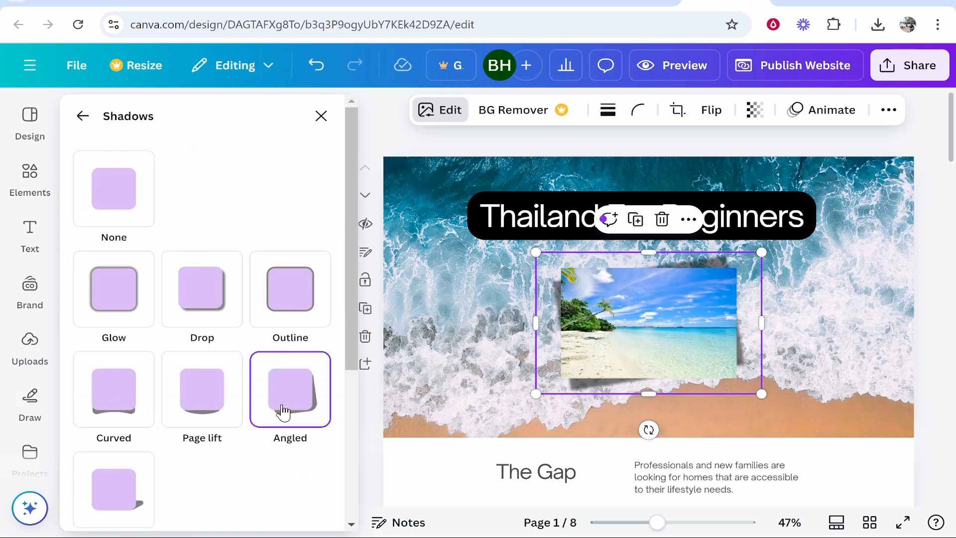
{"action": "scroll", "coordinate": [149, 373], "scroll_direction": "down", "scroll_amount": 5}
{"action": "left_click_drag", "start_coordinate": [145, 429], "coordinate": [175, 431]}
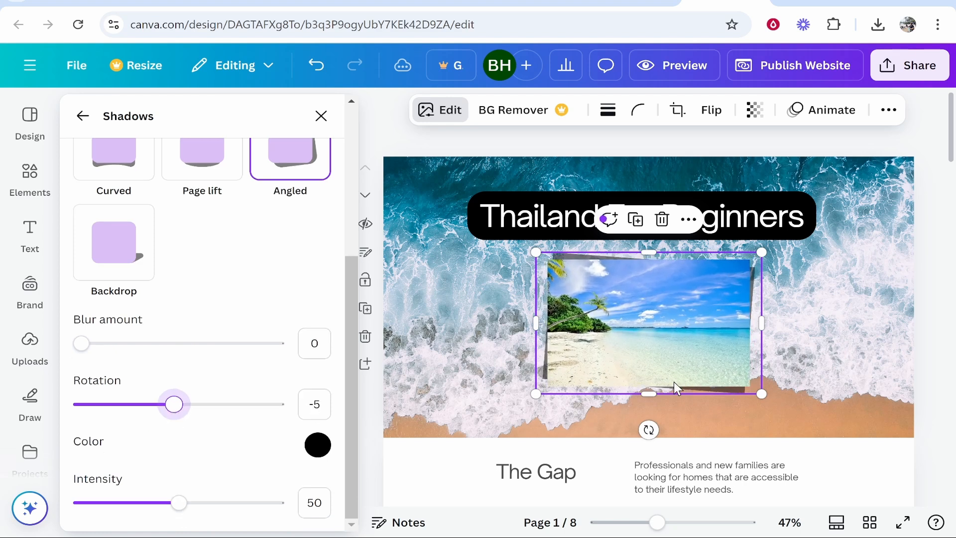
{"action": "scroll", "coordinate": [877, 271], "scroll_direction": "down", "scroll_amount": 1}
{"action": "left_click", "coordinate": [795, 315]}
{"action": "scroll", "coordinate": [794, 333], "scroll_direction": "up", "scroll_amount": 1}
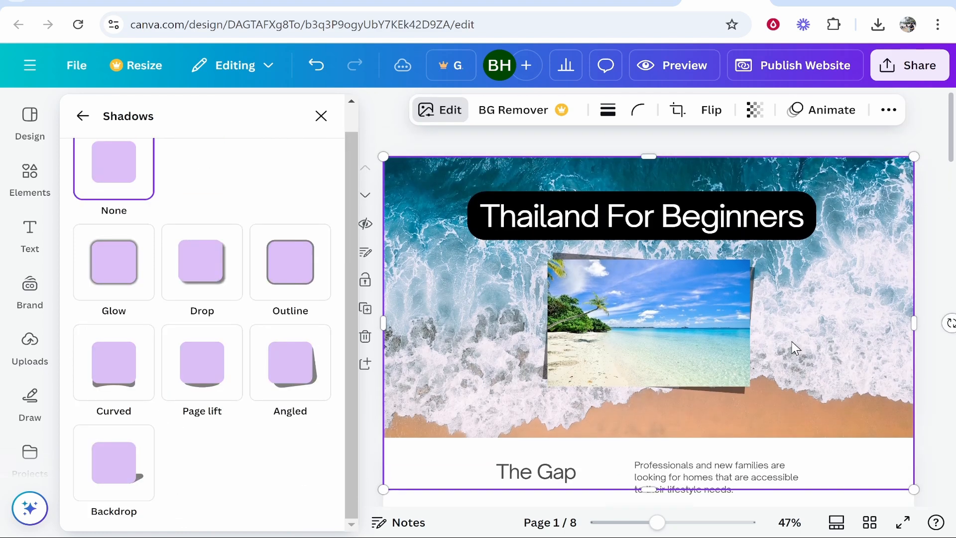
Step: Delete the white rectangle behind "The Gap" heading and its paragraph
{"action": "scroll", "coordinate": [760, 247], "scroll_direction": "down", "scroll_amount": 3}
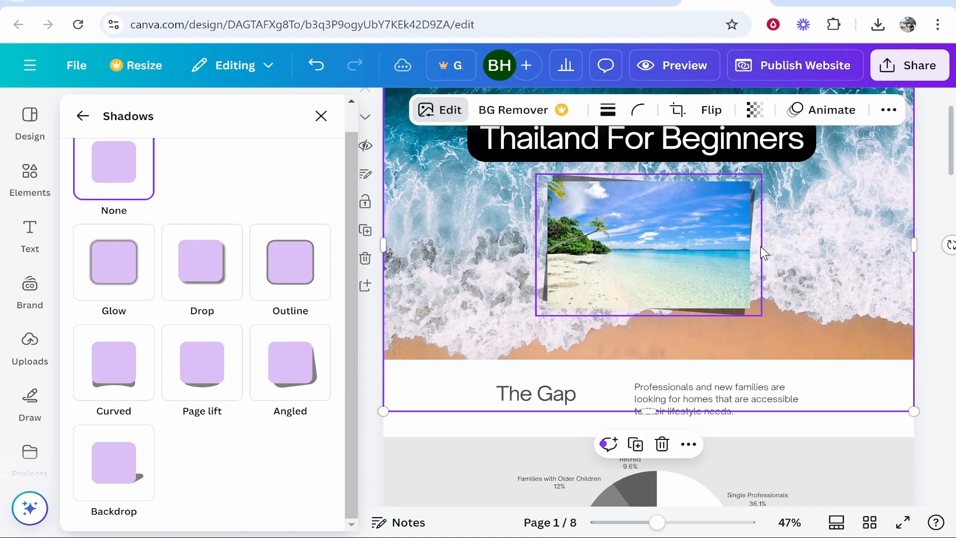
{"action": "left_click", "coordinate": [751, 396]}
{"action": "scroll", "coordinate": [751, 396], "scroll_direction": "up", "scroll_amount": 3}
{"action": "scroll", "coordinate": [614, 485], "scroll_direction": "down", "scroll_amount": 3}
{"action": "left_click", "coordinate": [581, 397]}
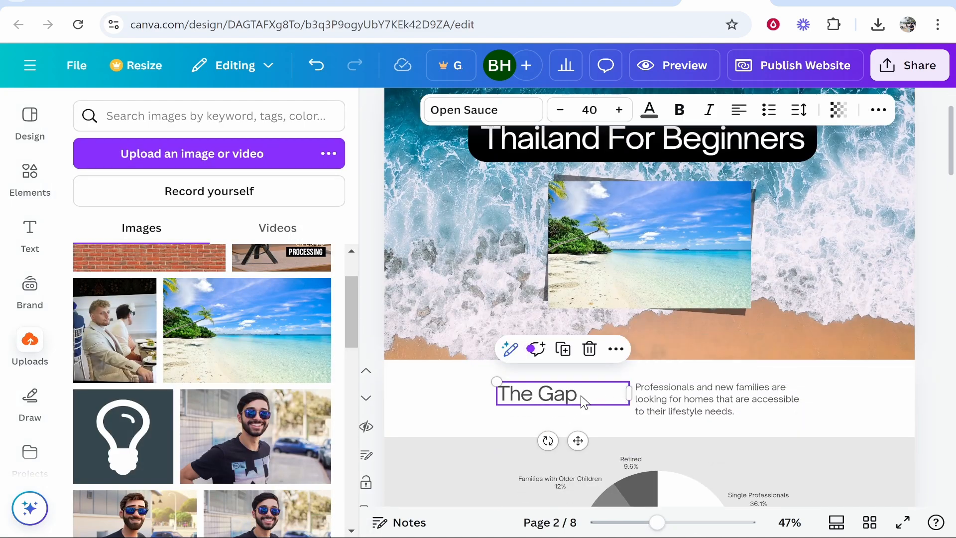
{"action": "left_click", "coordinate": [584, 396]}
{"action": "left_click", "coordinate": [716, 398]}
{"action": "left_click", "coordinate": [570, 403]}
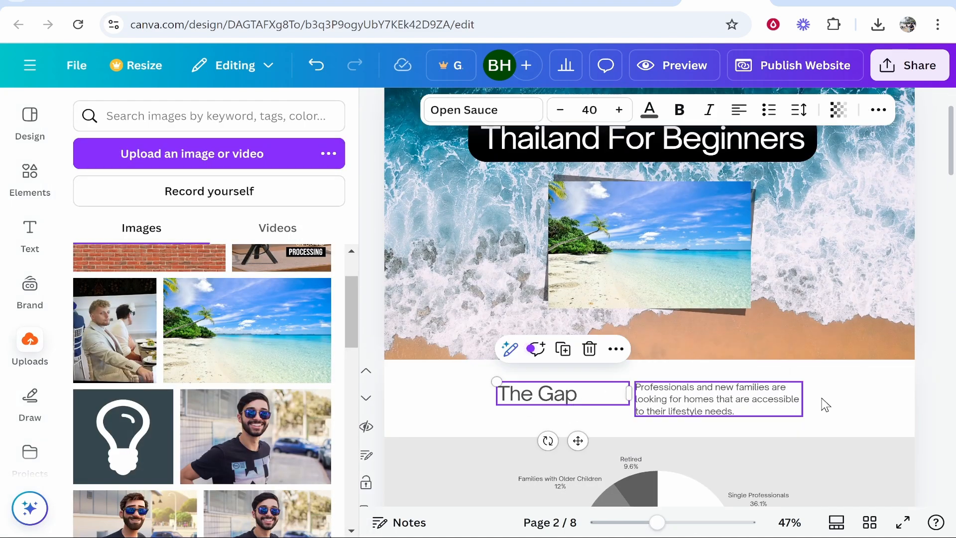
{"action": "left_click", "coordinate": [828, 400]}
{"action": "key", "text": "Delete"}
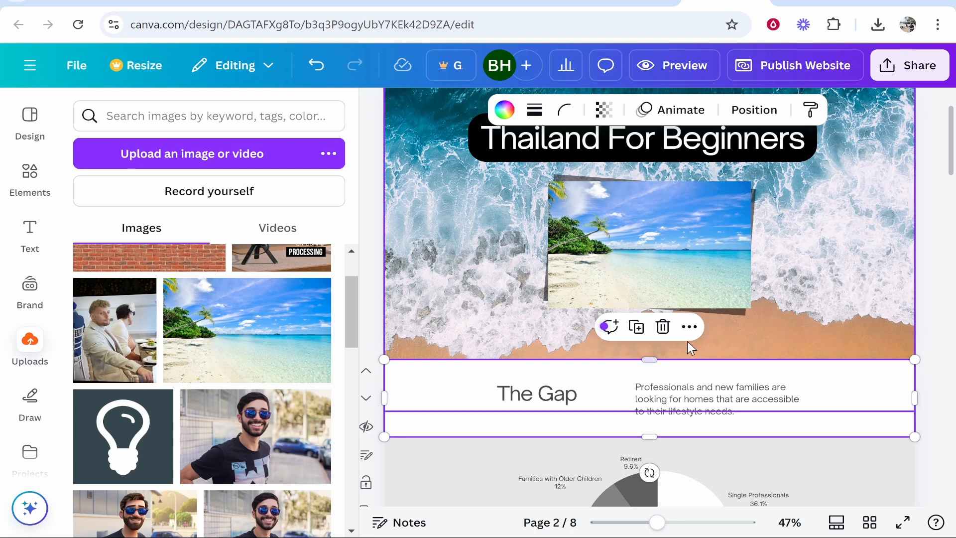
Step: Delete "The Gap" heading and the paragraph beside it from the second section
{"action": "scroll", "coordinate": [661, 330], "scroll_direction": "down", "scroll_amount": 3}
{"action": "left_click", "coordinate": [582, 250]}
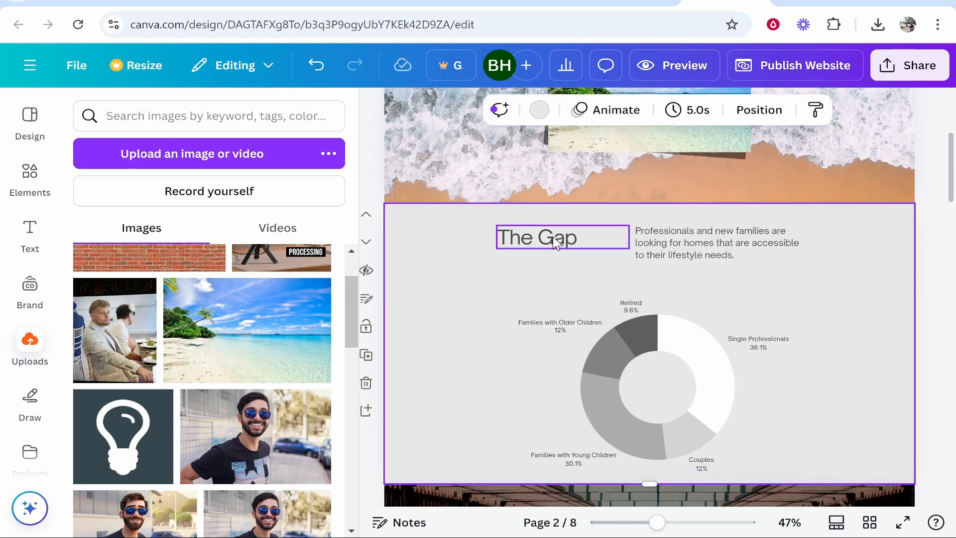
{"action": "left_click", "coordinate": [555, 237]}
{"action": "left_click", "coordinate": [642, 244], "text": "shift"}
{"action": "left_click", "coordinate": [819, 275]}
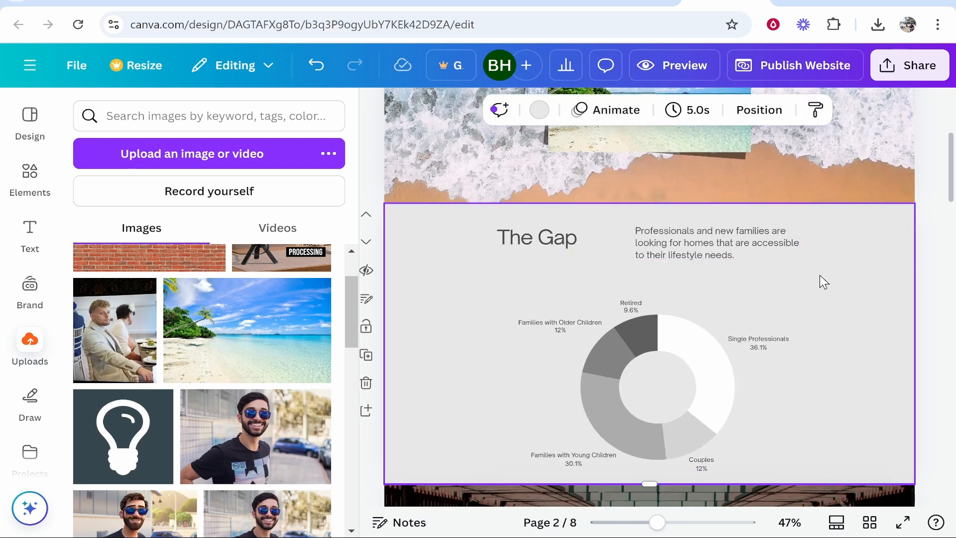
{"action": "left_click", "coordinate": [552, 243]}
{"action": "key", "text": "Delete"}
{"action": "left_click", "coordinate": [659, 240]}
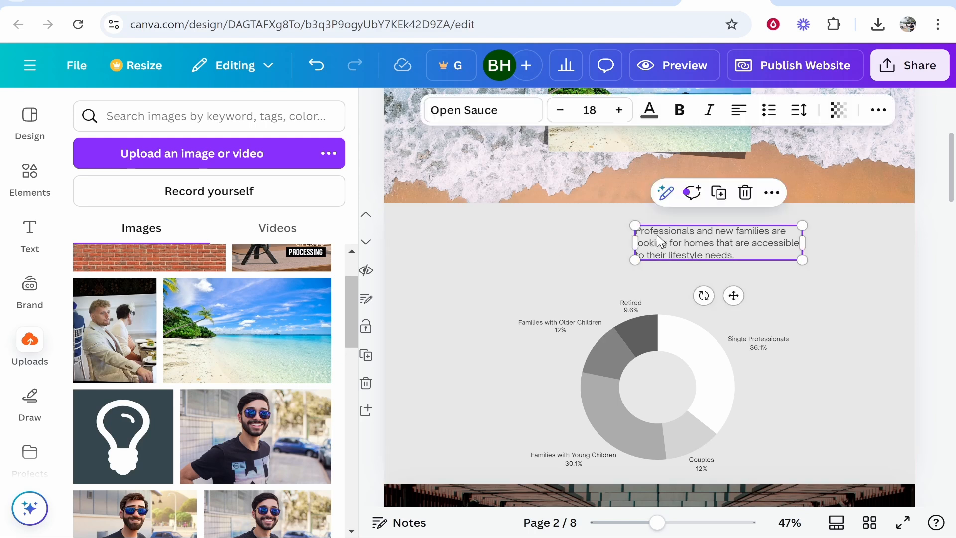
{"action": "key", "text": "Delete"}
Step: Delete the donut chart from the second section
{"action": "scroll", "coordinate": [677, 235], "scroll_direction": "down", "scroll_amount": 2}
{"action": "left_click", "coordinate": [686, 262]}
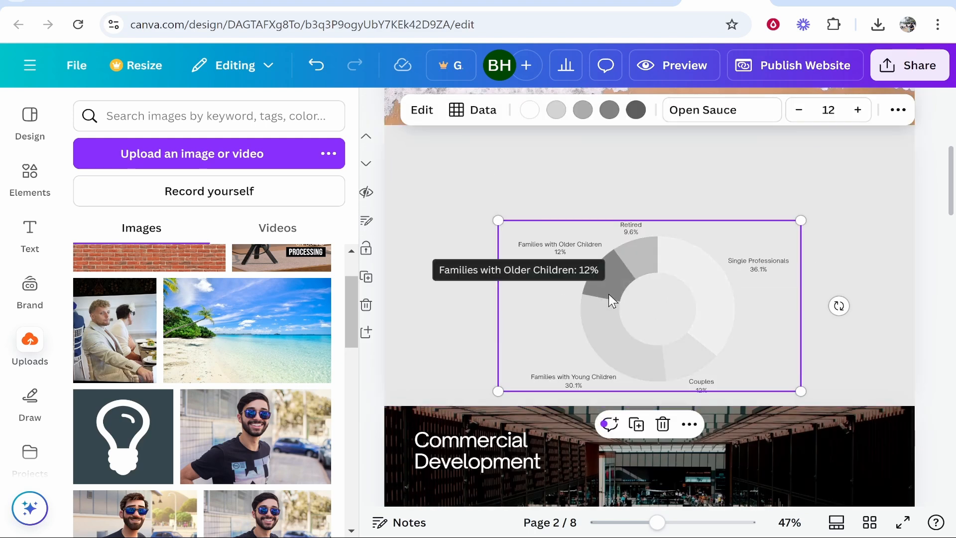
{"action": "left_click", "coordinate": [423, 114]}
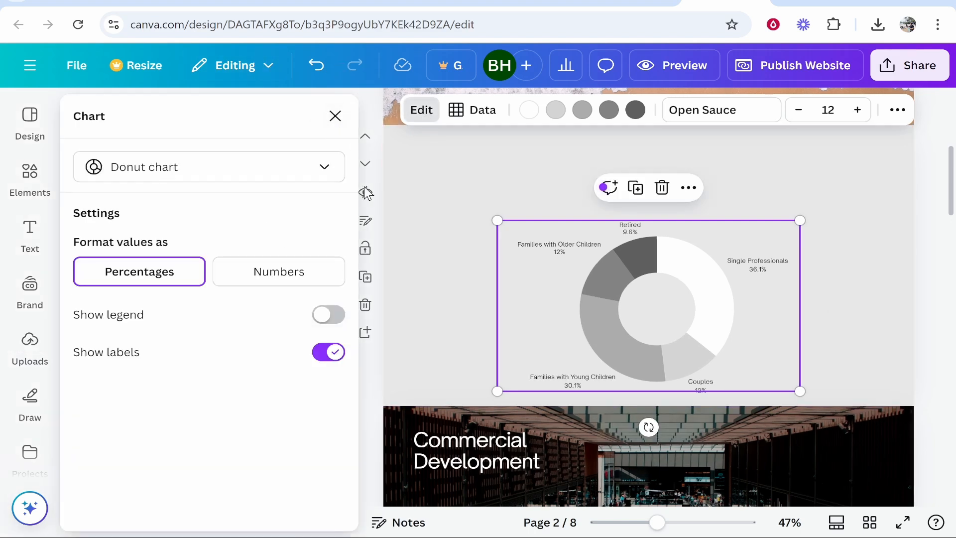
{"action": "left_click", "coordinate": [342, 119]}
{"action": "left_click_drag", "start_coordinate": [715, 289], "coordinate": [713, 239]}
{"action": "scroll", "coordinate": [866, 254], "scroll_direction": "up", "scroll_amount": 1}
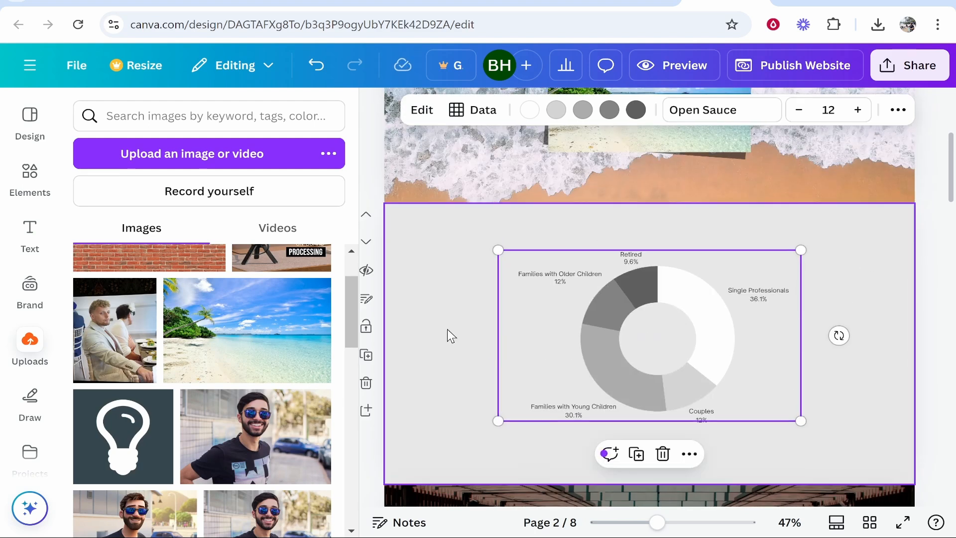
{"action": "key", "text": "Delete"}
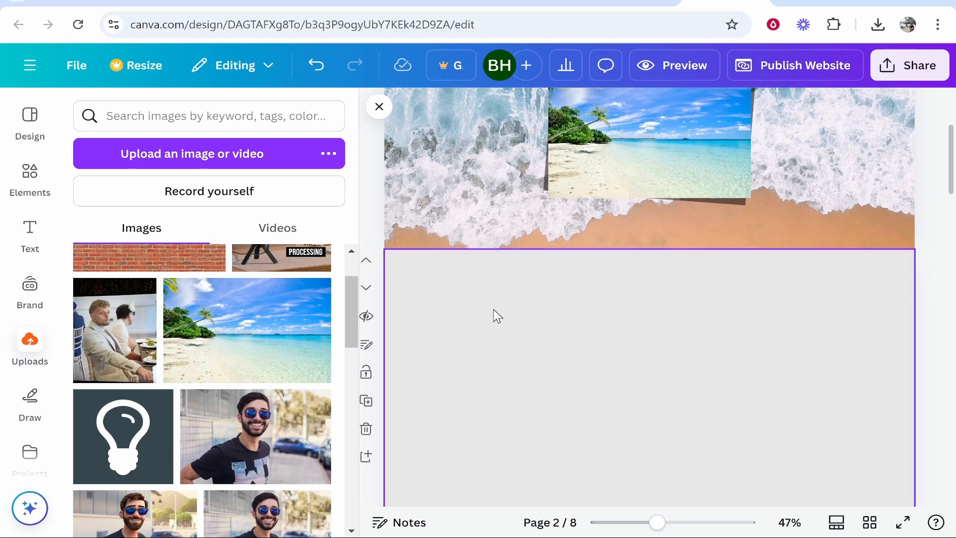
Step: Add a default-style heading and position it centred near the second section's upper edge
{"action": "left_click", "coordinate": [26, 234]}
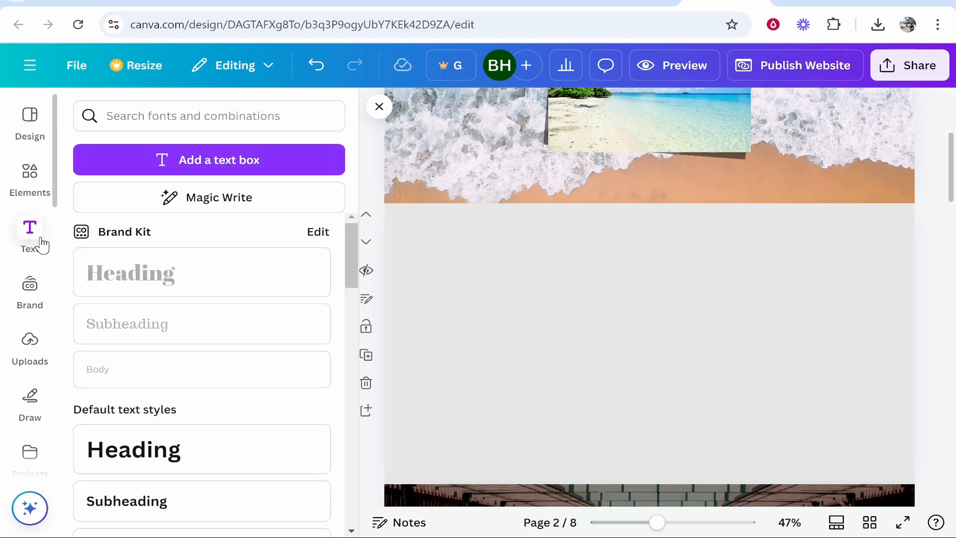
{"action": "scroll", "coordinate": [145, 385], "scroll_direction": "down", "scroll_amount": 2}
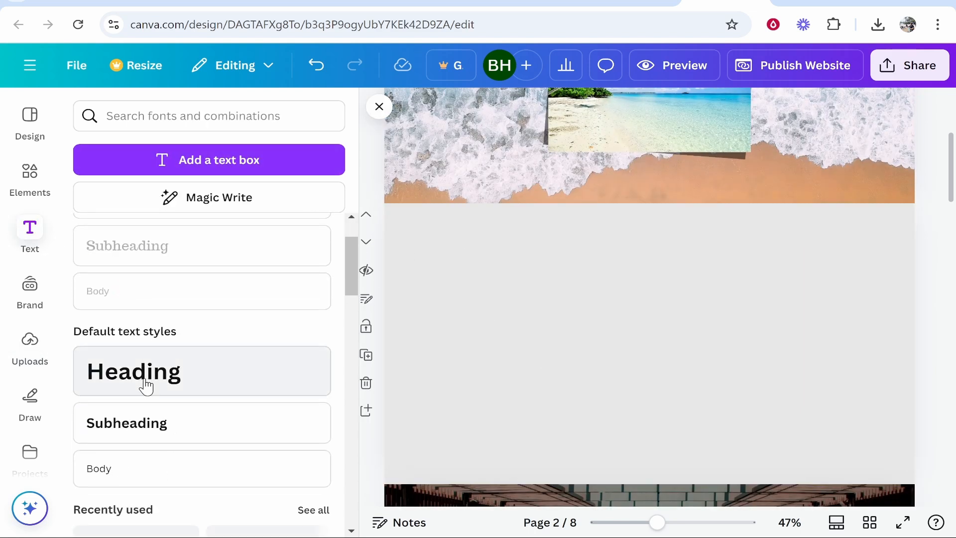
{"action": "left_click", "coordinate": [192, 373]}
{"action": "left_click_drag", "start_coordinate": [649, 336], "coordinate": [649, 247]}
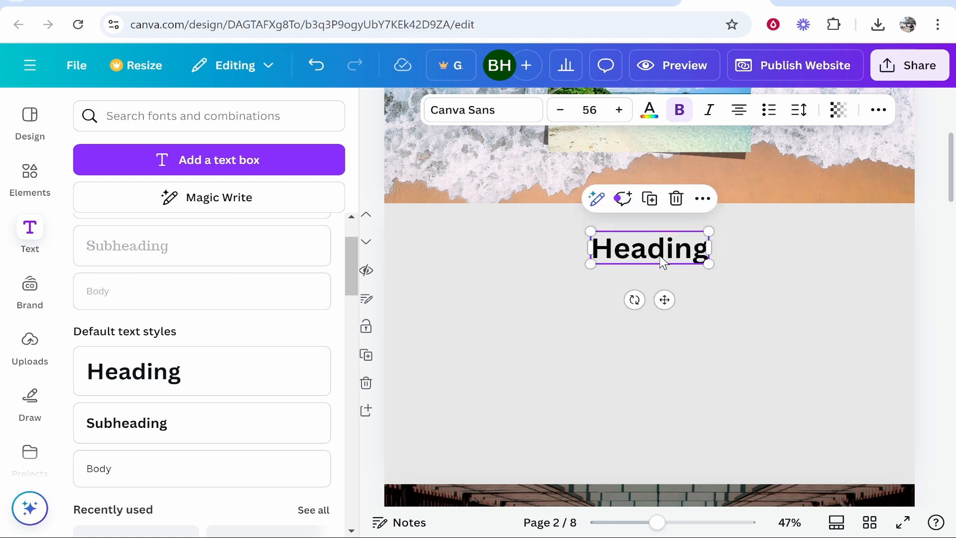
Step: Replace the second section heading's placeholder text with "Why Thailand?"
{"action": "double_click", "coordinate": [649, 244]}
{"action": "key", "text": "BackSpace"}
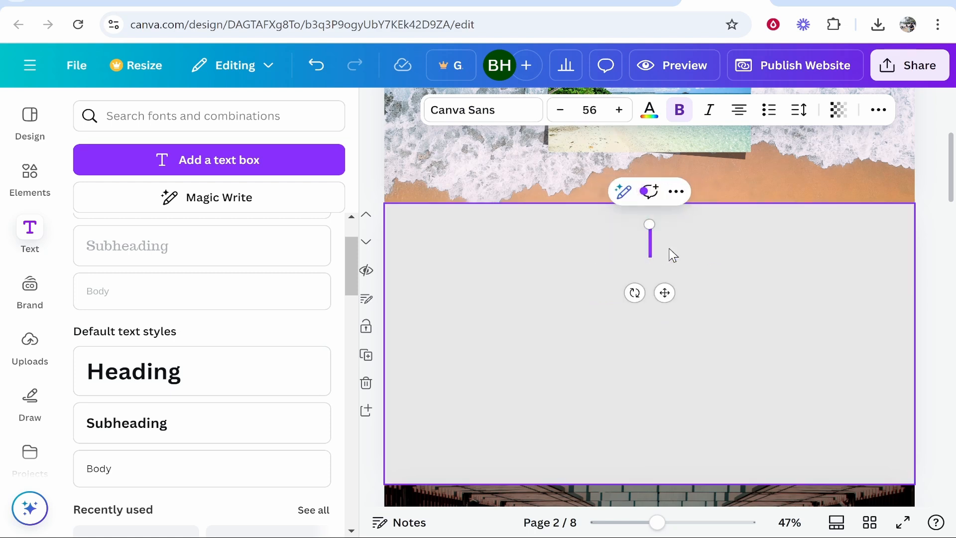
{"action": "type", "text": "Why Th"}
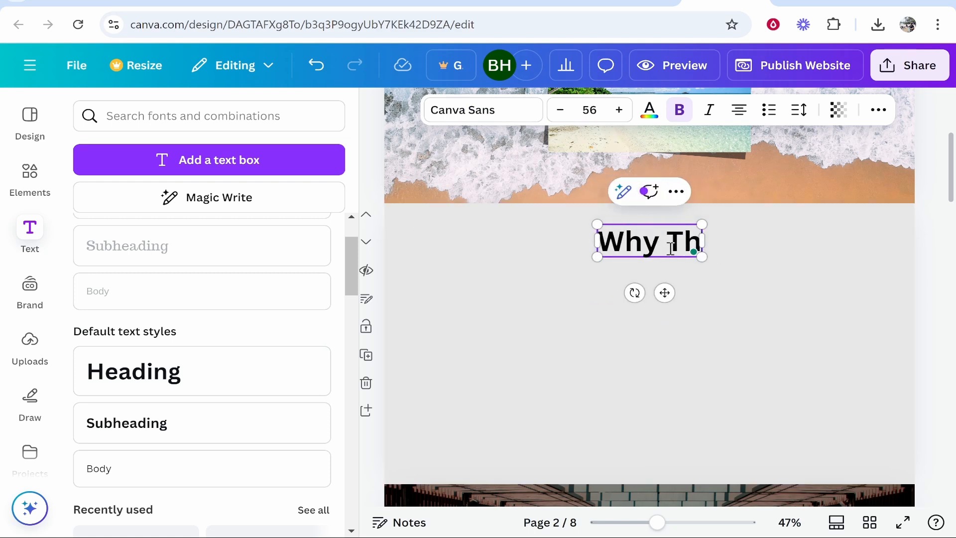
{"action": "type", "text": "ailand?"}
{"action": "left_click", "coordinate": [813, 343]}
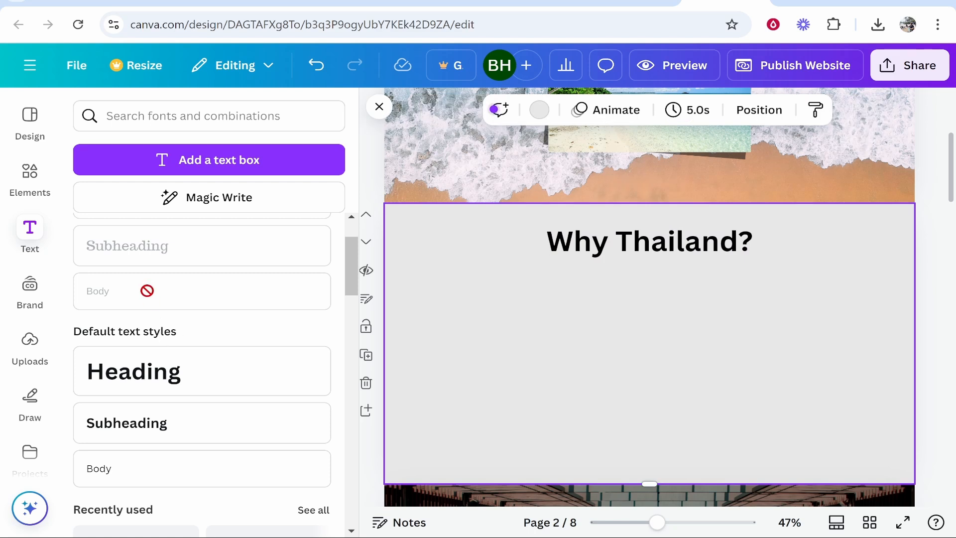
{"action": "left_click", "coordinate": [128, 432]}
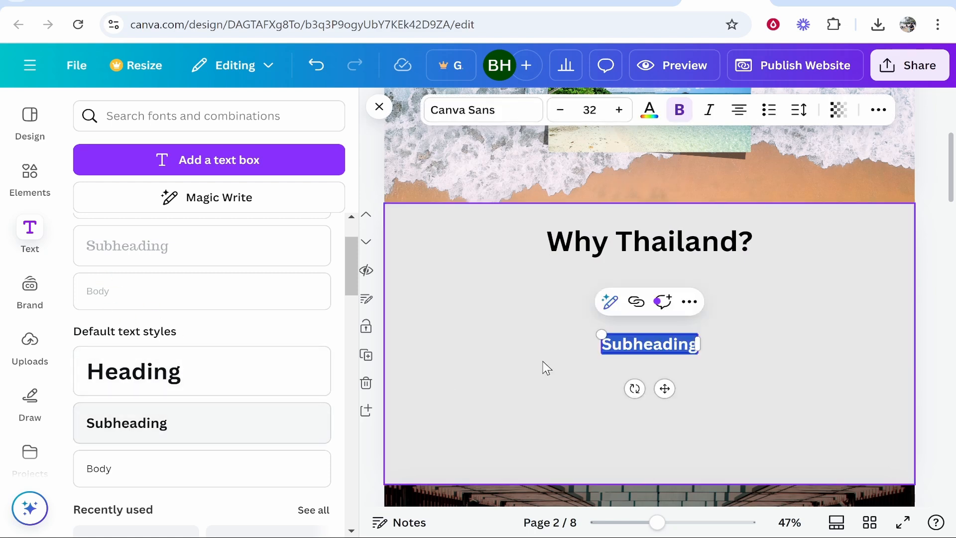
{"action": "left_click", "coordinate": [828, 351]}
{"action": "left_click", "coordinate": [647, 357]}
{"action": "key", "text": "Delete"}
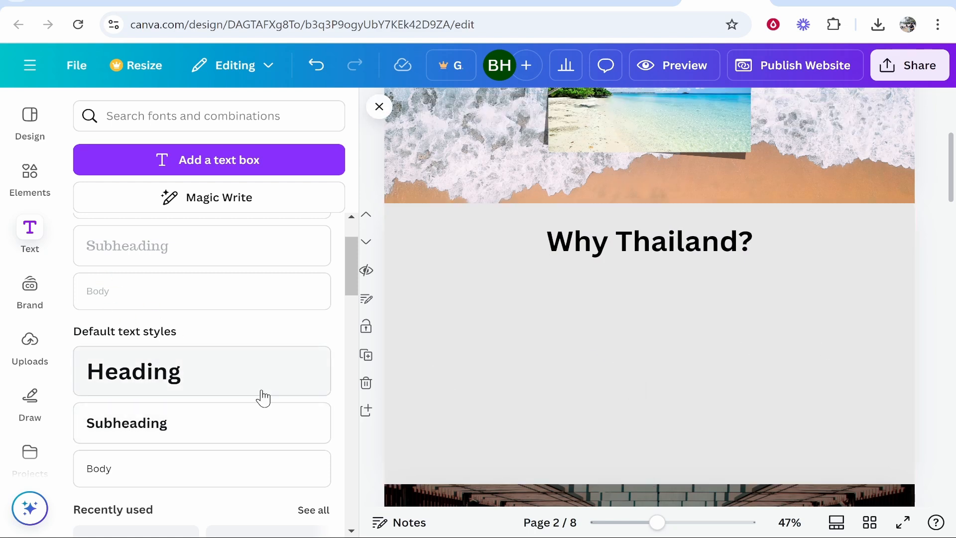
Step: Add default-style body text reading "Thailand is ......." and position it just beneath the "Why Thailand?" heading
{"action": "left_click", "coordinate": [99, 478]}
{"action": "left_click_drag", "start_coordinate": [634, 339], "coordinate": [440, 312]}
{"action": "left_click", "coordinate": [536, 332]}
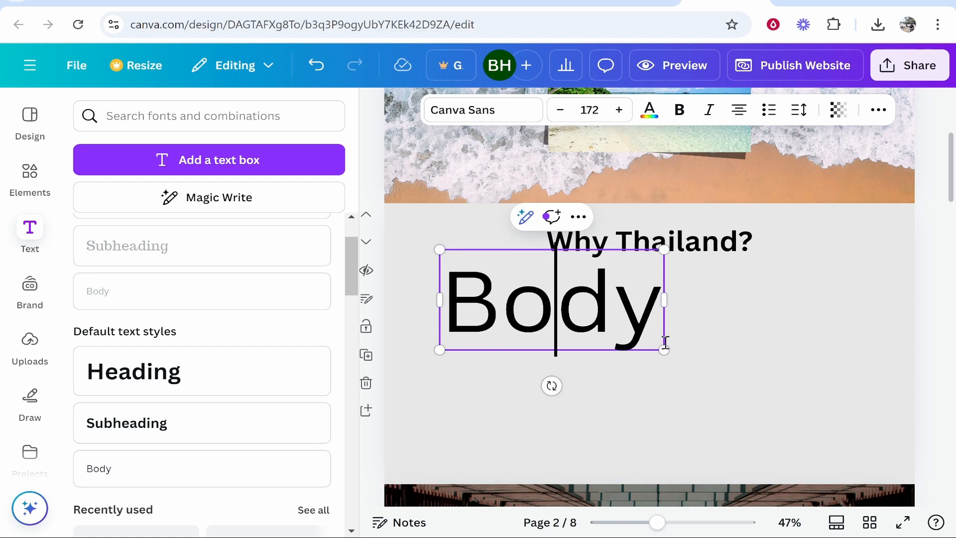
{"action": "key", "text": "ctrl+z"}
{"action": "type", "text": "Thailand is ......"}
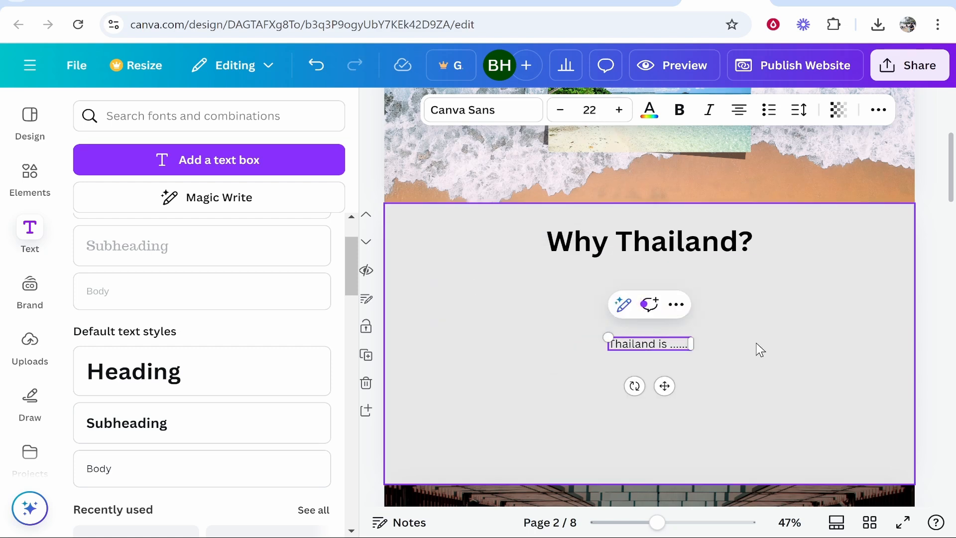
{"action": "left_click", "coordinate": [758, 362]}
{"action": "left_click_drag", "start_coordinate": [655, 354], "coordinate": [647, 286]}
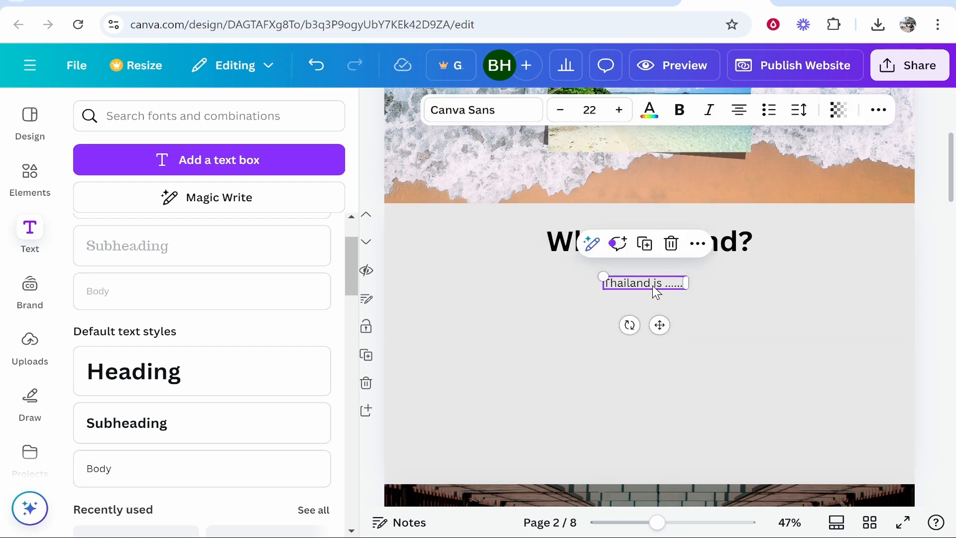
Step: Fill the body text with repeated copies of "Thailand is ......." to form a five-line placeholder paragraph
{"action": "double_click", "coordinate": [652, 286]}
{"action": "left_click", "coordinate": [671, 284]}
{"action": "key", "text": "ctrl+a"}
{"action": "key", "text": "ctrl+v"}
{"action": "key", "text": "ctrl+v"}
{"action": "key", "text": "ctrl+v"}
{"action": "key", "text": "ctrl+v"}
{"action": "key", "text": "ctrl+v"}
{"action": "key", "text": "ctrl+v"}
{"action": "key", "text": "ctrl+v"}
{"action": "key", "text": "ctrl+v"}
{"action": "key", "text": "ctrl+v"}
{"action": "key", "text": "ctrl+v"}
{"action": "key", "text": "ctrl+v"}
{"action": "key", "text": "ctrl+v"}
{"action": "key", "text": "ctrl+v"}
{"action": "key", "text": "ctrl+v"}
{"action": "key", "text": "ctrl+v"}
{"action": "key", "text": "ctrl+v"}
{"action": "key", "text": "ctrl+v"}
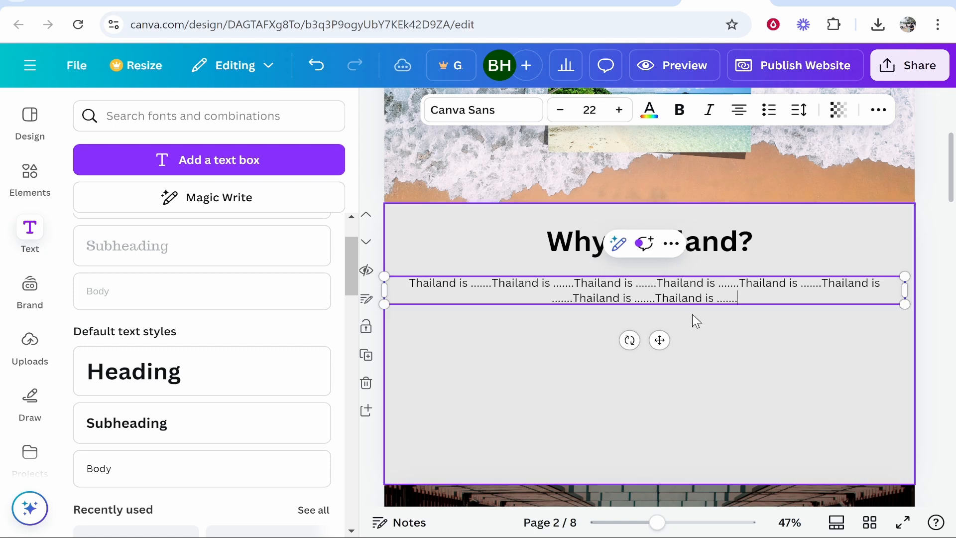
{"action": "key", "text": "ctrl+v"}
{"action": "key", "text": "ctrl+v"}
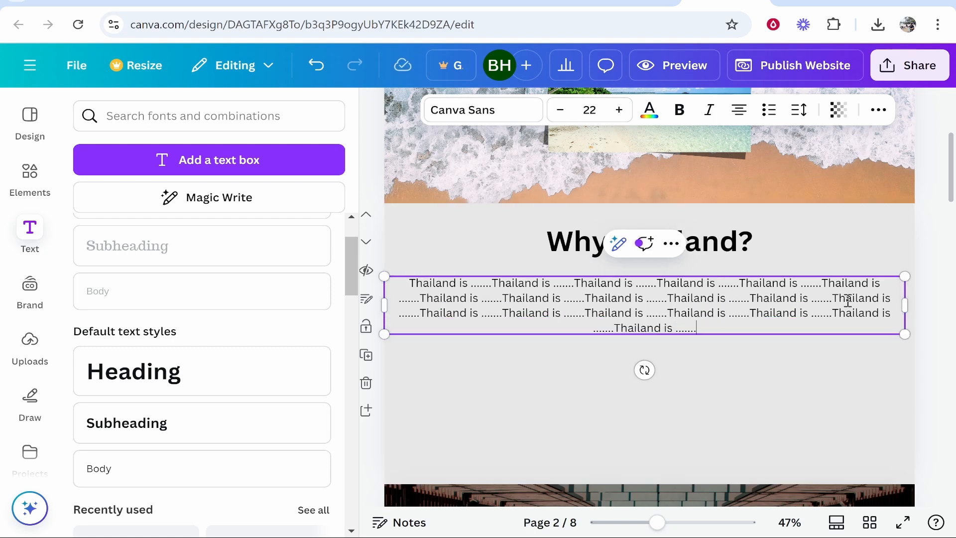
{"action": "key", "text": "ctrl+v"}
{"action": "key", "text": "ctrl+v"}
{"action": "key", "text": "ctrl+v"}
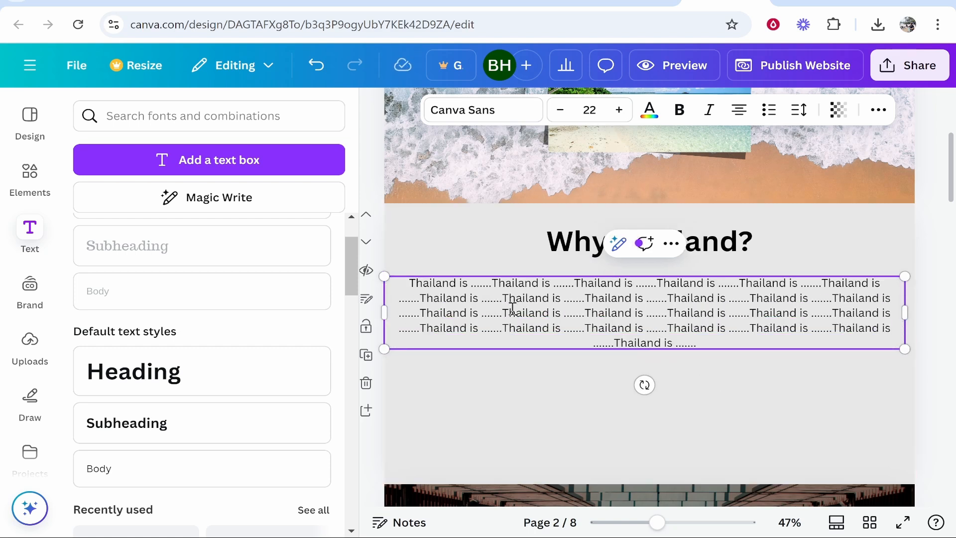
Step: Narrow the placeholder paragraph's text box slightly and centre it under the "Why Thailand?" heading
{"action": "left_click_drag", "start_coordinate": [385, 314], "coordinate": [407, 313]}
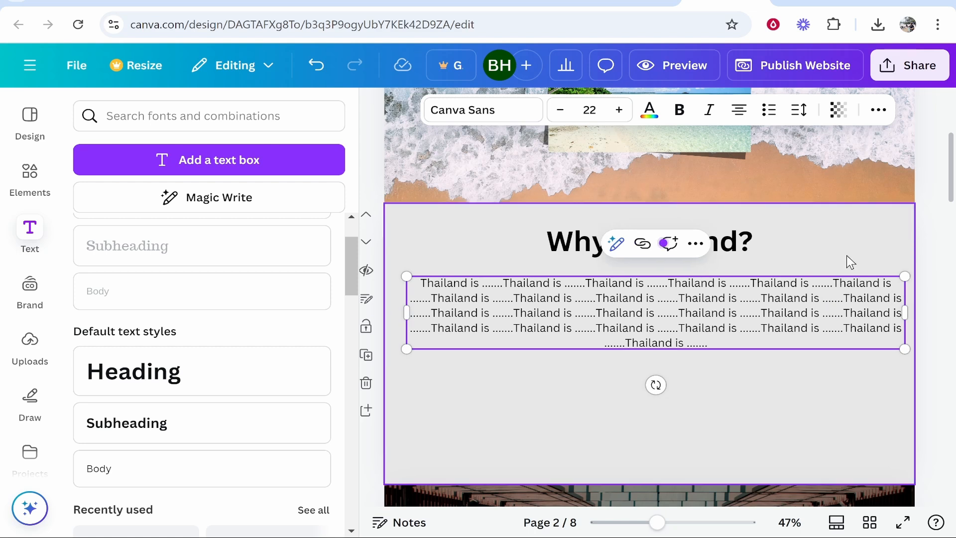
{"action": "left_click_drag", "start_coordinate": [808, 315], "coordinate": [801, 310]}
{"action": "left_click", "coordinate": [794, 388]}
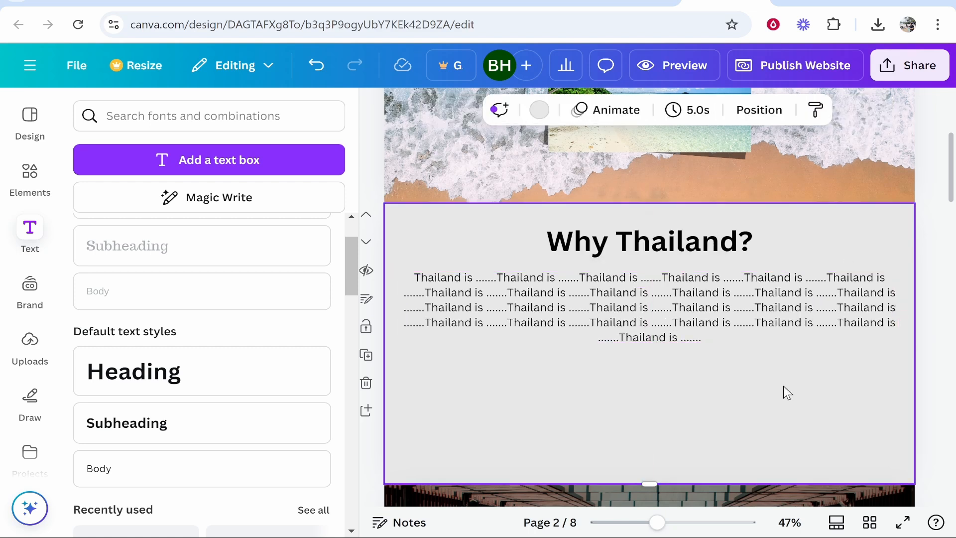
Step: Add the uploaded cartoon-style man in sunglasses below the paragraph's left half, sized about 409 by 280
{"action": "left_click", "coordinate": [30, 344]}
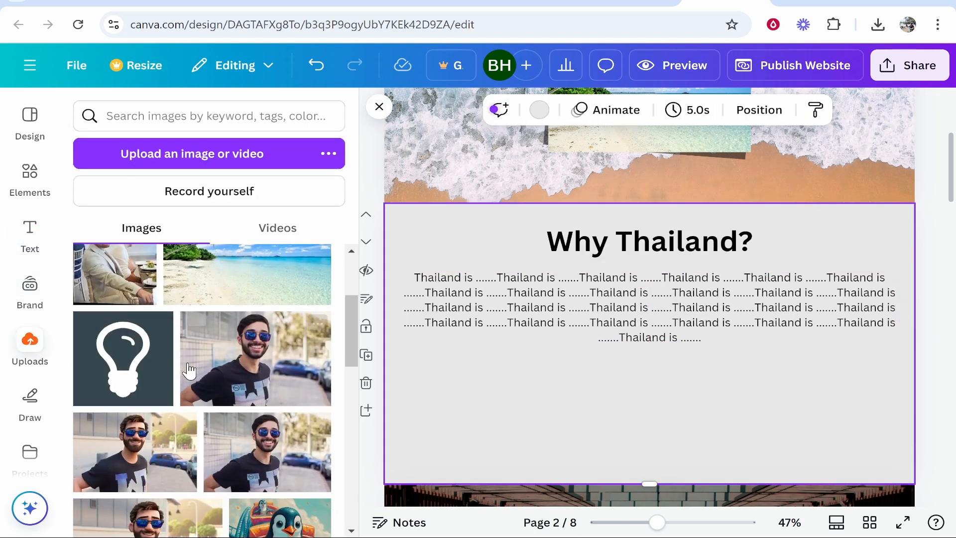
{"action": "scroll", "coordinate": [207, 386], "scroll_direction": "down", "scroll_amount": 3}
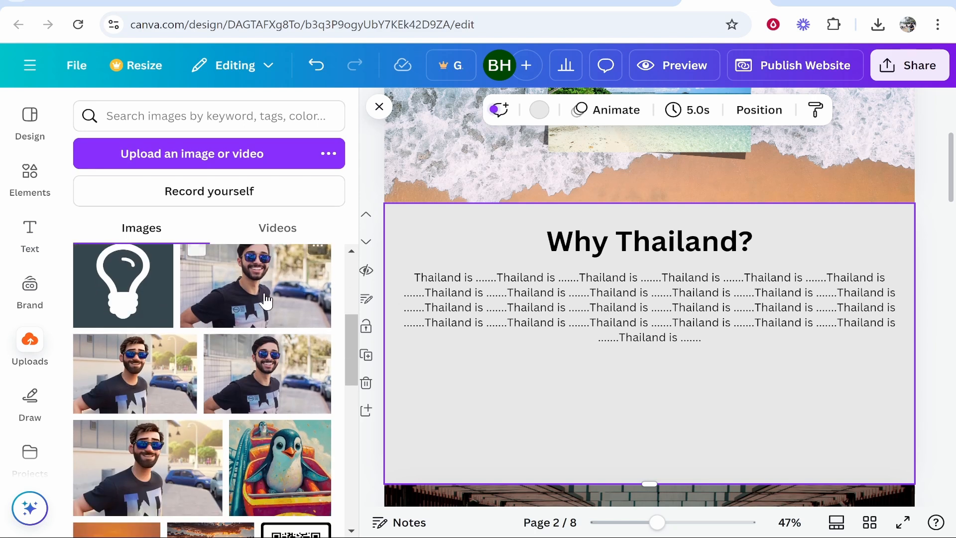
{"action": "left_click", "coordinate": [162, 481]}
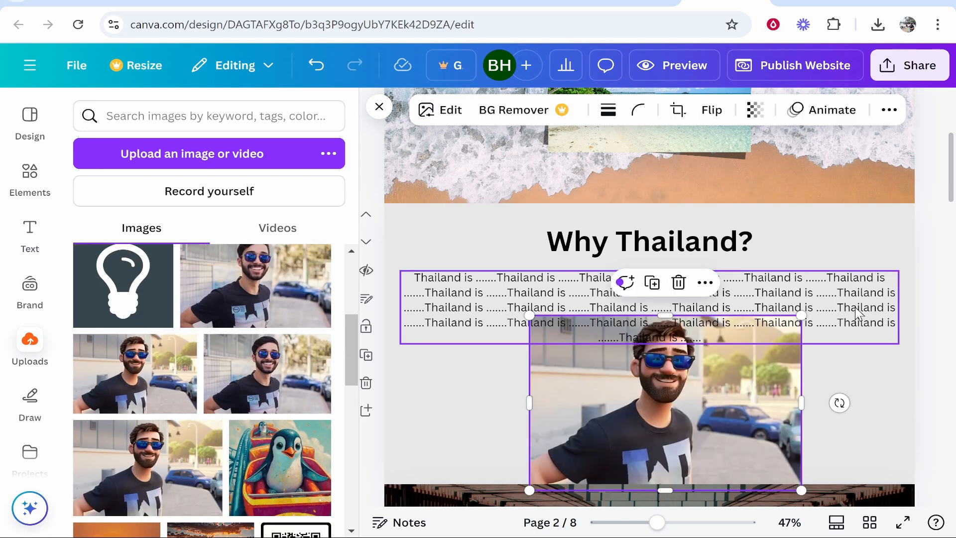
{"action": "left_click_drag", "start_coordinate": [800, 318], "coordinate": [670, 398]}
{"action": "left_click_drag", "start_coordinate": [646, 438], "coordinate": [519, 411]}
{"action": "left_click", "coordinate": [789, 384]}
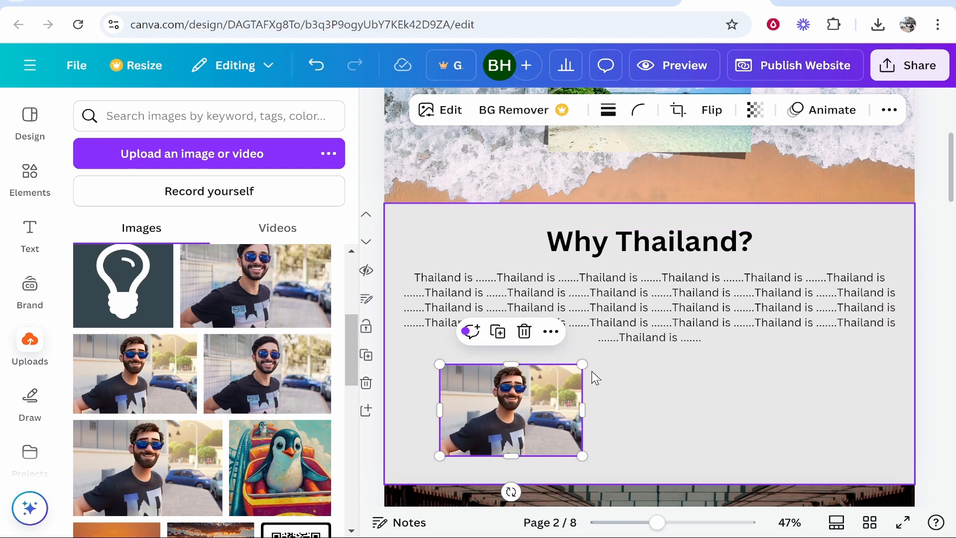
{"action": "left_click_drag", "start_coordinate": [580, 370], "coordinate": [609, 347]}
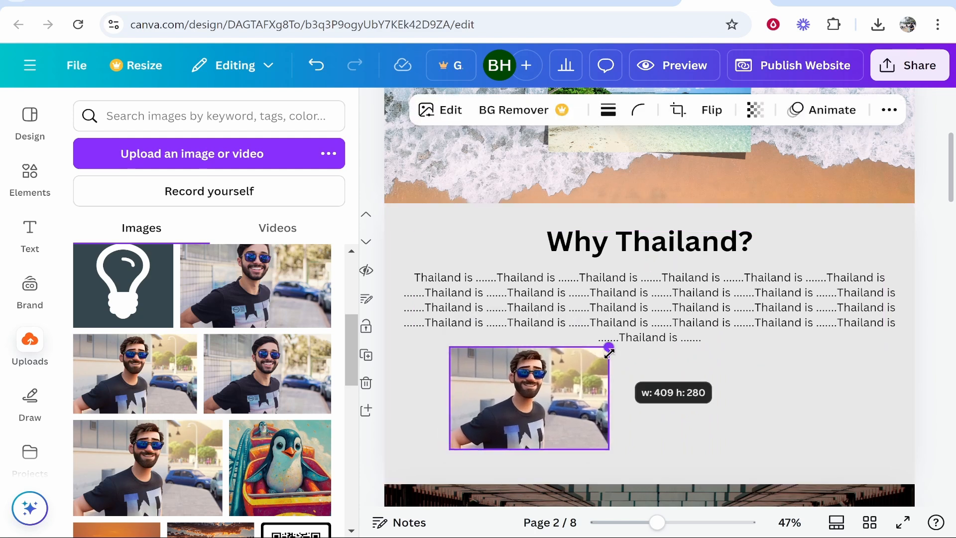
{"action": "left_click_drag", "start_coordinate": [610, 347], "coordinate": [611, 346]}
{"action": "left_click_drag", "start_coordinate": [558, 399], "coordinate": [534, 405]}
{"action": "left_click", "coordinate": [608, 402]}
Step: Examine the "Commercial Development" and "What It Could Mean" sections for content to customize
{"action": "scroll", "coordinate": [608, 402], "scroll_direction": "down", "scroll_amount": 1}
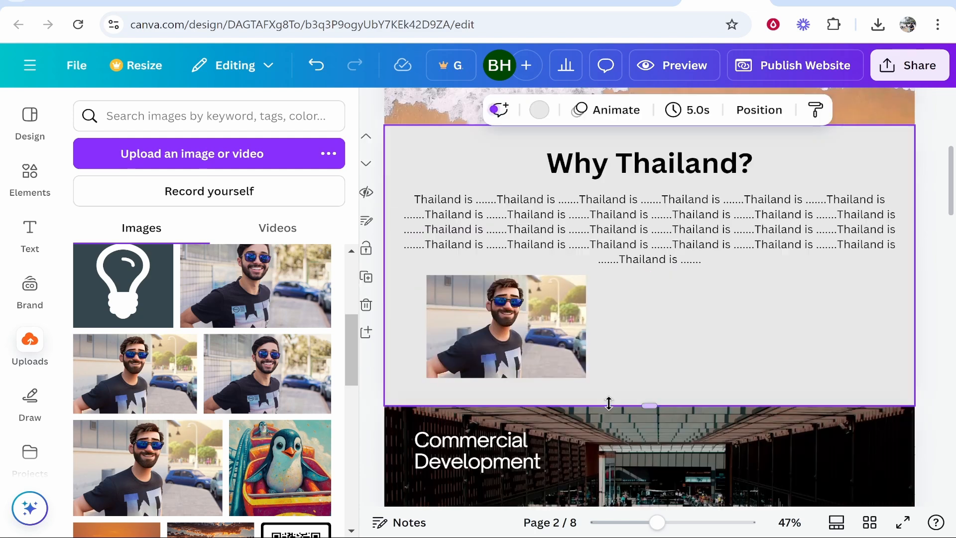
{"action": "scroll", "coordinate": [633, 408], "scroll_direction": "up", "scroll_amount": 1}
{"action": "scroll", "coordinate": [579, 402], "scroll_direction": "up", "scroll_amount": 1}
{"action": "scroll", "coordinate": [586, 398], "scroll_direction": "down", "scroll_amount": 5}
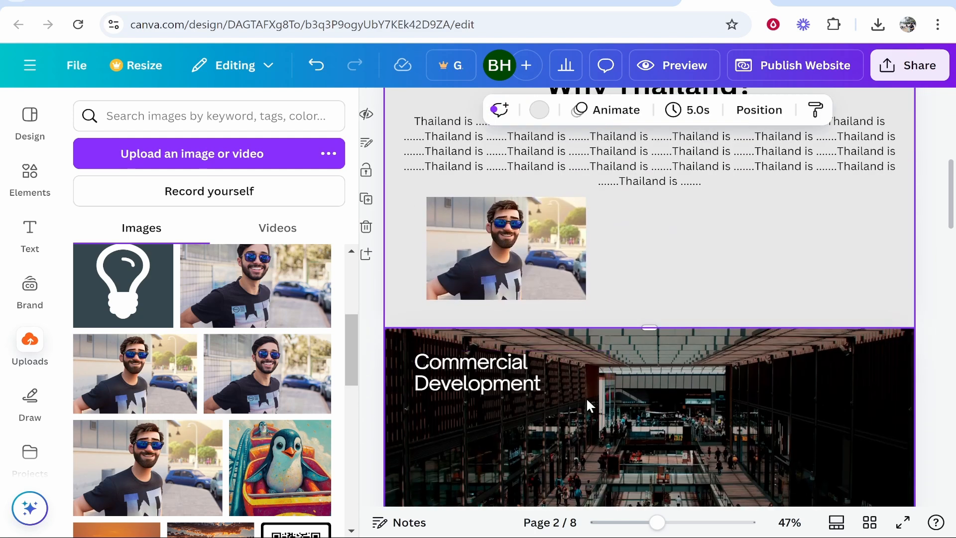
{"action": "scroll", "coordinate": [513, 204], "scroll_direction": "up", "scroll_amount": 2}
{"action": "left_click", "coordinate": [467, 207]}
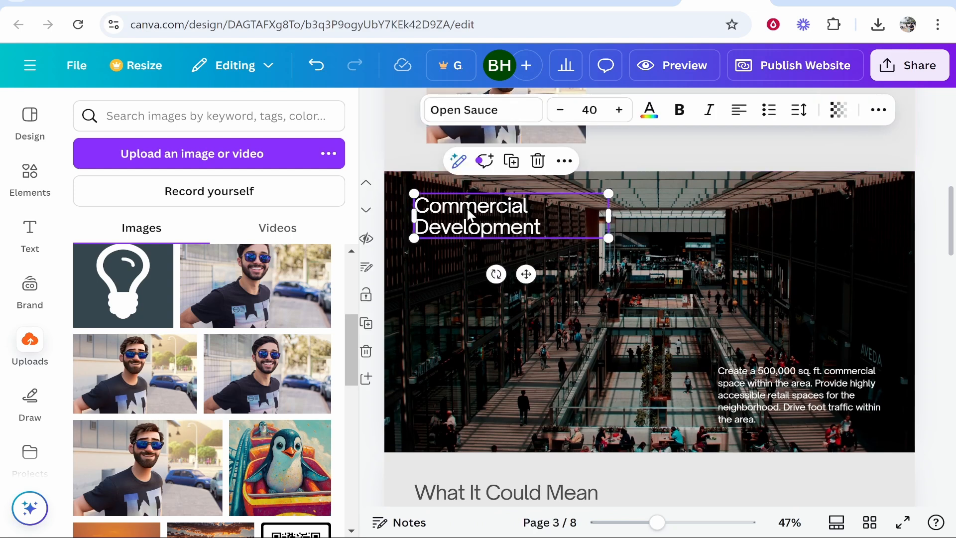
{"action": "left_click", "coordinate": [695, 261]}
{"action": "scroll", "coordinate": [764, 361], "scroll_direction": "down", "scroll_amount": 2}
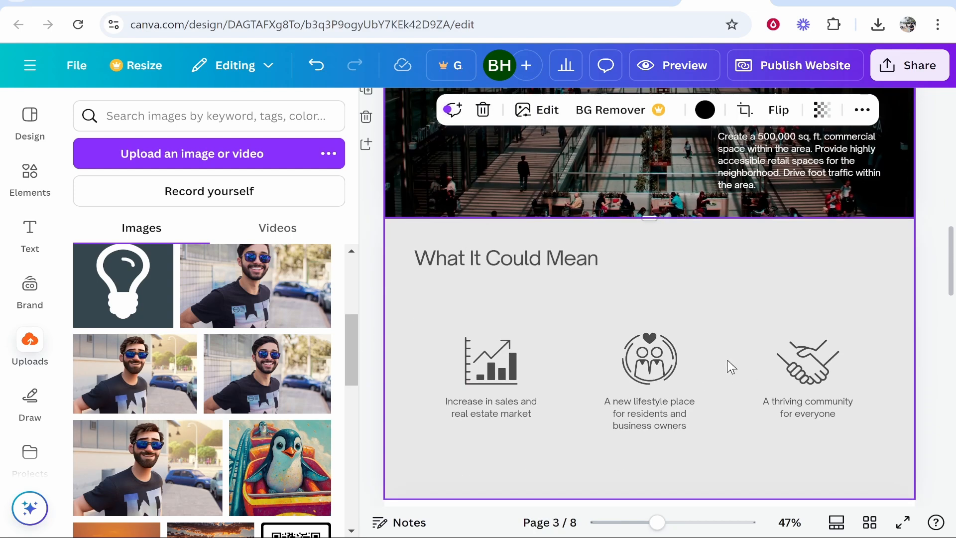
{"action": "scroll", "coordinate": [727, 360], "scroll_direction": "up", "scroll_amount": 1}
{"action": "scroll", "coordinate": [657, 317], "scroll_direction": "down", "scroll_amount": 1}
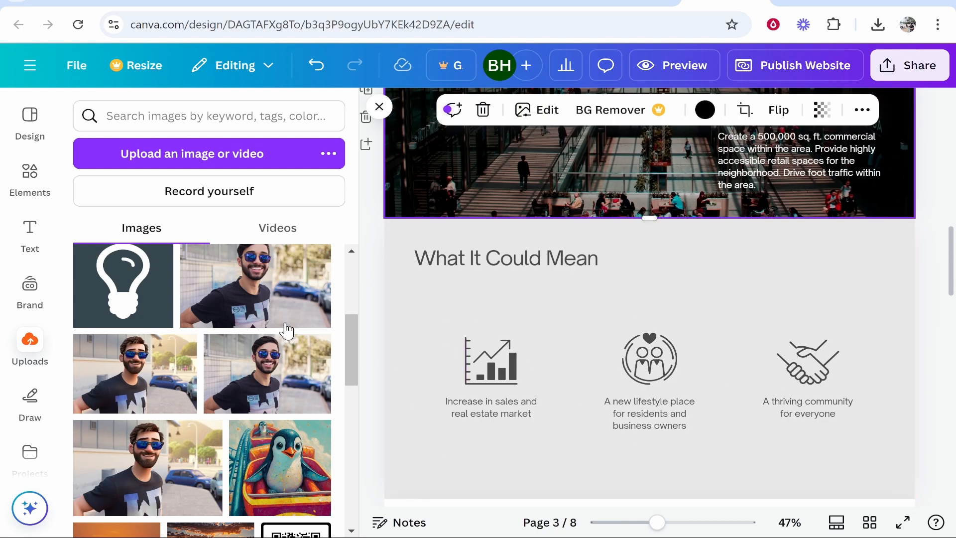
Step: Replace the chart icon and its caption under "What It Could Mean" with a black circle labelled "Beaches"
{"action": "left_click", "coordinate": [52, 198]}
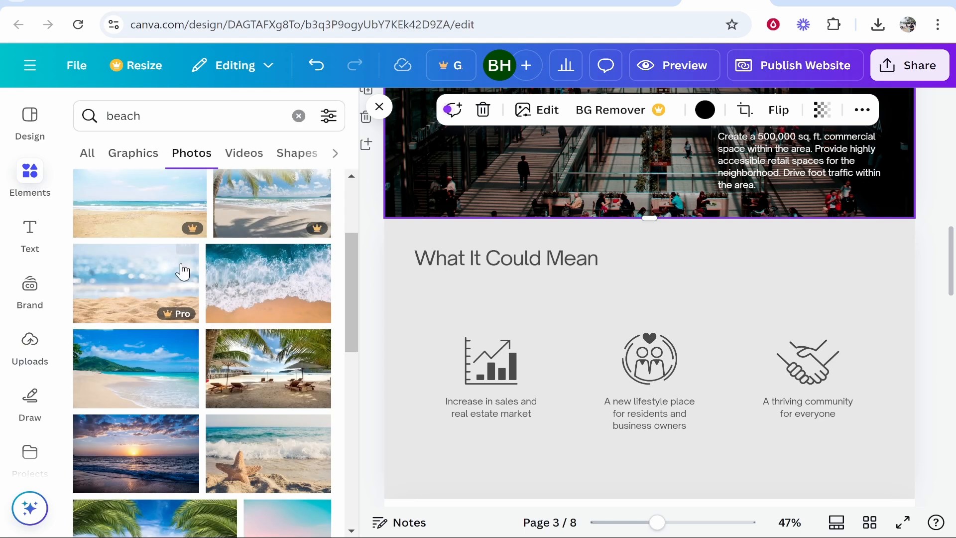
{"action": "left_click", "coordinate": [299, 116]}
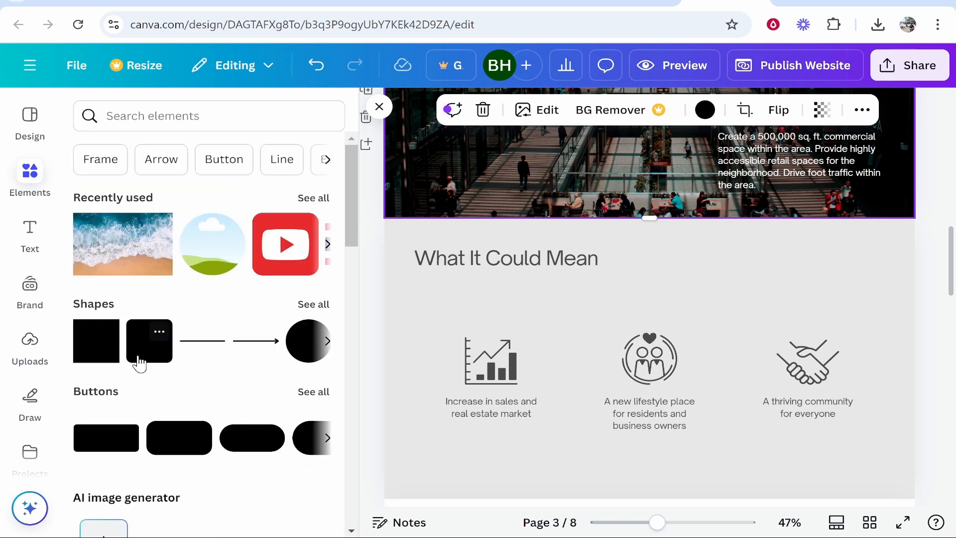
{"action": "left_click_drag", "start_coordinate": [305, 350], "coordinate": [716, 269]}
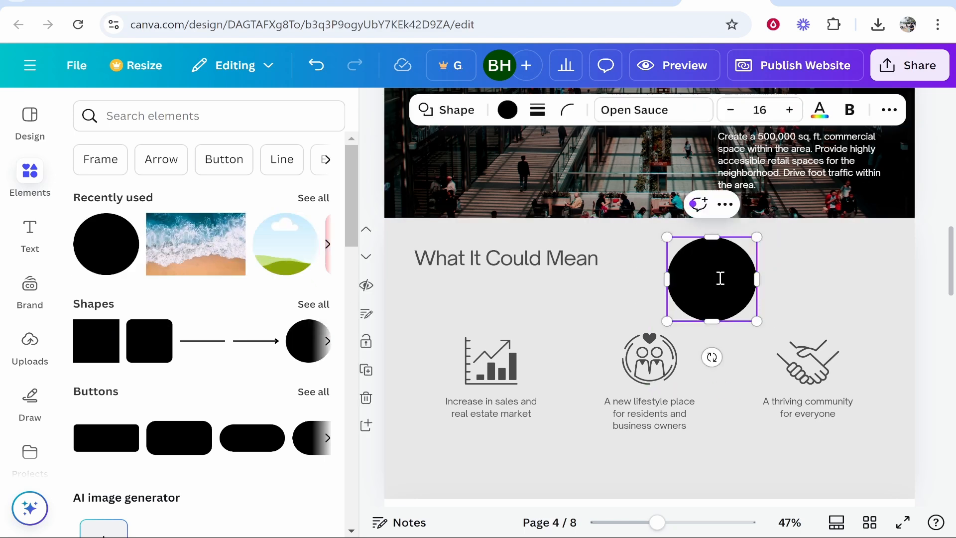
{"action": "left_click_drag", "start_coordinate": [720, 279], "coordinate": [483, 388]}
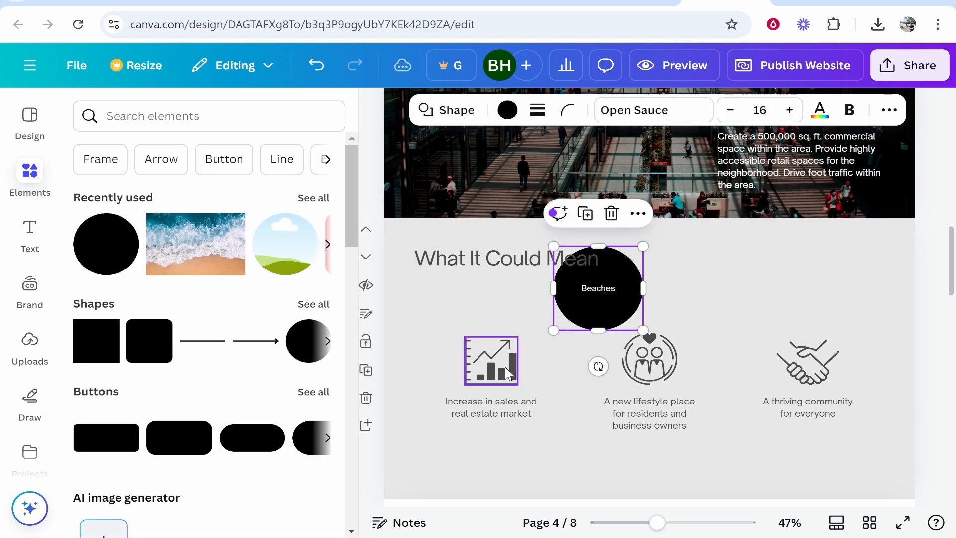
{"action": "left_click", "coordinate": [504, 366]}
{"action": "key", "text": "Delete"}
{"action": "left_click", "coordinate": [500, 405]}
{"action": "key", "text": "Delete"}
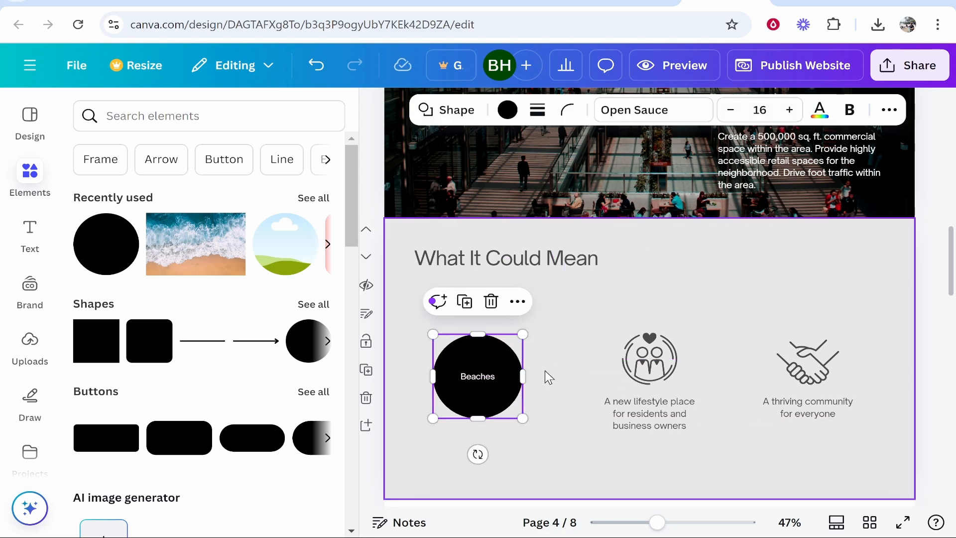
Step: Replace the middle people icon and caption with a copy of the "Beaches" circle, relabelled "Food"
{"action": "right_click", "coordinate": [487, 379]}
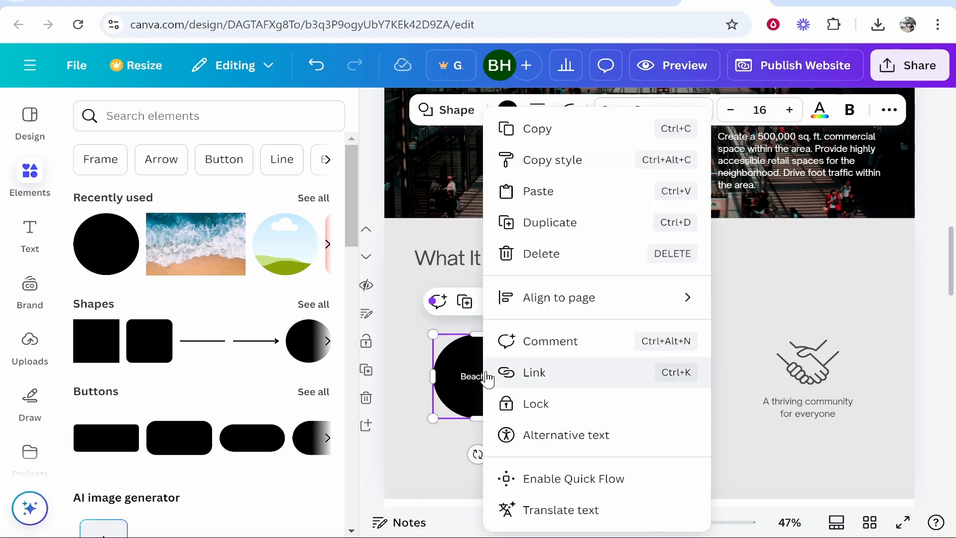
{"action": "left_click", "coordinate": [565, 141]}
{"action": "right_click", "coordinate": [657, 297]}
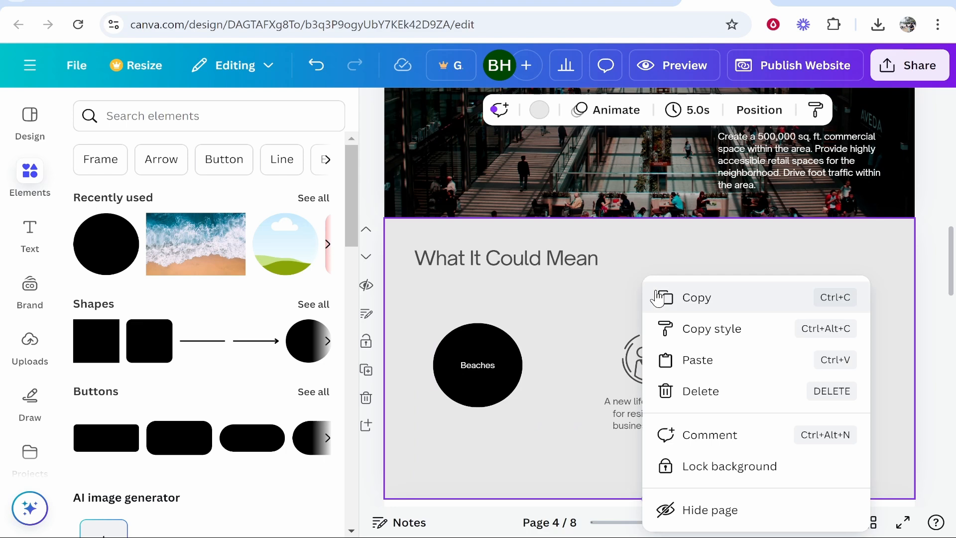
{"action": "left_click", "coordinate": [698, 358]}
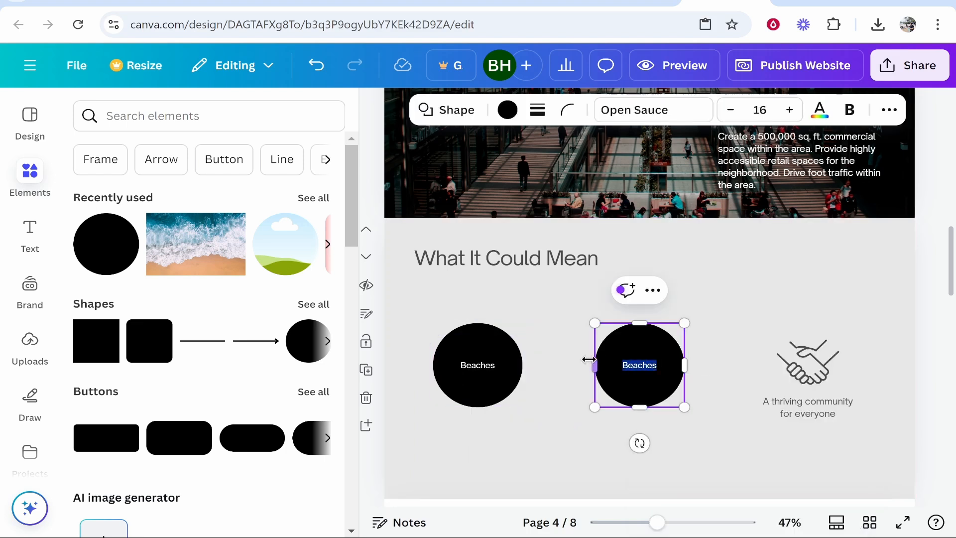
{"action": "type", "text": "Food"}
{"action": "left_click", "coordinate": [760, 325]}
Step: Replace the handshake icon and its caption with another copy of the circle, labelled "Culture"
{"action": "left_click", "coordinate": [796, 380]}
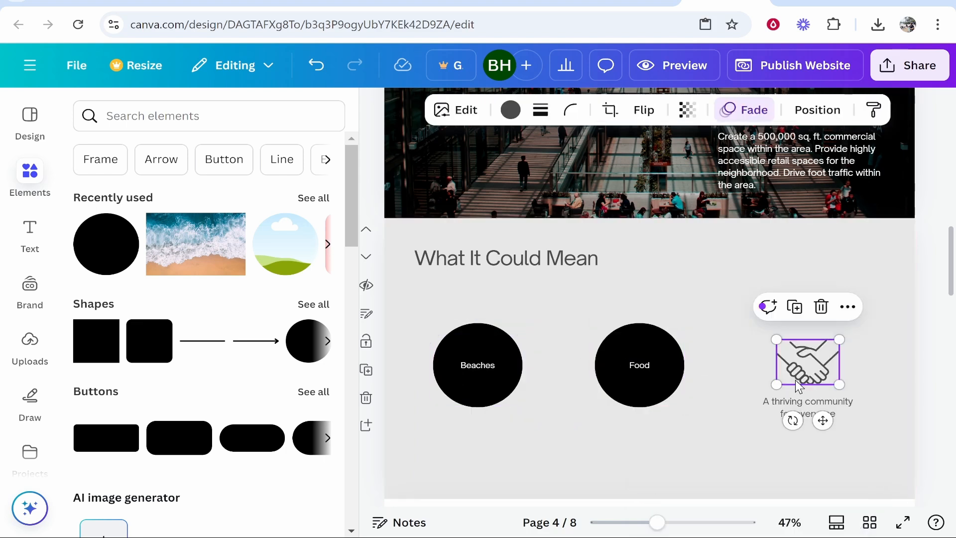
{"action": "key", "text": "Escape"}
{"action": "left_click", "coordinate": [820, 419]}
{"action": "left_click", "coordinate": [671, 366]}
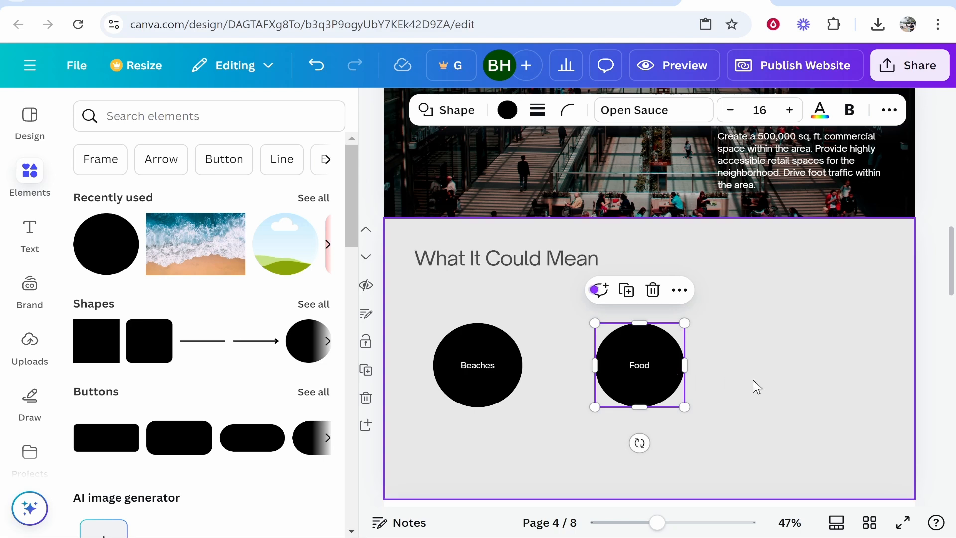
{"action": "left_click_drag", "start_coordinate": [667, 366], "coordinate": [796, 363]}
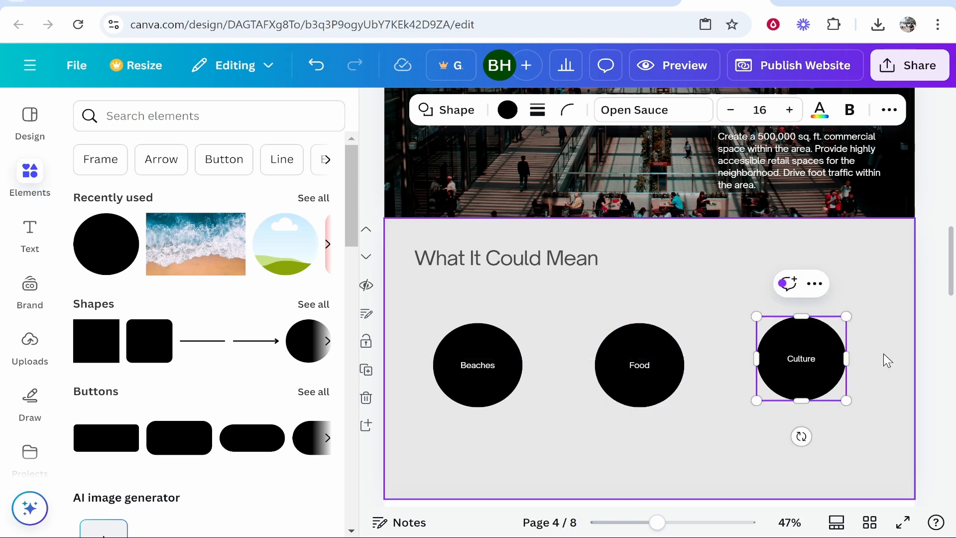
{"action": "key", "text": "Escape"}
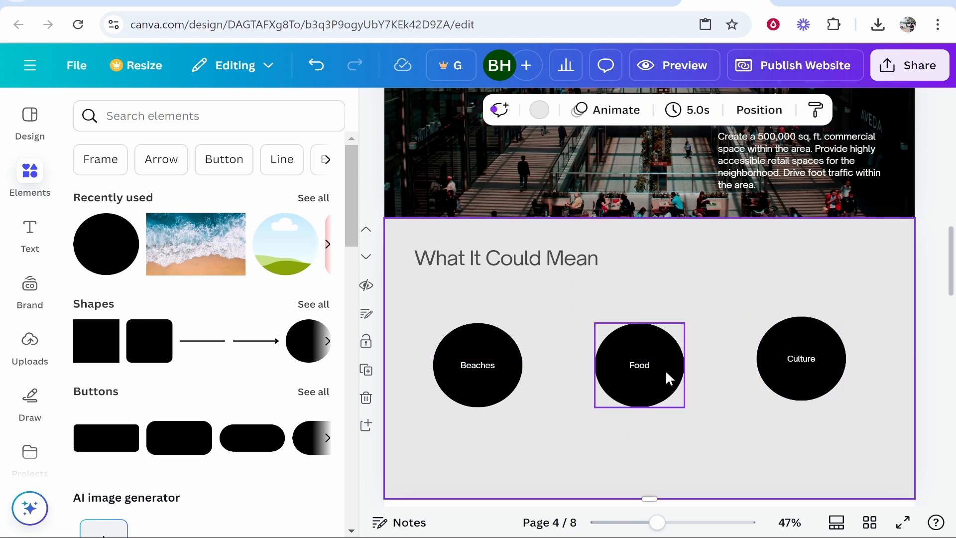
Step: Recolor the "Food" circle with the sandy orange taken from the beach waves photo's colors
{"action": "left_click", "coordinate": [669, 379]}
{"action": "left_click", "coordinate": [508, 113]}
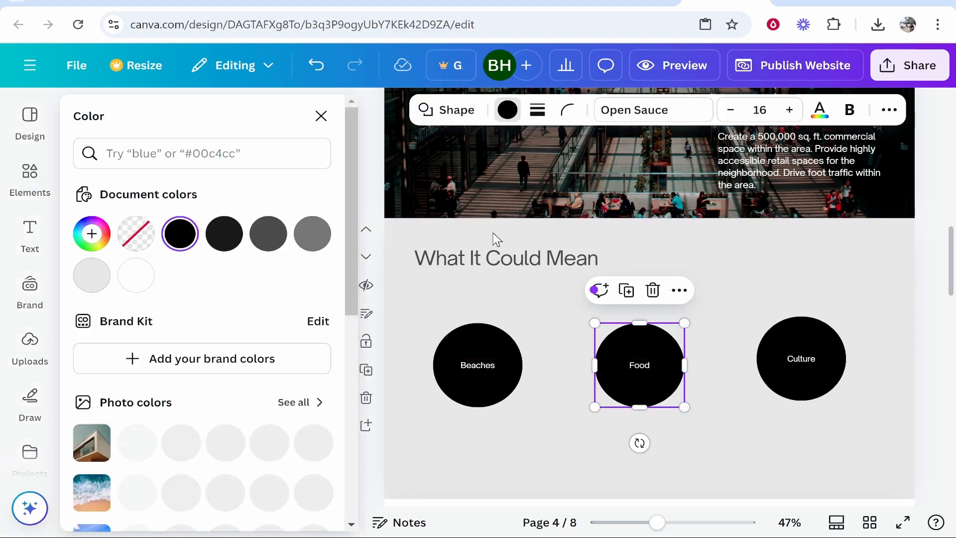
{"action": "scroll", "coordinate": [239, 393], "scroll_direction": "down", "scroll_amount": 1}
{"action": "left_click", "coordinate": [180, 409]}
{"action": "left_click", "coordinate": [537, 426]}
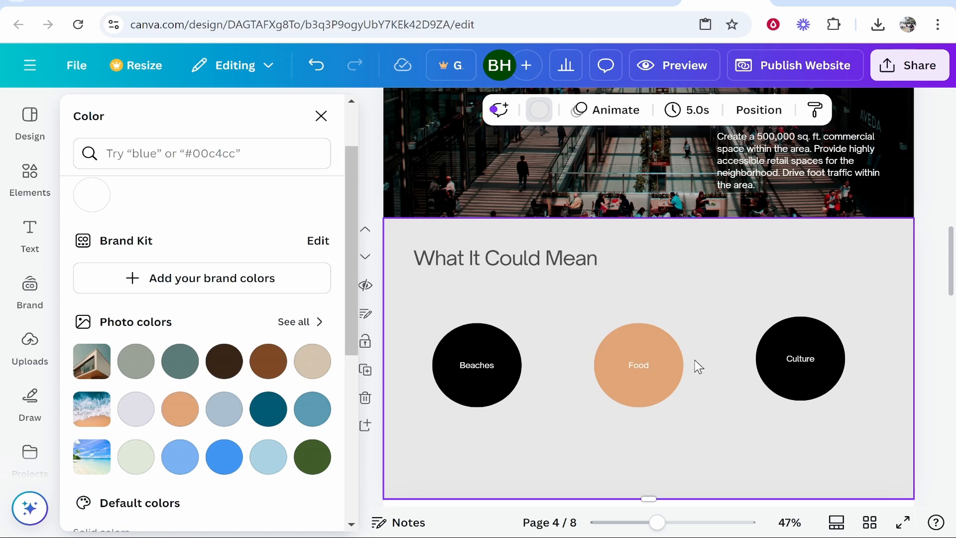
{"action": "scroll", "coordinate": [692, 397], "scroll_direction": "up", "scroll_amount": 10}
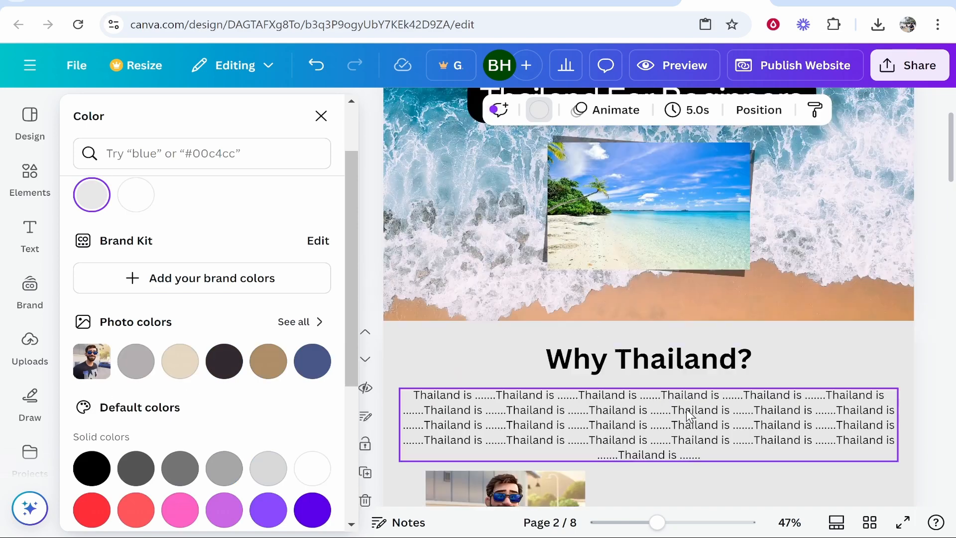
{"action": "scroll", "coordinate": [778, 340], "scroll_direction": "down", "scroll_amount": 4}
{"action": "scroll", "coordinate": [498, 214], "scroll_direction": "down", "scroll_amount": 8}
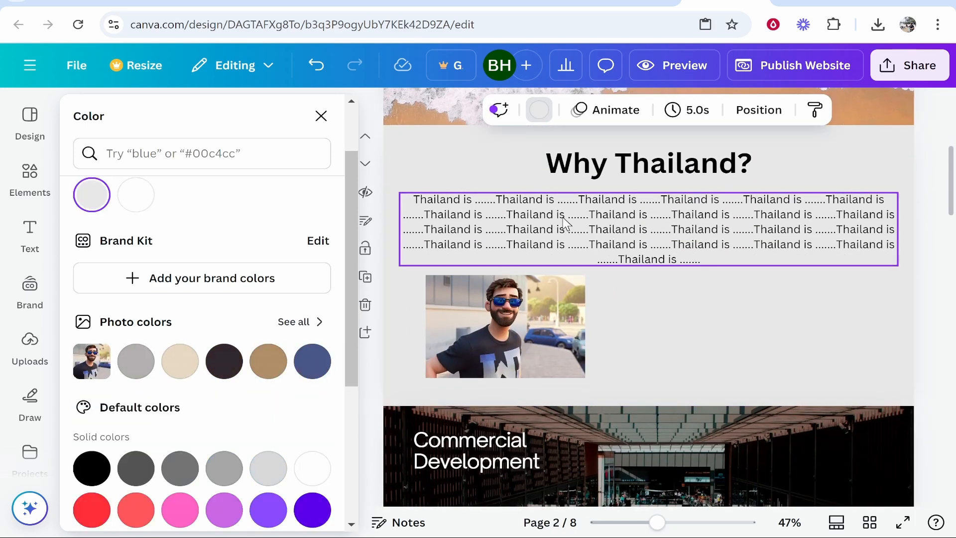
{"action": "scroll", "coordinate": [535, 314], "scroll_direction": "down", "scroll_amount": 3}
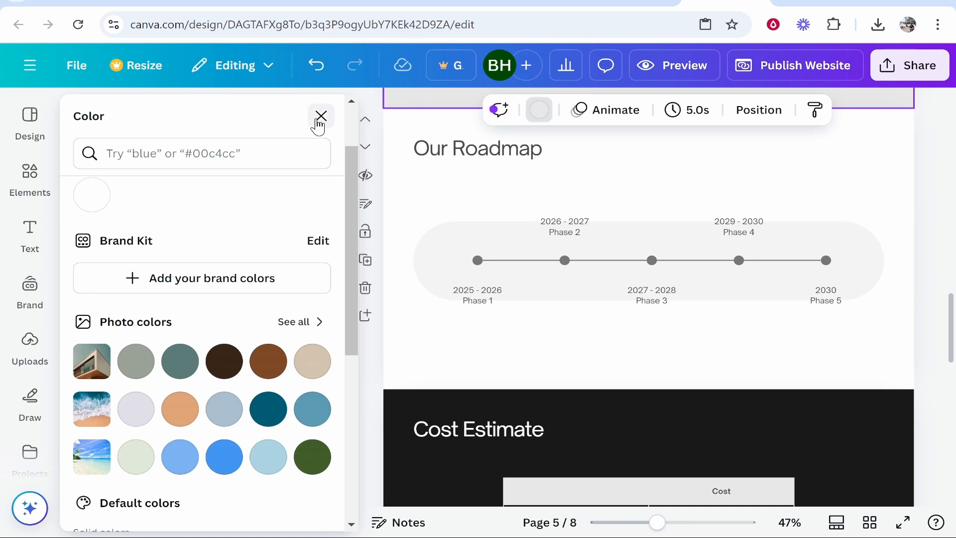
{"action": "left_click", "coordinate": [321, 115]}
{"action": "scroll", "coordinate": [239, 299], "scroll_direction": "down", "scroll_amount": 6}
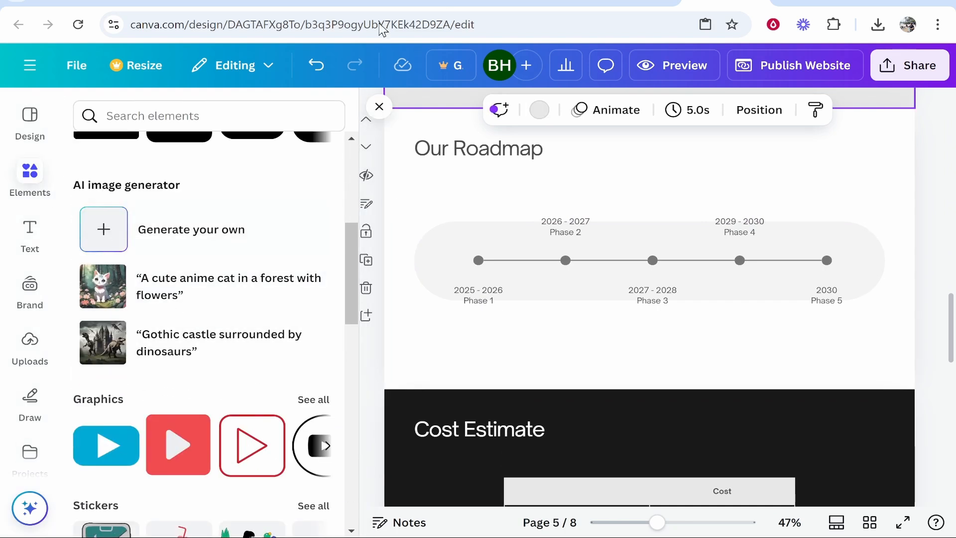
Step: Place a small circular frame holding the picture of the man in sunglasses below the left side of the "Why Thailand?" paragraph
{"action": "scroll", "coordinate": [209, 384], "scroll_direction": "down", "scroll_amount": 5}
{"action": "scroll", "coordinate": [127, 425], "scroll_direction": "down", "scroll_amount": 4}
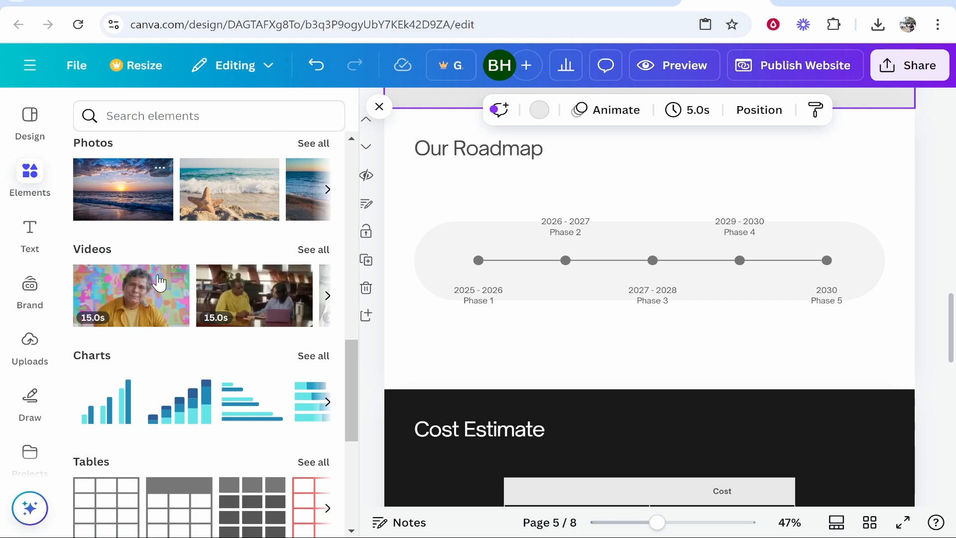
{"action": "scroll", "coordinate": [159, 282], "scroll_direction": "down", "scroll_amount": 6}
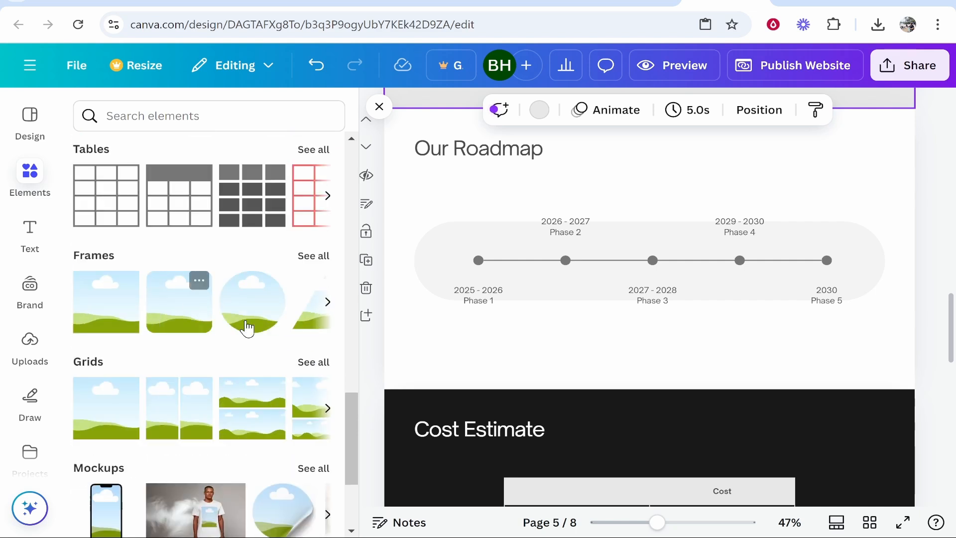
{"action": "left_click_drag", "start_coordinate": [252, 301], "coordinate": [605, 154]}
{"action": "scroll", "coordinate": [643, 334], "scroll_direction": "up", "scroll_amount": 6}
{"action": "left_click_drag", "start_coordinate": [642, 483], "coordinate": [717, 331]}
{"action": "left_click", "coordinate": [717, 347]}
{"action": "left_click_drag", "start_coordinate": [780, 262], "coordinate": [741, 299]}
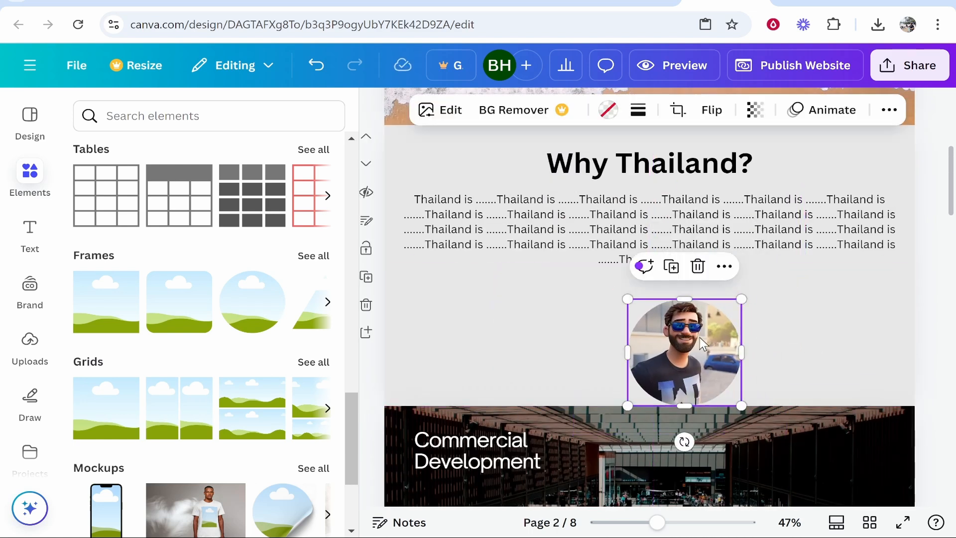
{"action": "left_click_drag", "start_coordinate": [715, 344], "coordinate": [495, 323]}
{"action": "left_click", "coordinate": [543, 329]}
Step: Browse the remaining element categories, the Videos library, Magic Media and the other available apps
{"action": "scroll", "coordinate": [199, 349], "scroll_direction": "down", "scroll_amount": 3}
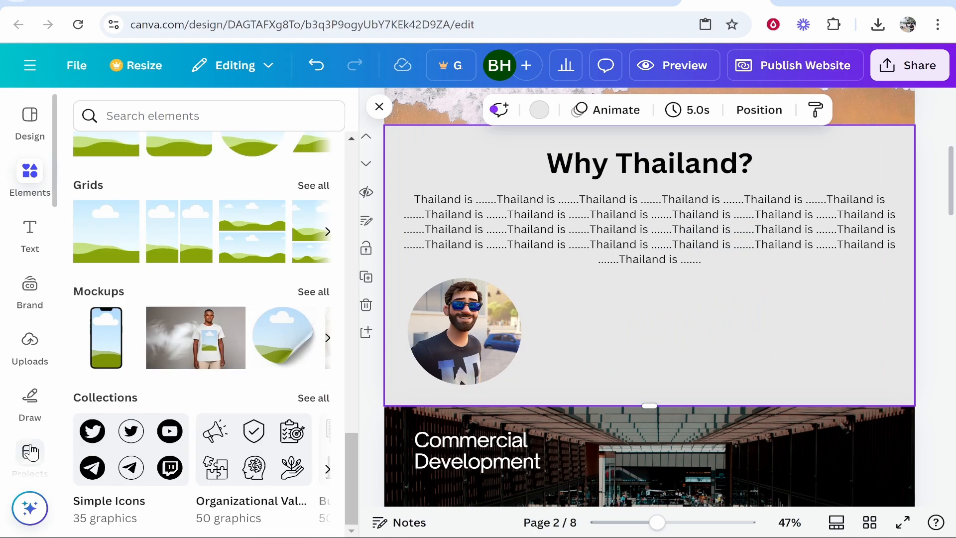
{"action": "scroll", "coordinate": [35, 399], "scroll_direction": "down", "scroll_amount": 5}
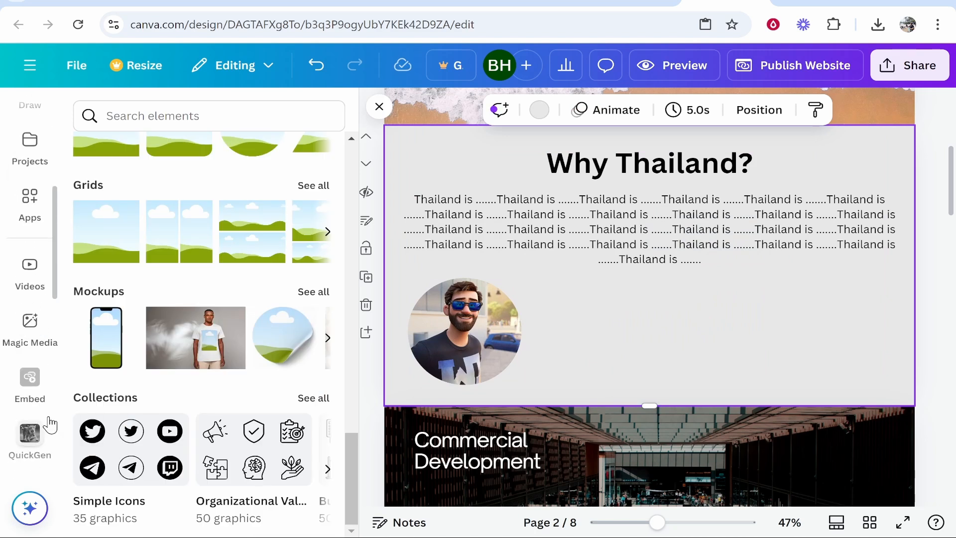
{"action": "left_click", "coordinate": [30, 272]}
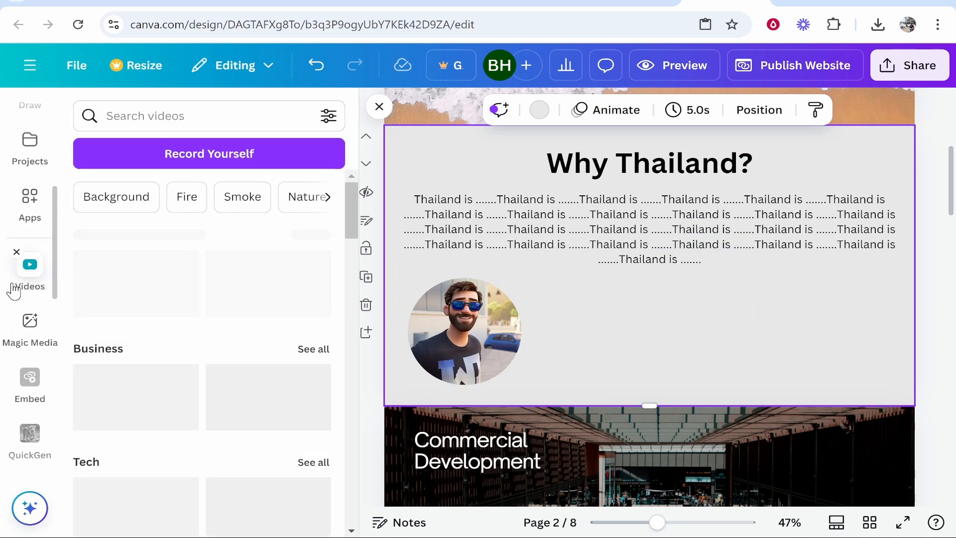
{"action": "left_click", "coordinate": [30, 329]}
{"action": "scroll", "coordinate": [23, 335], "scroll_direction": "down", "scroll_amount": 5}
{"action": "scroll", "coordinate": [24, 335], "scroll_direction": "down", "scroll_amount": 5}
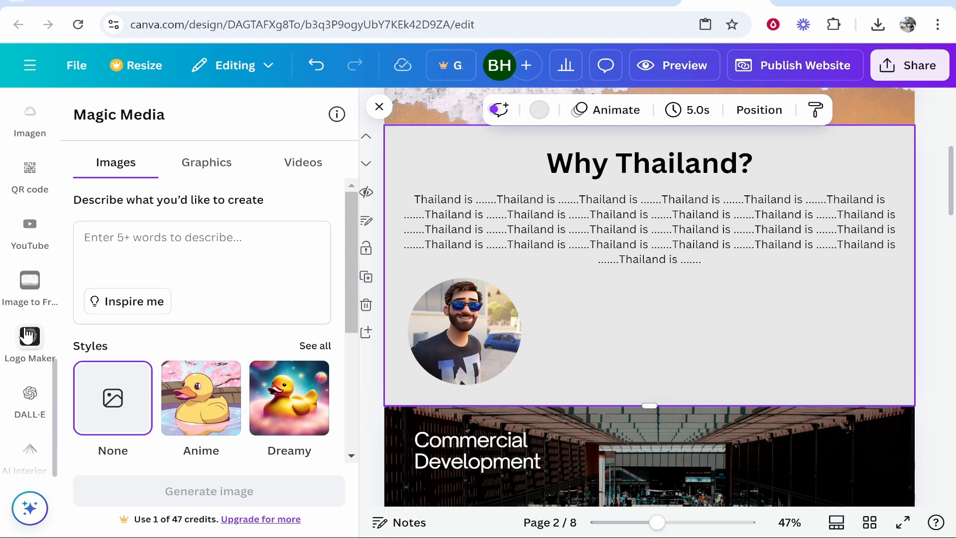
{"action": "scroll", "coordinate": [35, 259], "scroll_direction": "up", "scroll_amount": 2}
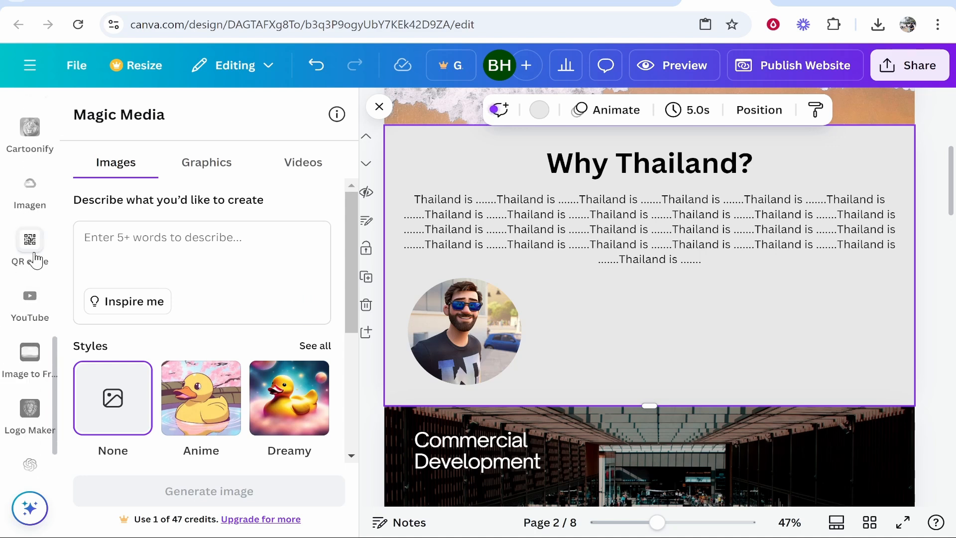
{"action": "scroll", "coordinate": [18, 334], "scroll_direction": "up", "scroll_amount": 8}
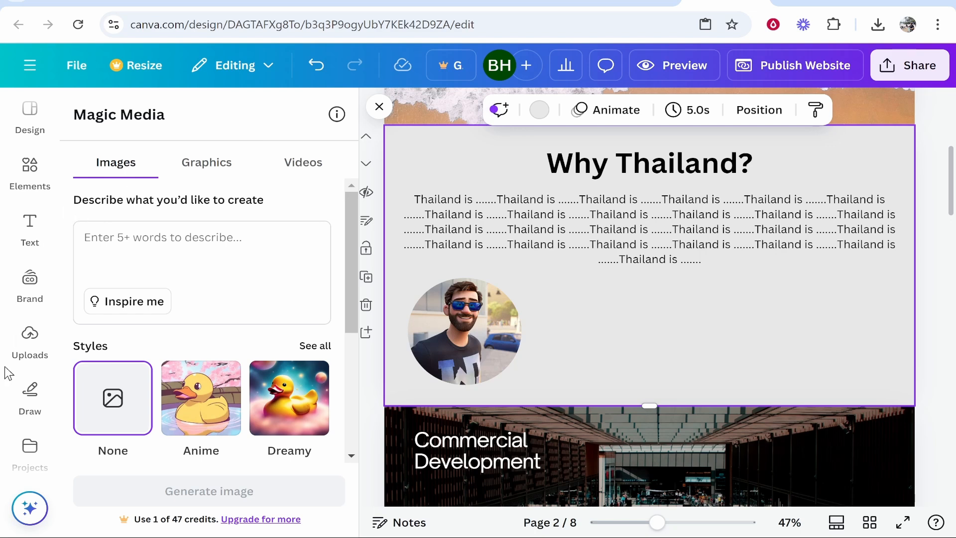
{"action": "scroll", "coordinate": [20, 324], "scroll_direction": "up", "scroll_amount": 1}
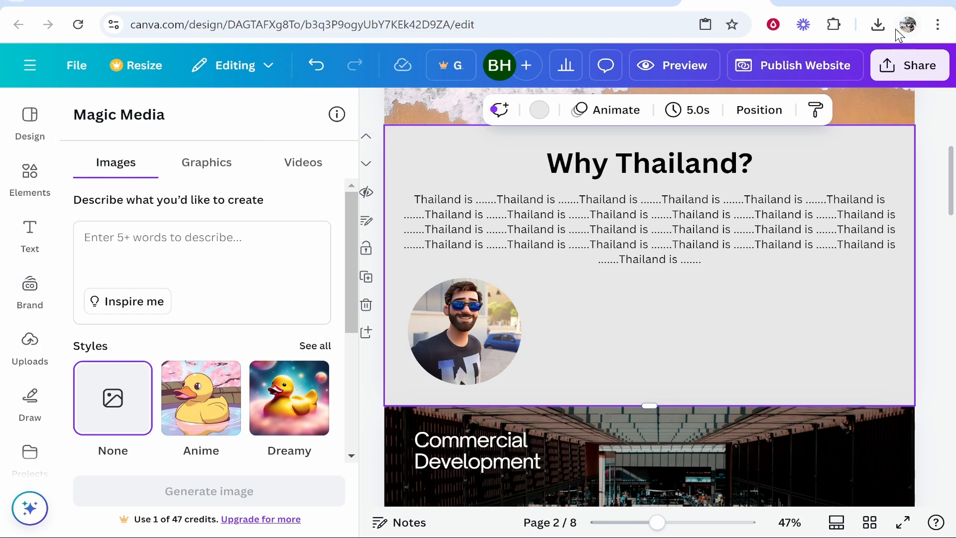
Step: Preview the website with its navigation menu turned off and review the pages in the desktop and mobile views
{"action": "left_click", "coordinate": [662, 71]}
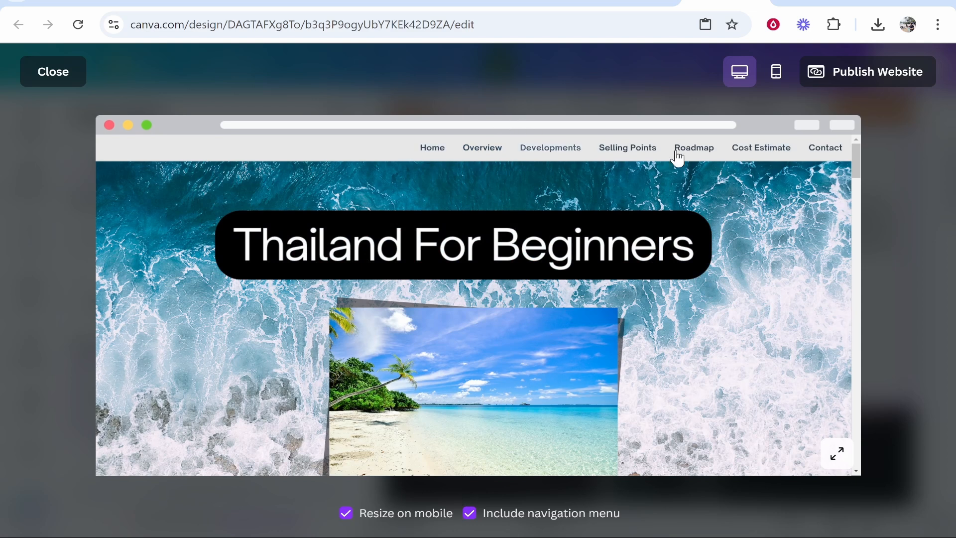
{"action": "left_click", "coordinate": [469, 513]}
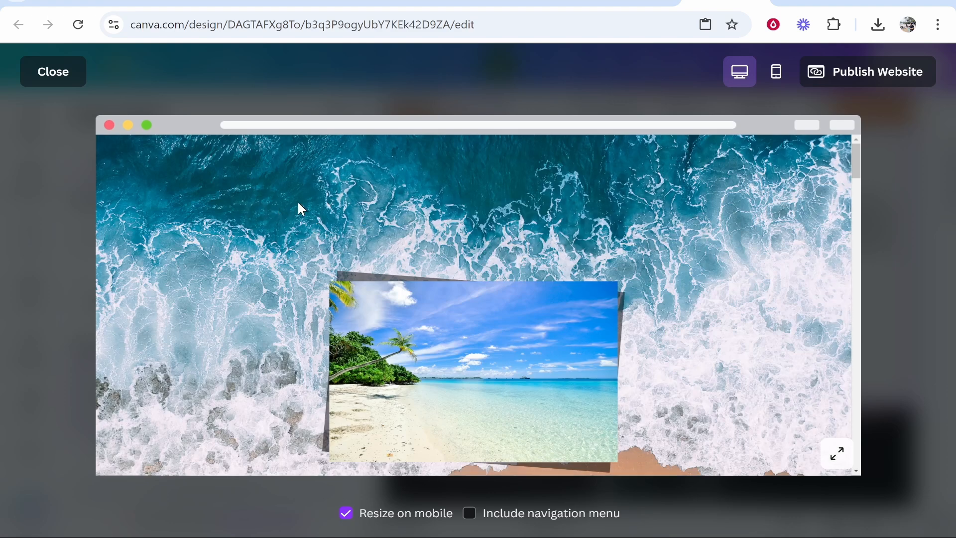
{"action": "scroll", "coordinate": [563, 239], "scroll_direction": "down", "scroll_amount": 2}
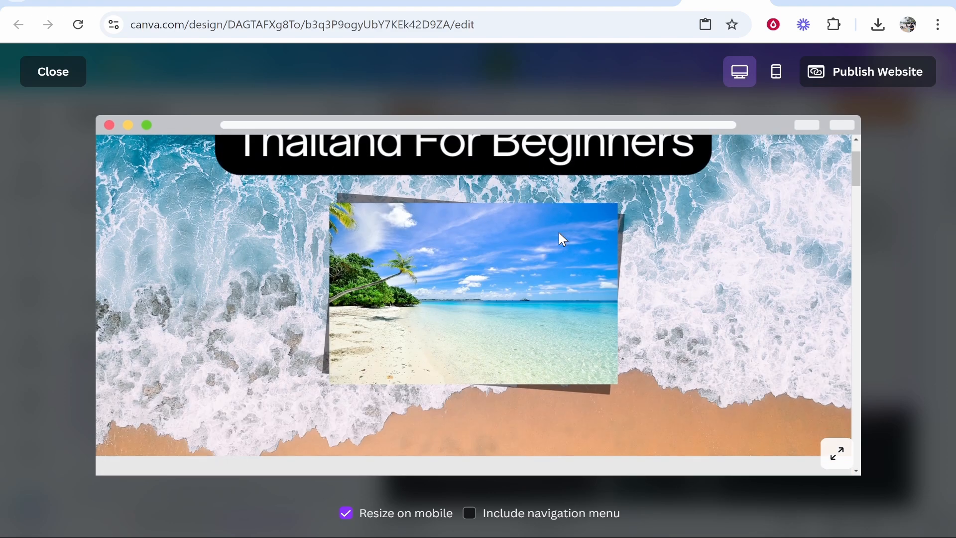
{"action": "scroll", "coordinate": [559, 232], "scroll_direction": "down", "scroll_amount": 10}
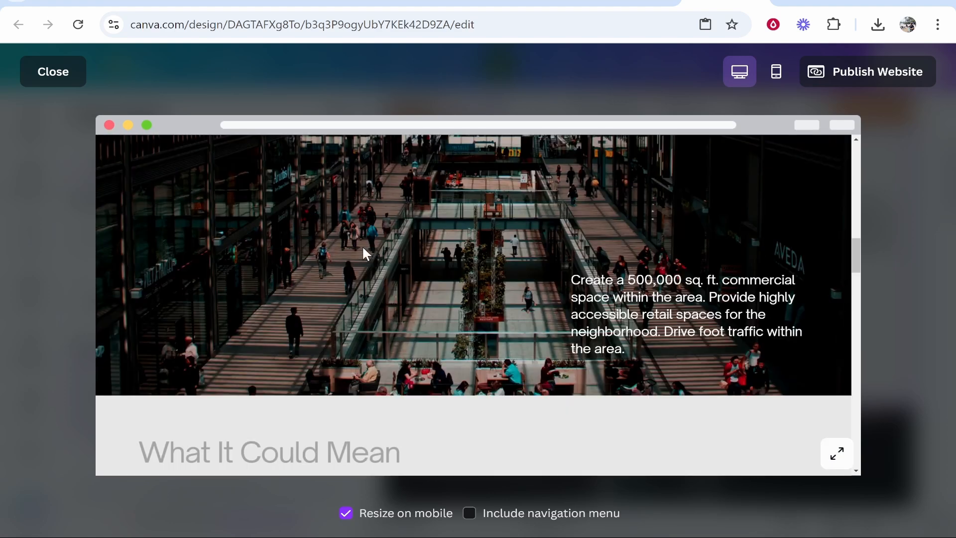
{"action": "scroll", "coordinate": [363, 248], "scroll_direction": "down", "scroll_amount": 7}
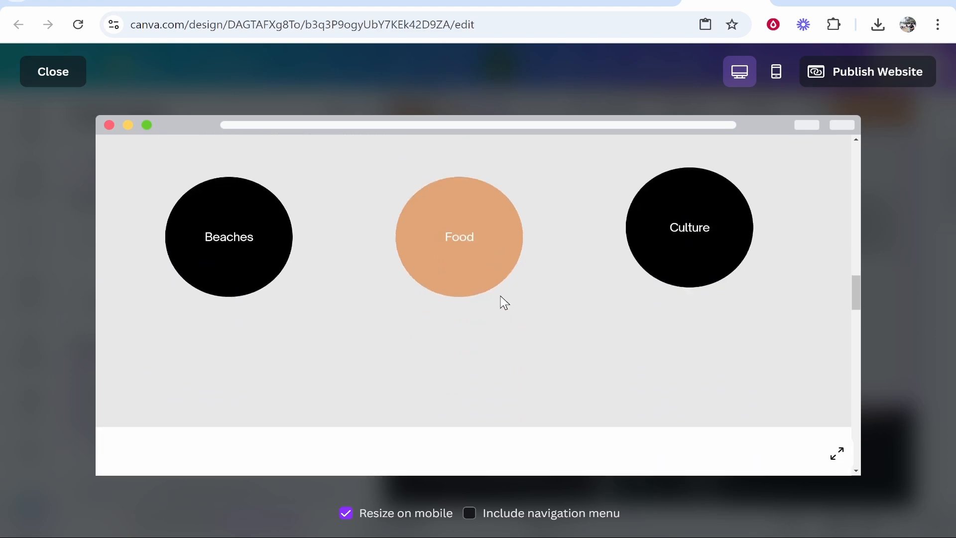
{"action": "scroll", "coordinate": [501, 296], "scroll_direction": "down", "scroll_amount": 2}
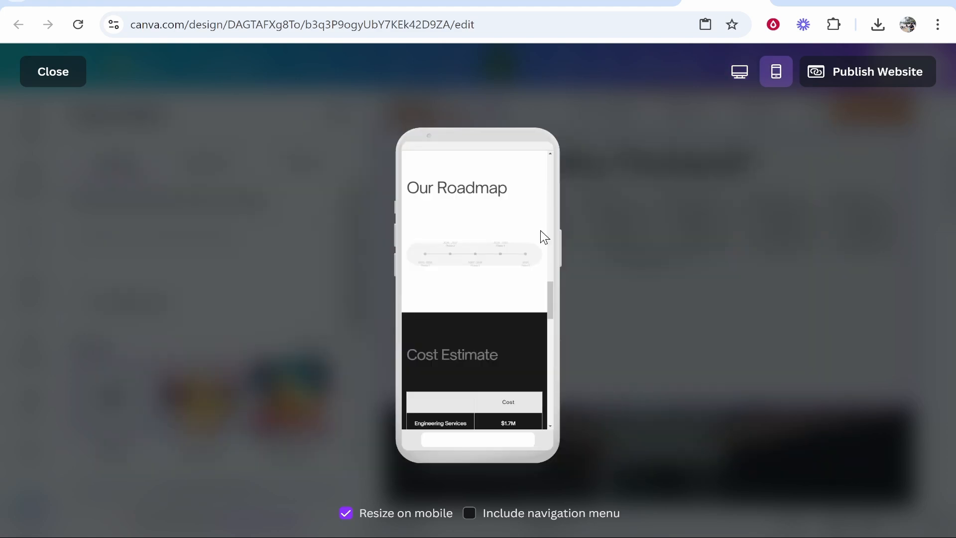
{"action": "scroll", "coordinate": [509, 253], "scroll_direction": "up", "scroll_amount": 15}
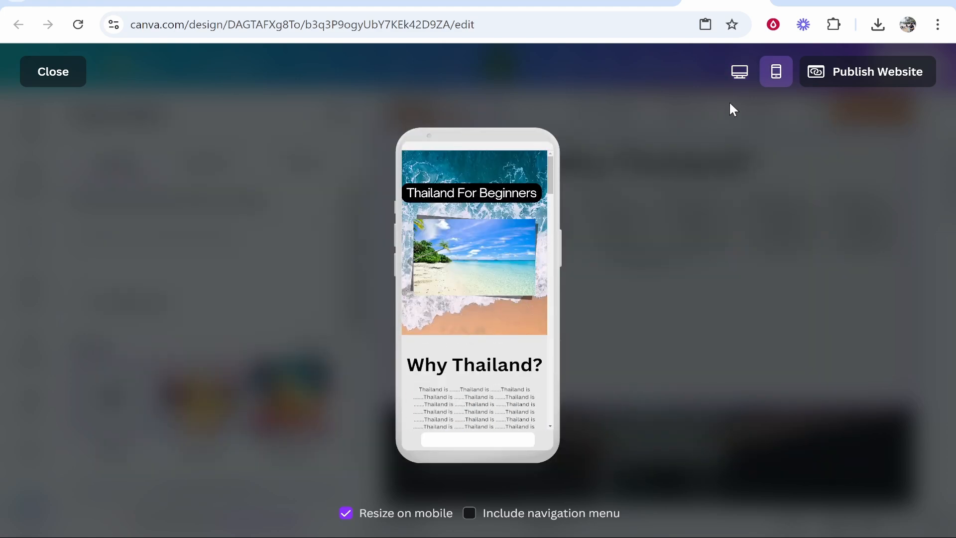
Step: Publish the website under the personal my.canva.site address and open the live site
{"action": "left_click", "coordinate": [861, 76]}
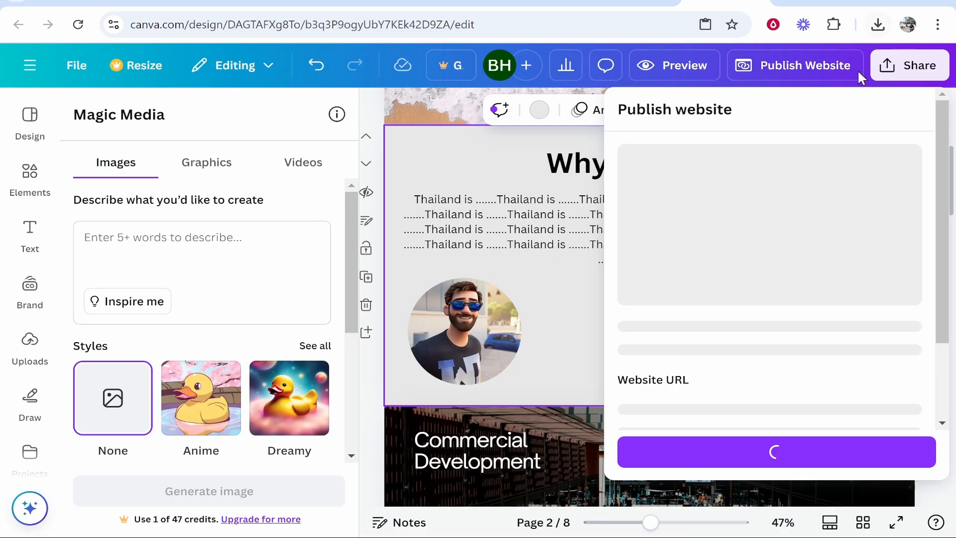
{"action": "scroll", "coordinate": [653, 364], "scroll_direction": "down", "scroll_amount": 2}
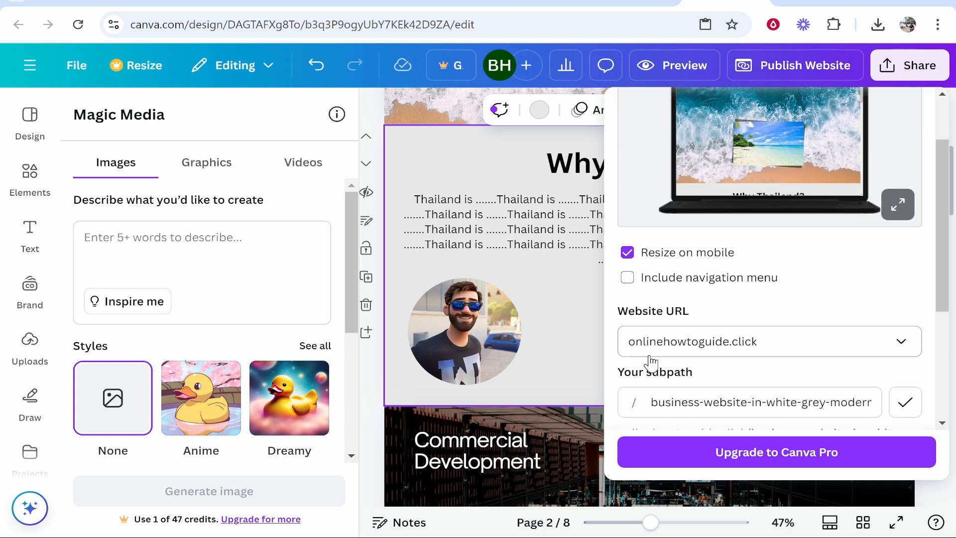
{"action": "left_click", "coordinate": [679, 342]}
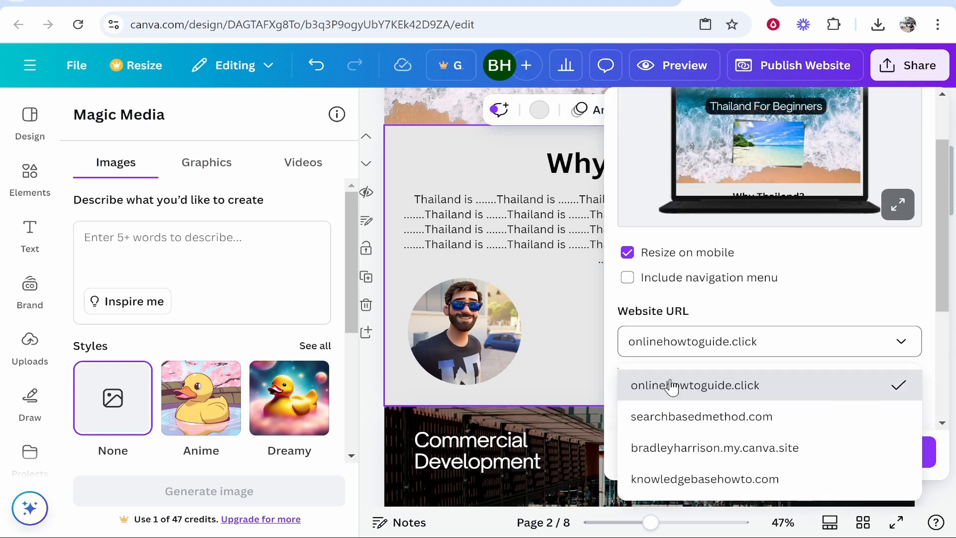
{"action": "left_click", "coordinate": [689, 449]}
{"action": "scroll", "coordinate": [797, 324], "scroll_direction": "down", "scroll_amount": 3}
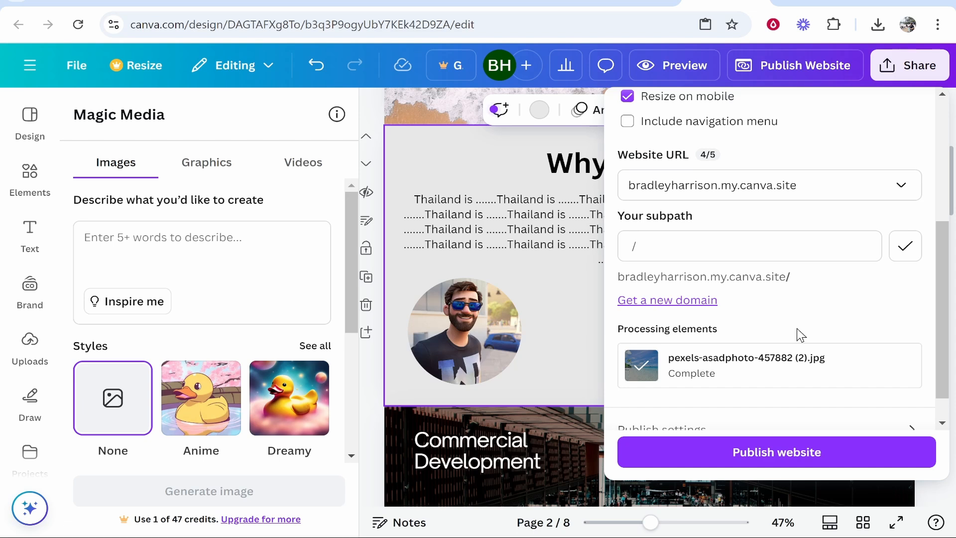
{"action": "scroll", "coordinate": [845, 342], "scroll_direction": "down", "scroll_amount": 1}
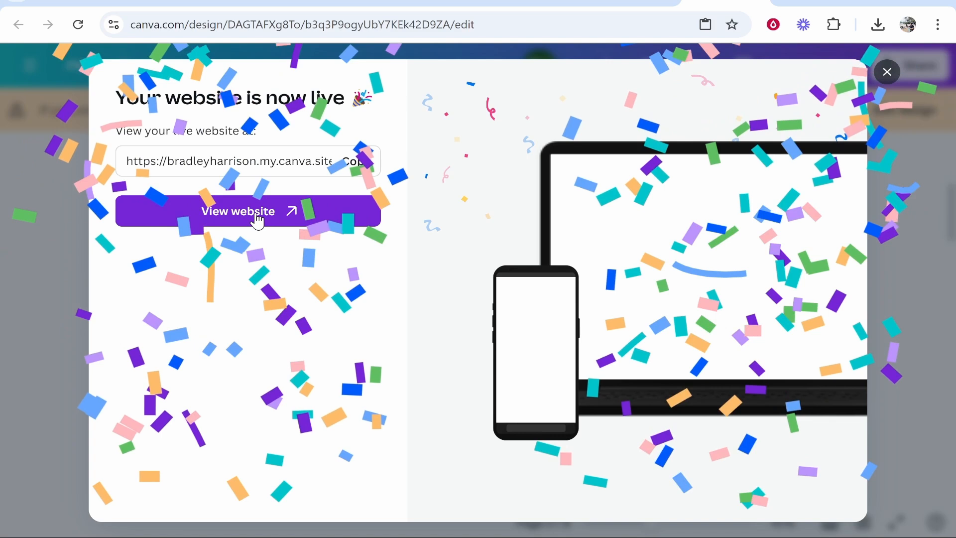
{"action": "left_click", "coordinate": [257, 222]}
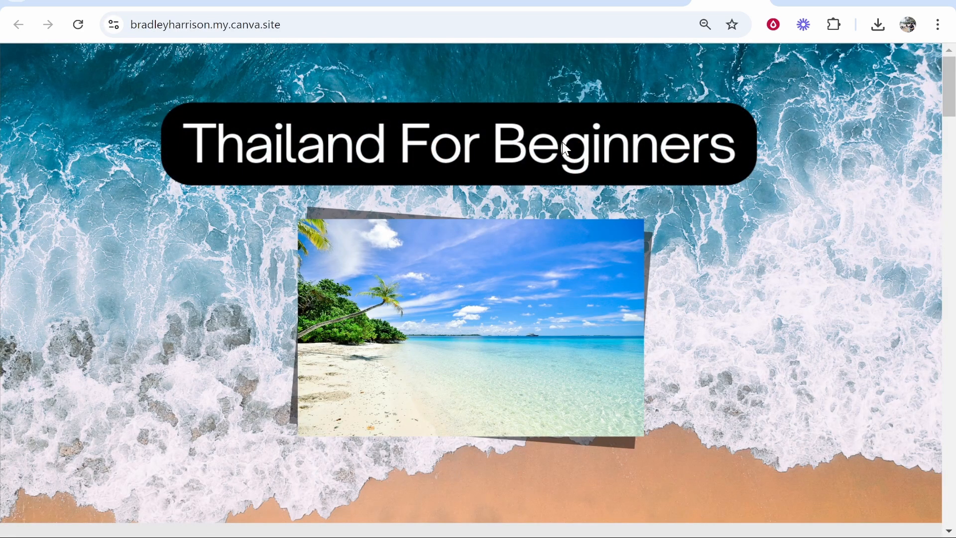
Step: Review the published site down to its Resource Page, checking the web address and the Canva footer badge
{"action": "scroll", "coordinate": [533, 185], "scroll_direction": "down", "scroll_amount": 15}
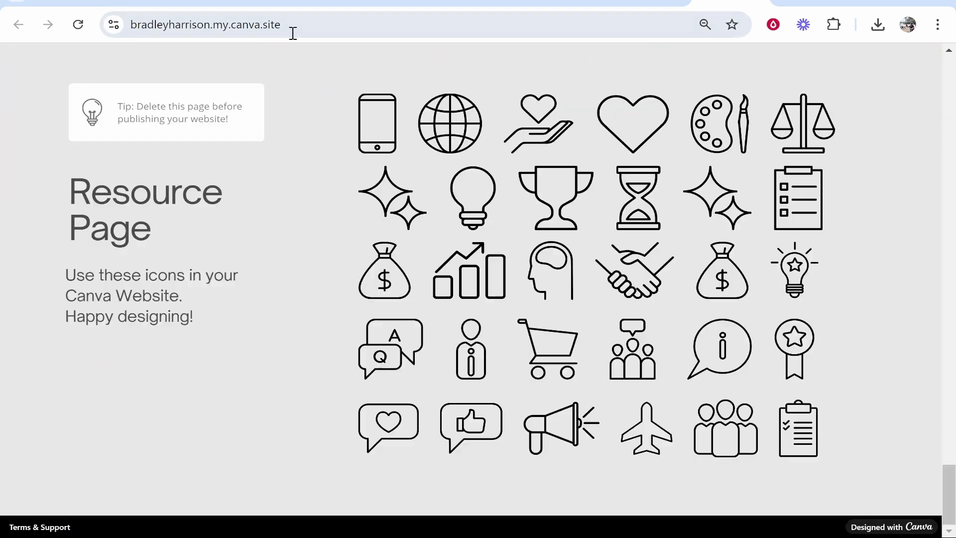
{"action": "left_click", "coordinate": [309, 27]}
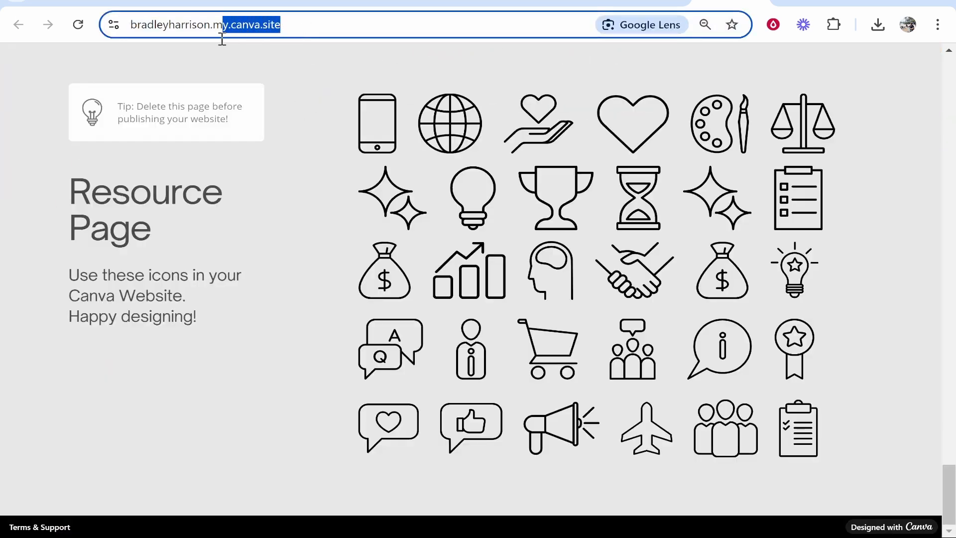
{"action": "left_click_drag", "start_coordinate": [219, 37], "coordinate": [254, 30]}
{"action": "left_click", "coordinate": [564, 322]}
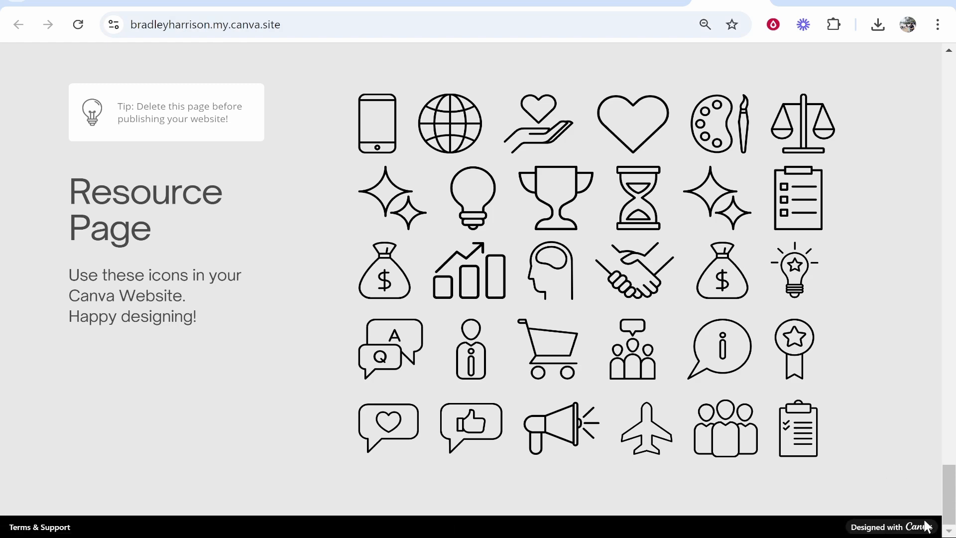
{"action": "scroll", "coordinate": [913, 474], "scroll_direction": "up", "scroll_amount": 15}
{"action": "scroll", "coordinate": [800, 81], "scroll_direction": "up", "scroll_amount": 2}
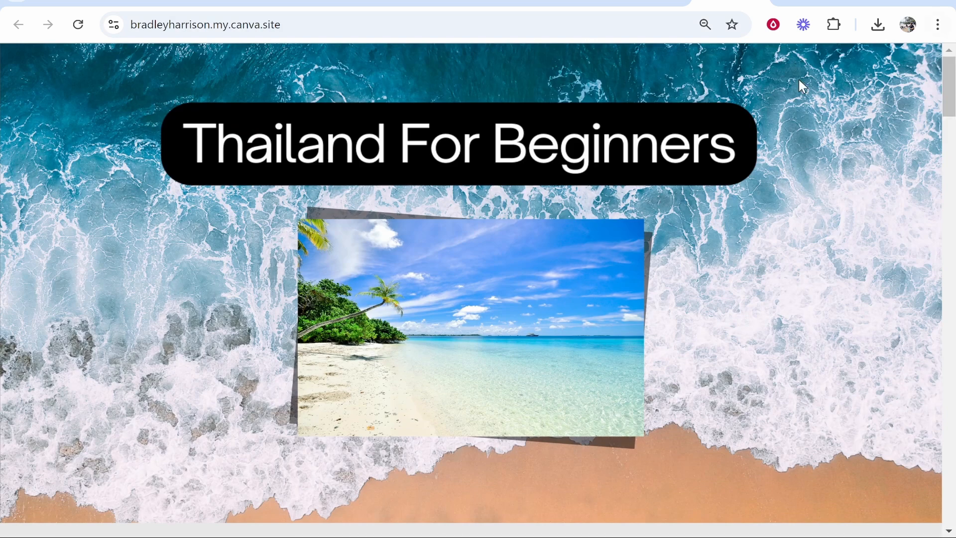